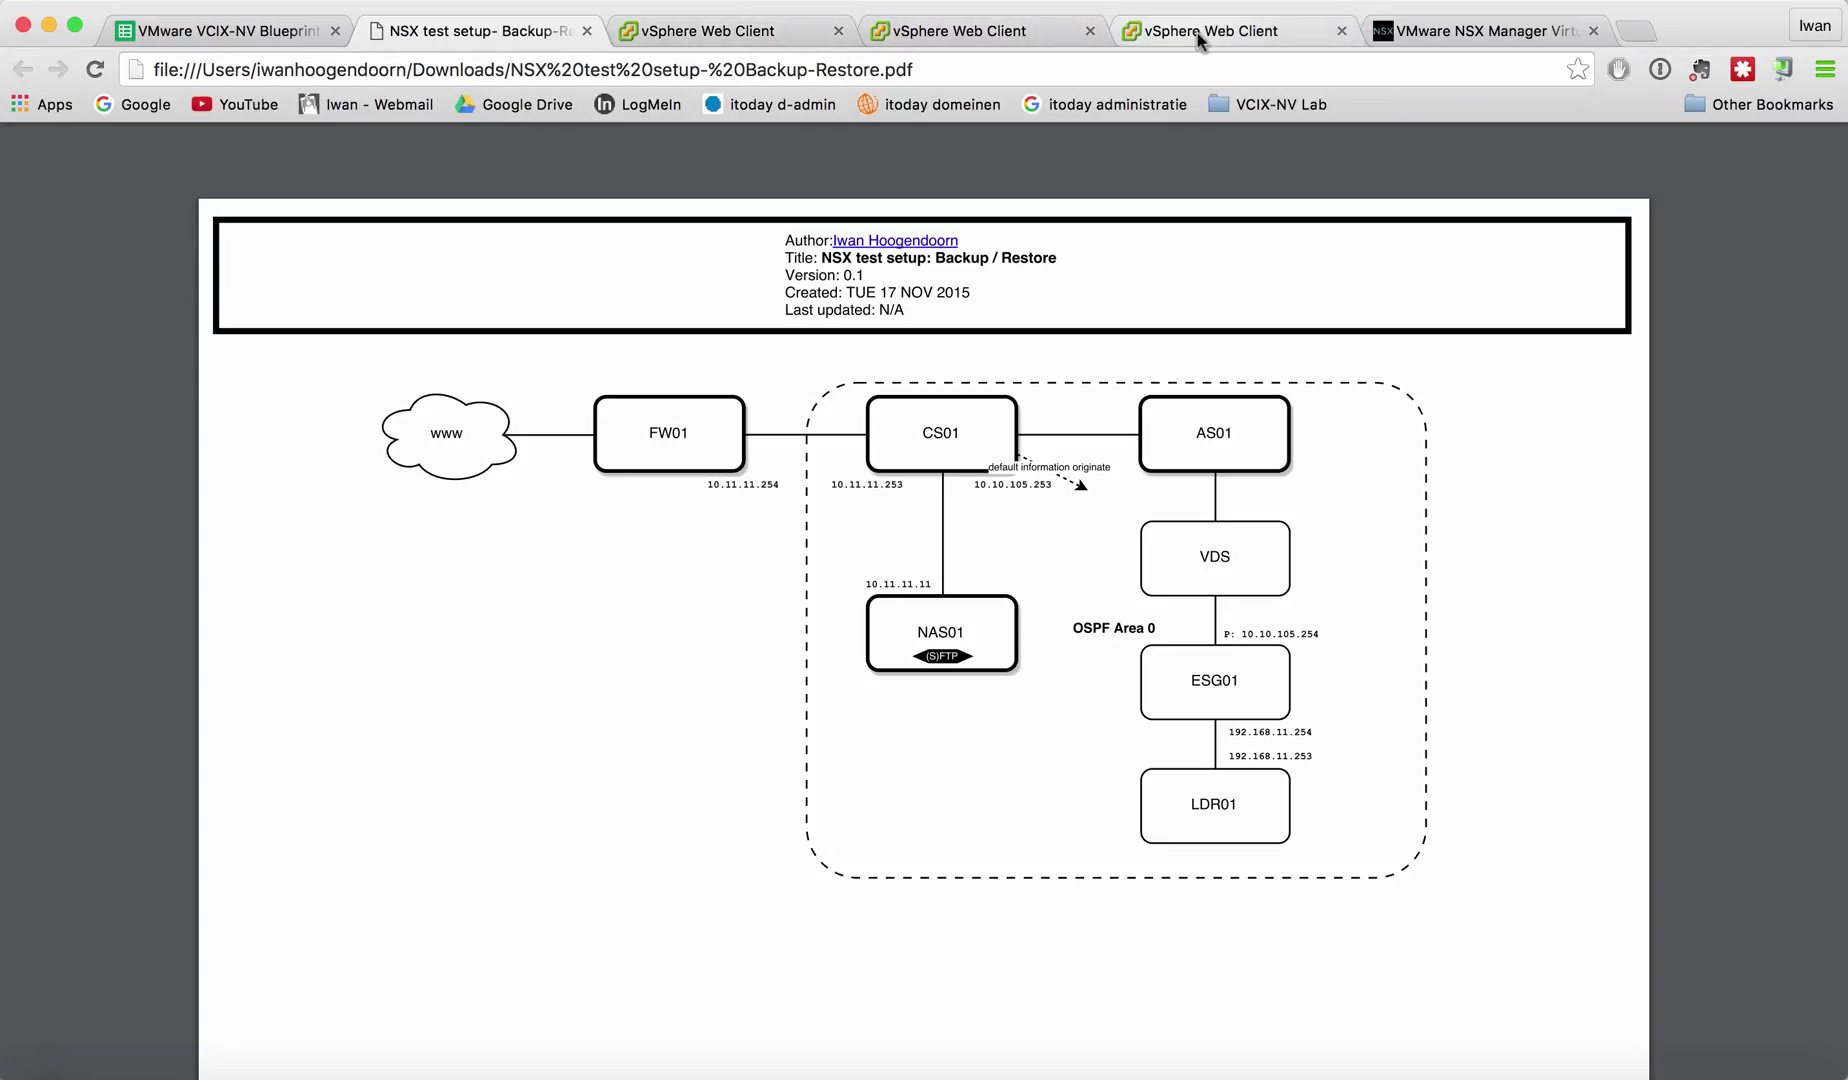
Switch from the PDF network diagram to the NSX Manager appliance page.
click(1481, 30)
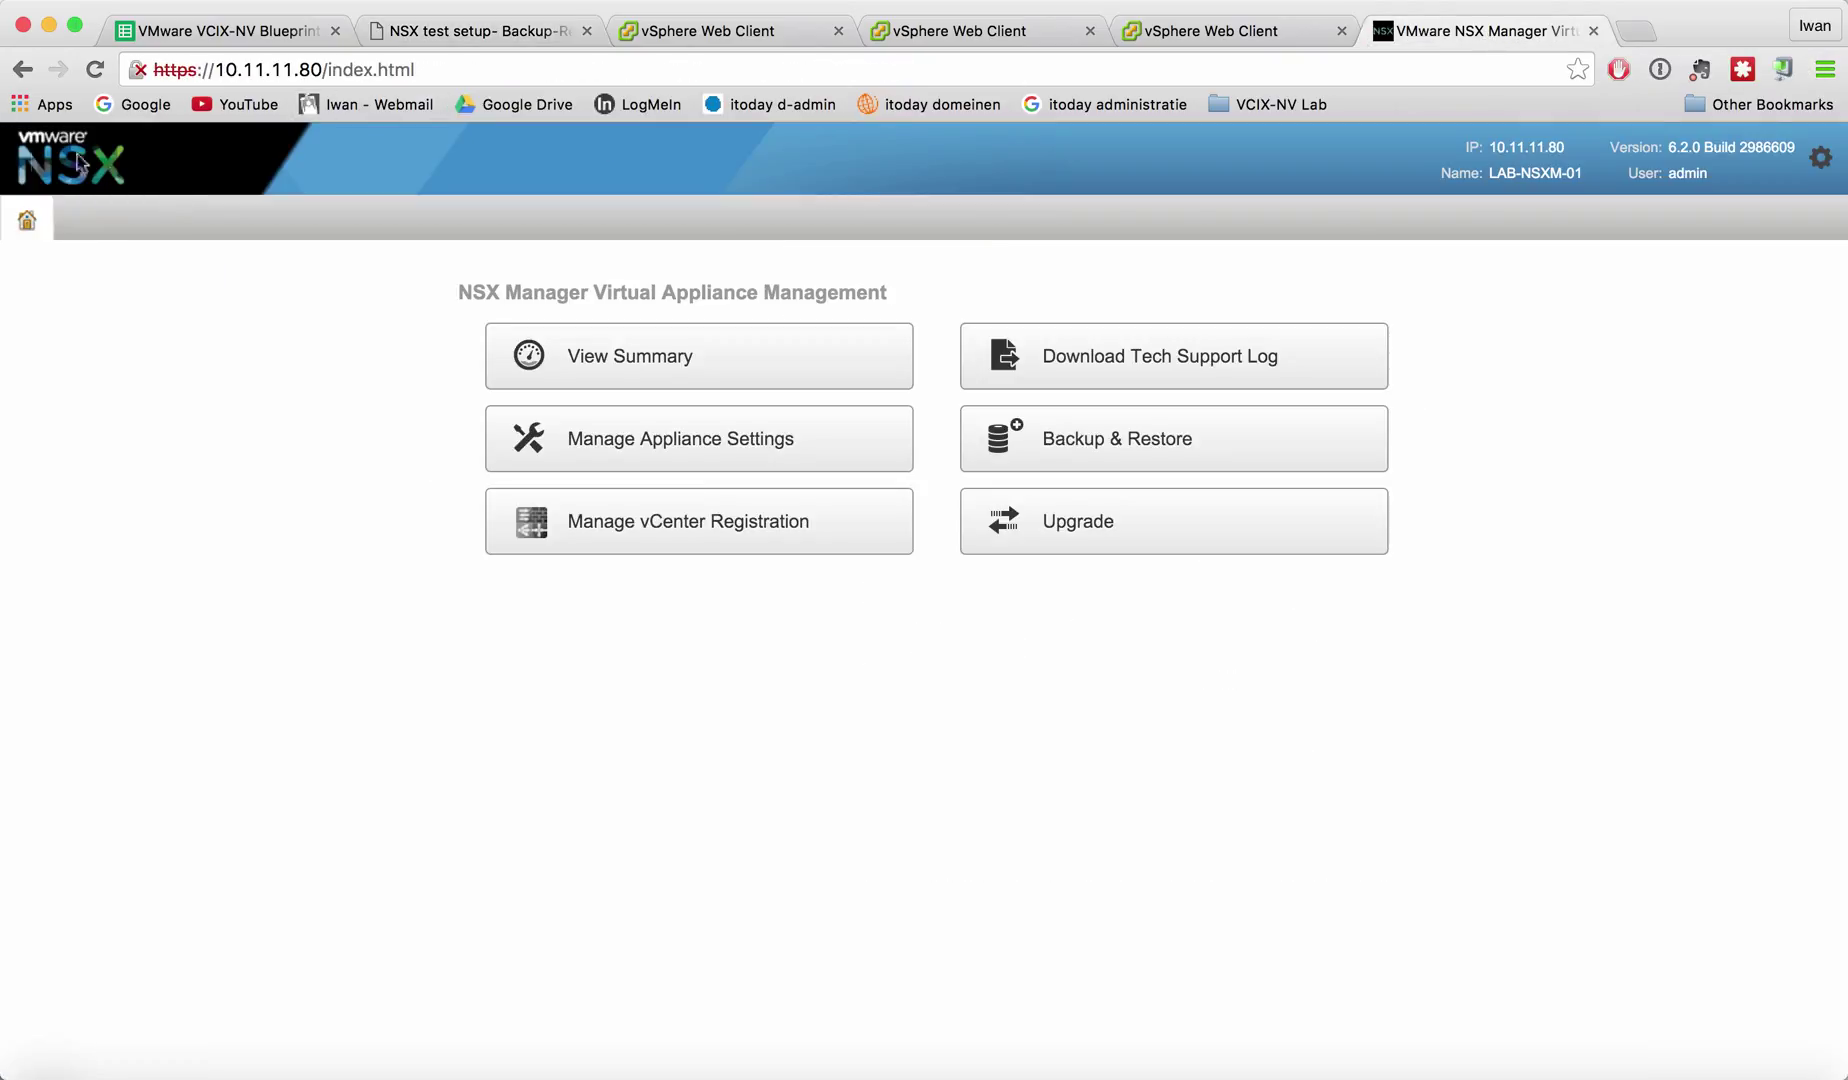
Open Backups & Restore from the NSX Manager appliance management home page.
click(363, 64)
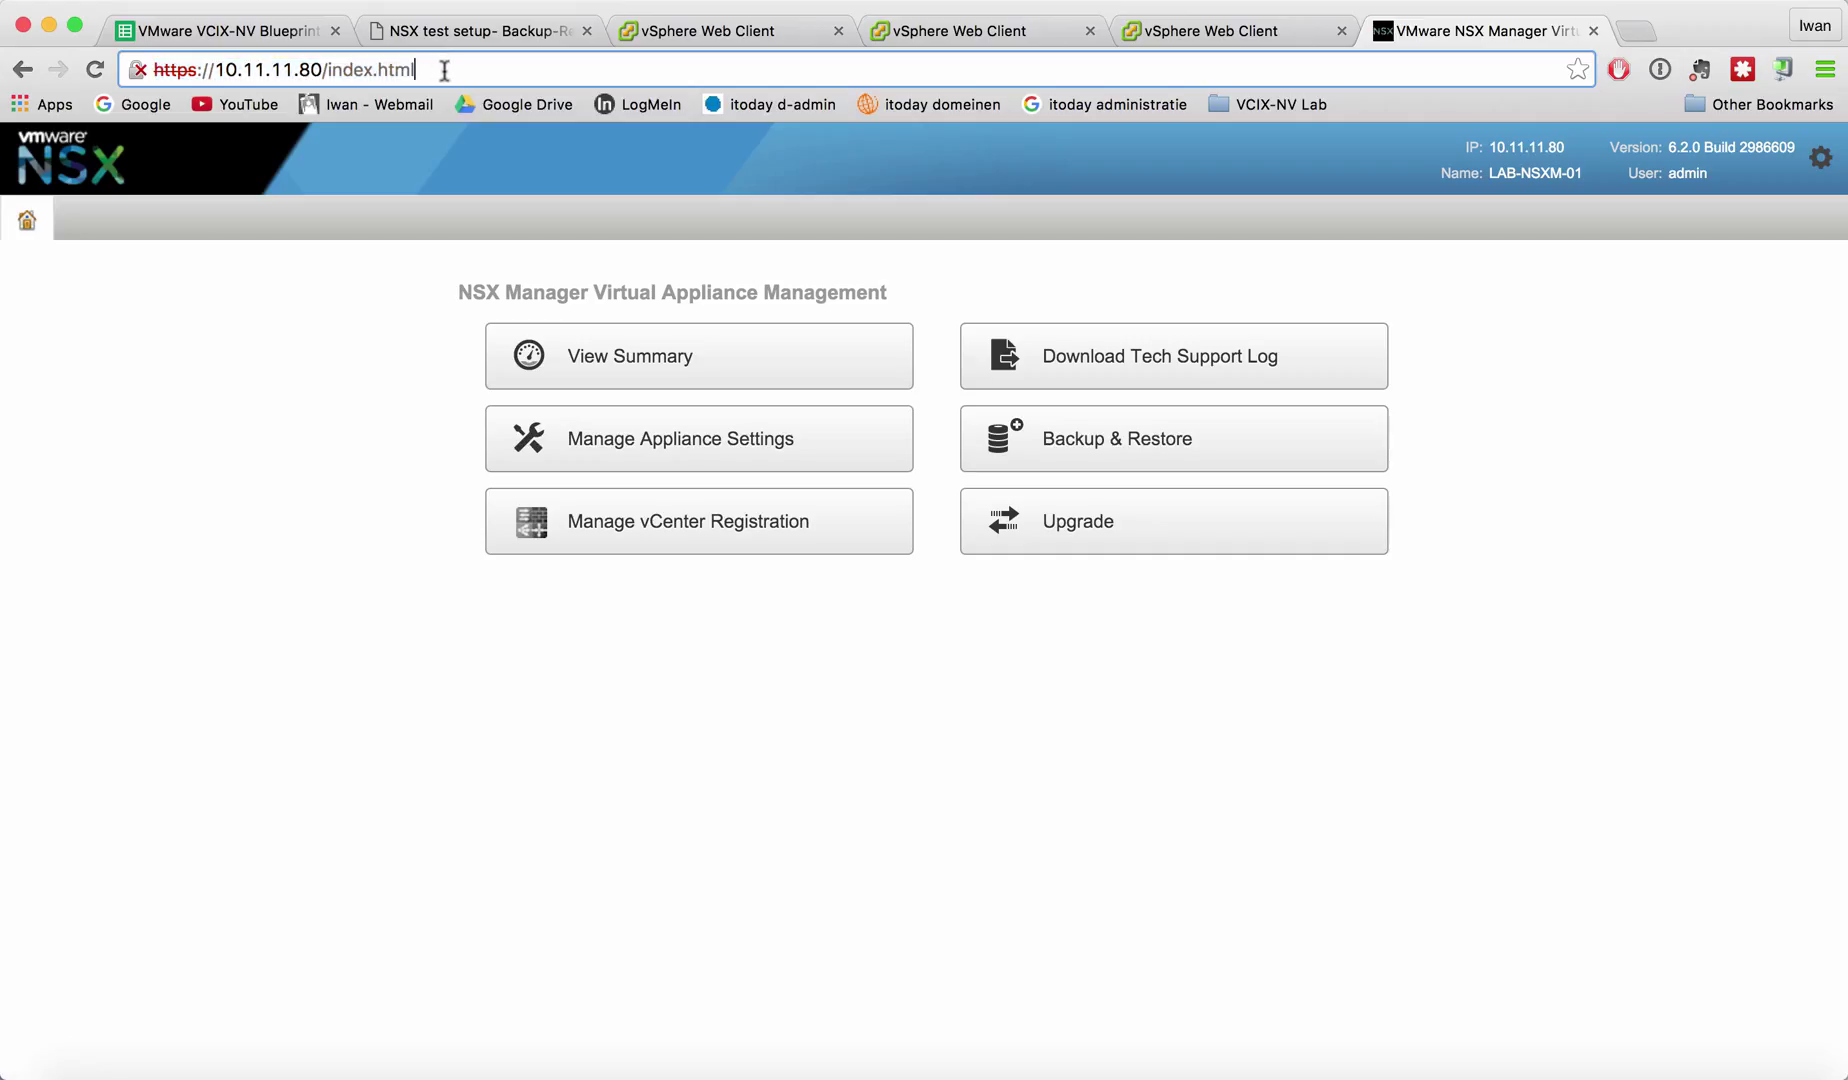
click(414, 70)
click(231, 467)
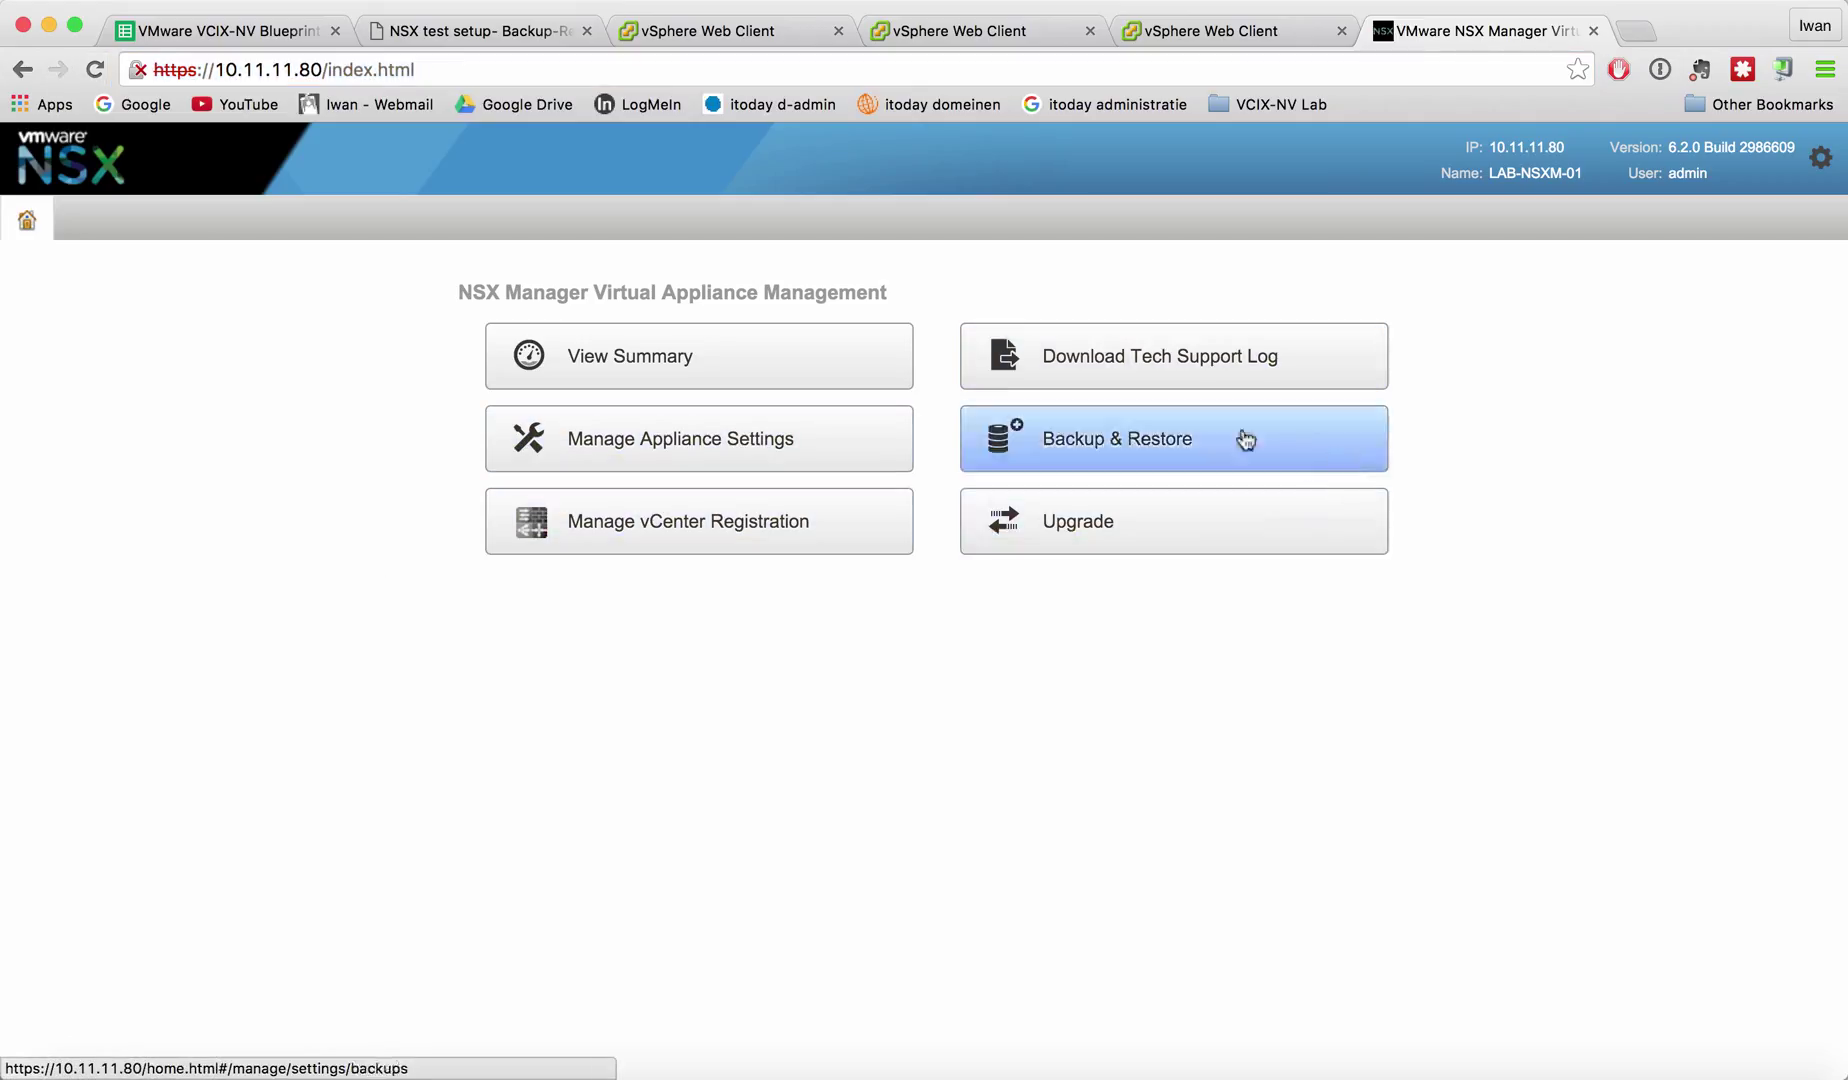
click(1139, 452)
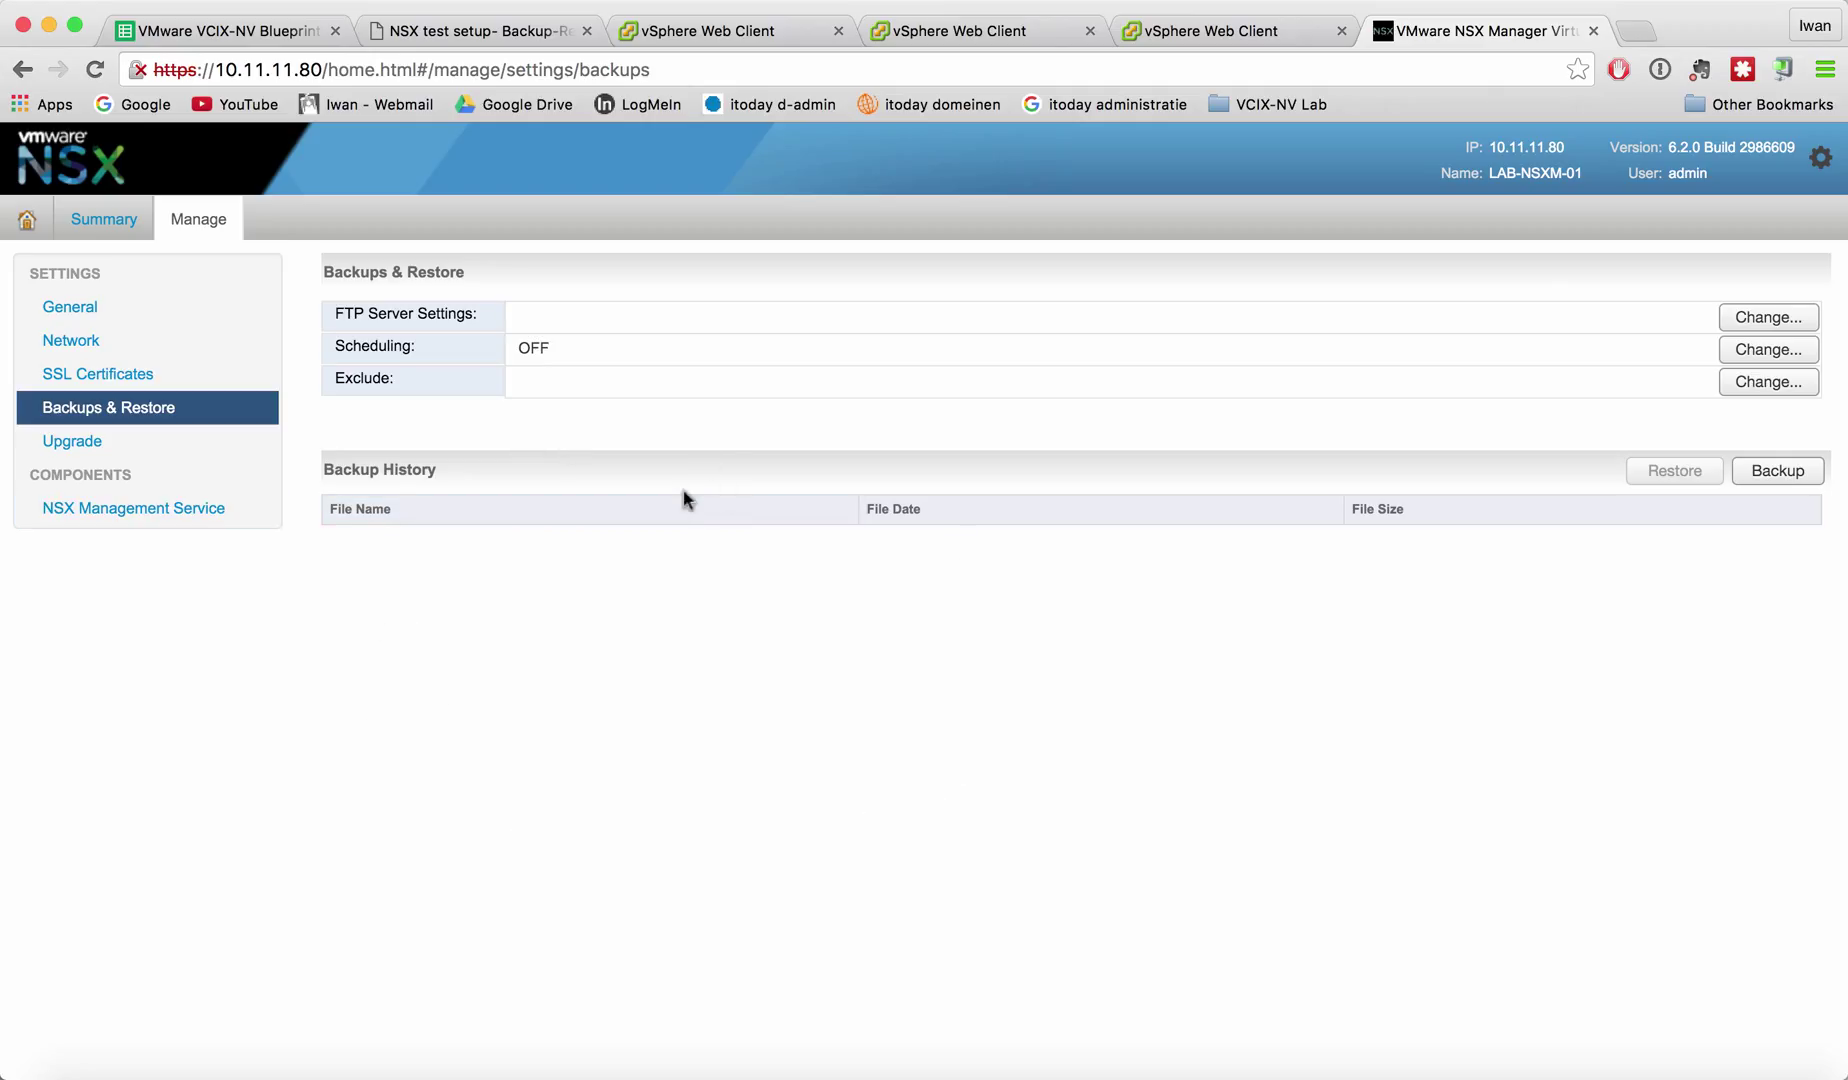
Start a new backup location with host 10.11.11.11 and FTP as the transfer protocol.
click(1768, 320)
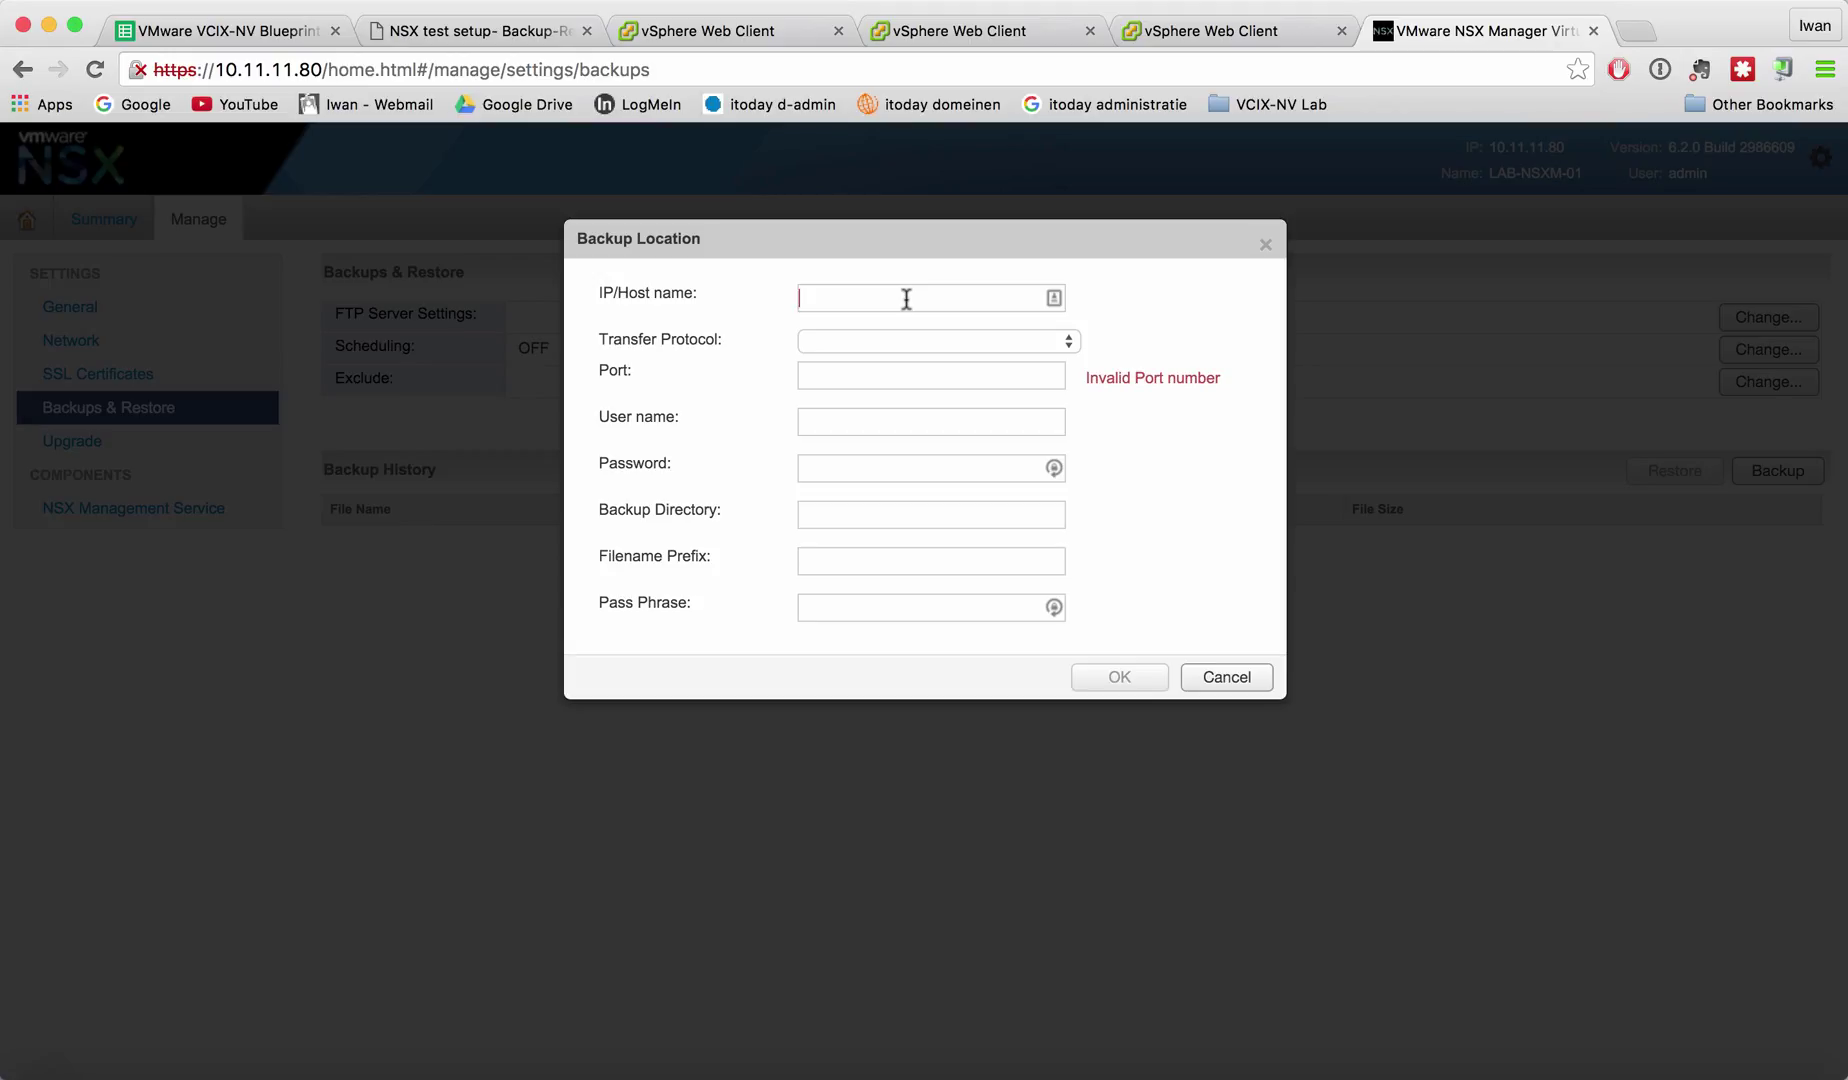
text(10.11.11.11)
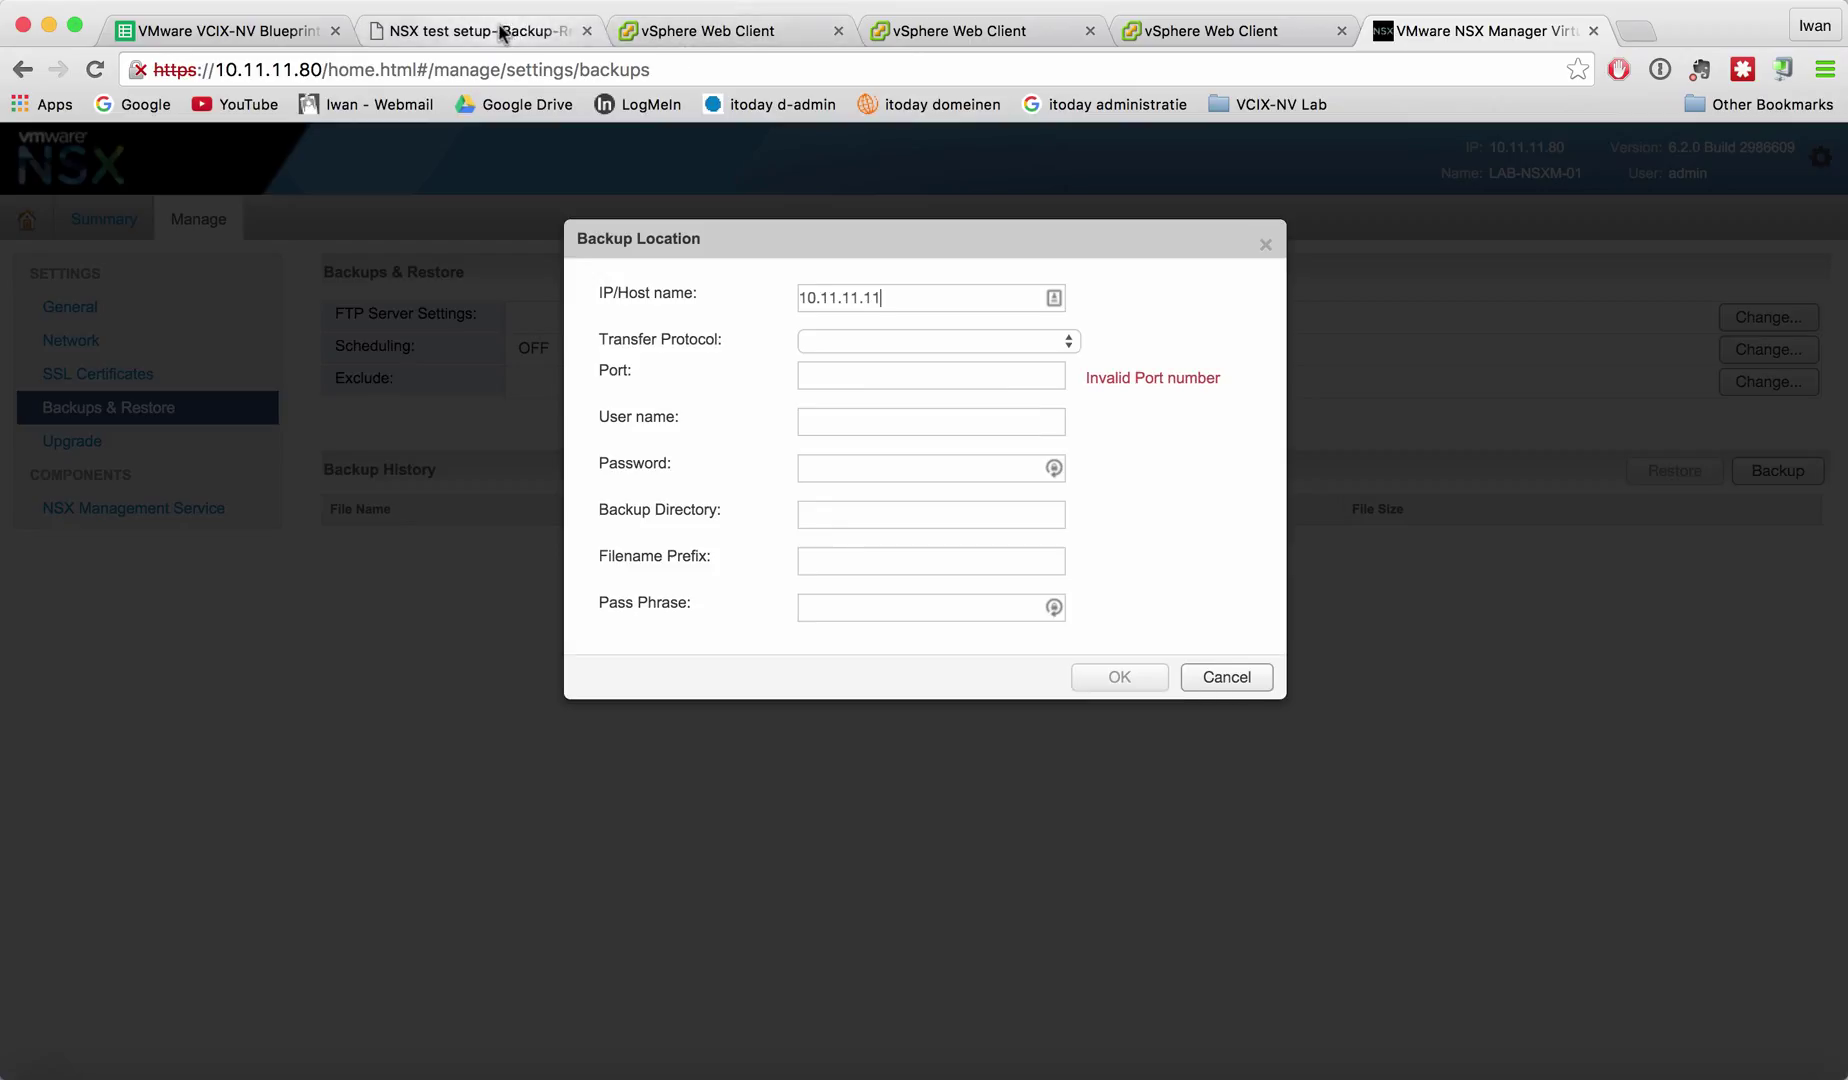
click(480, 30)
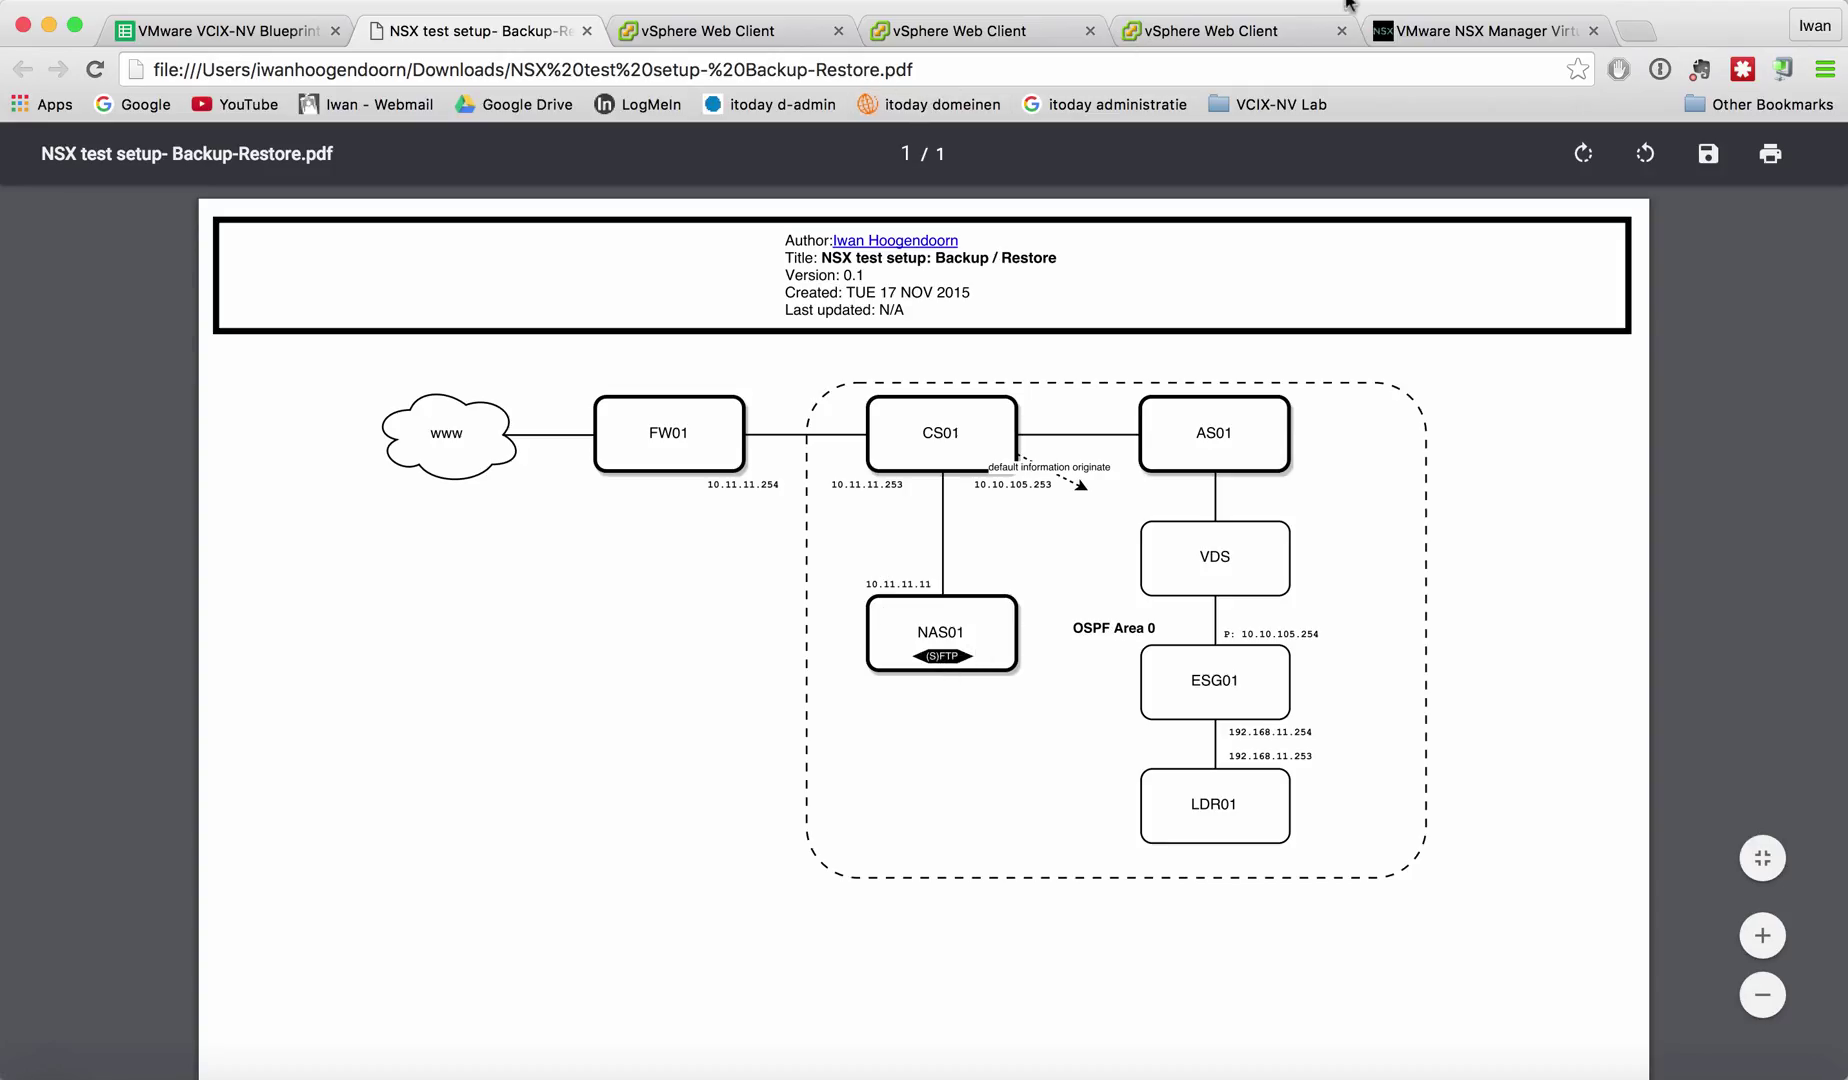
click(1428, 37)
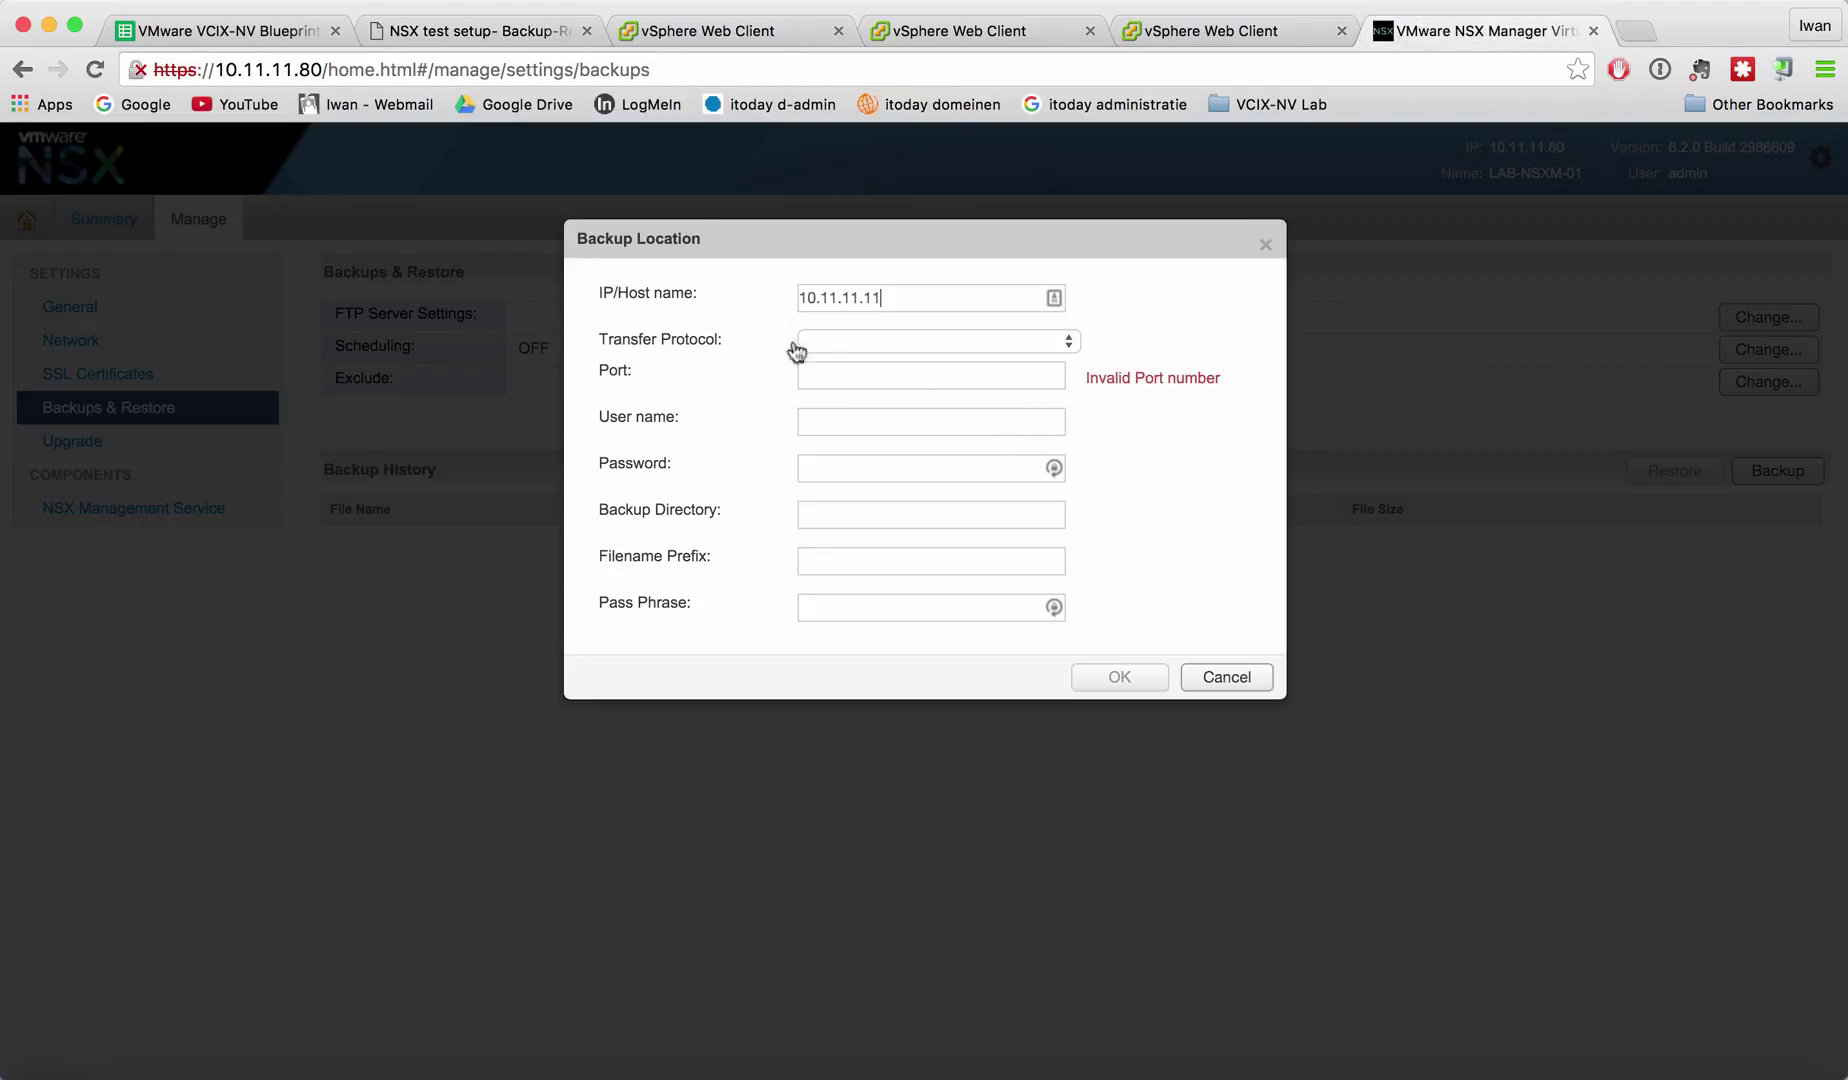
click(834, 344)
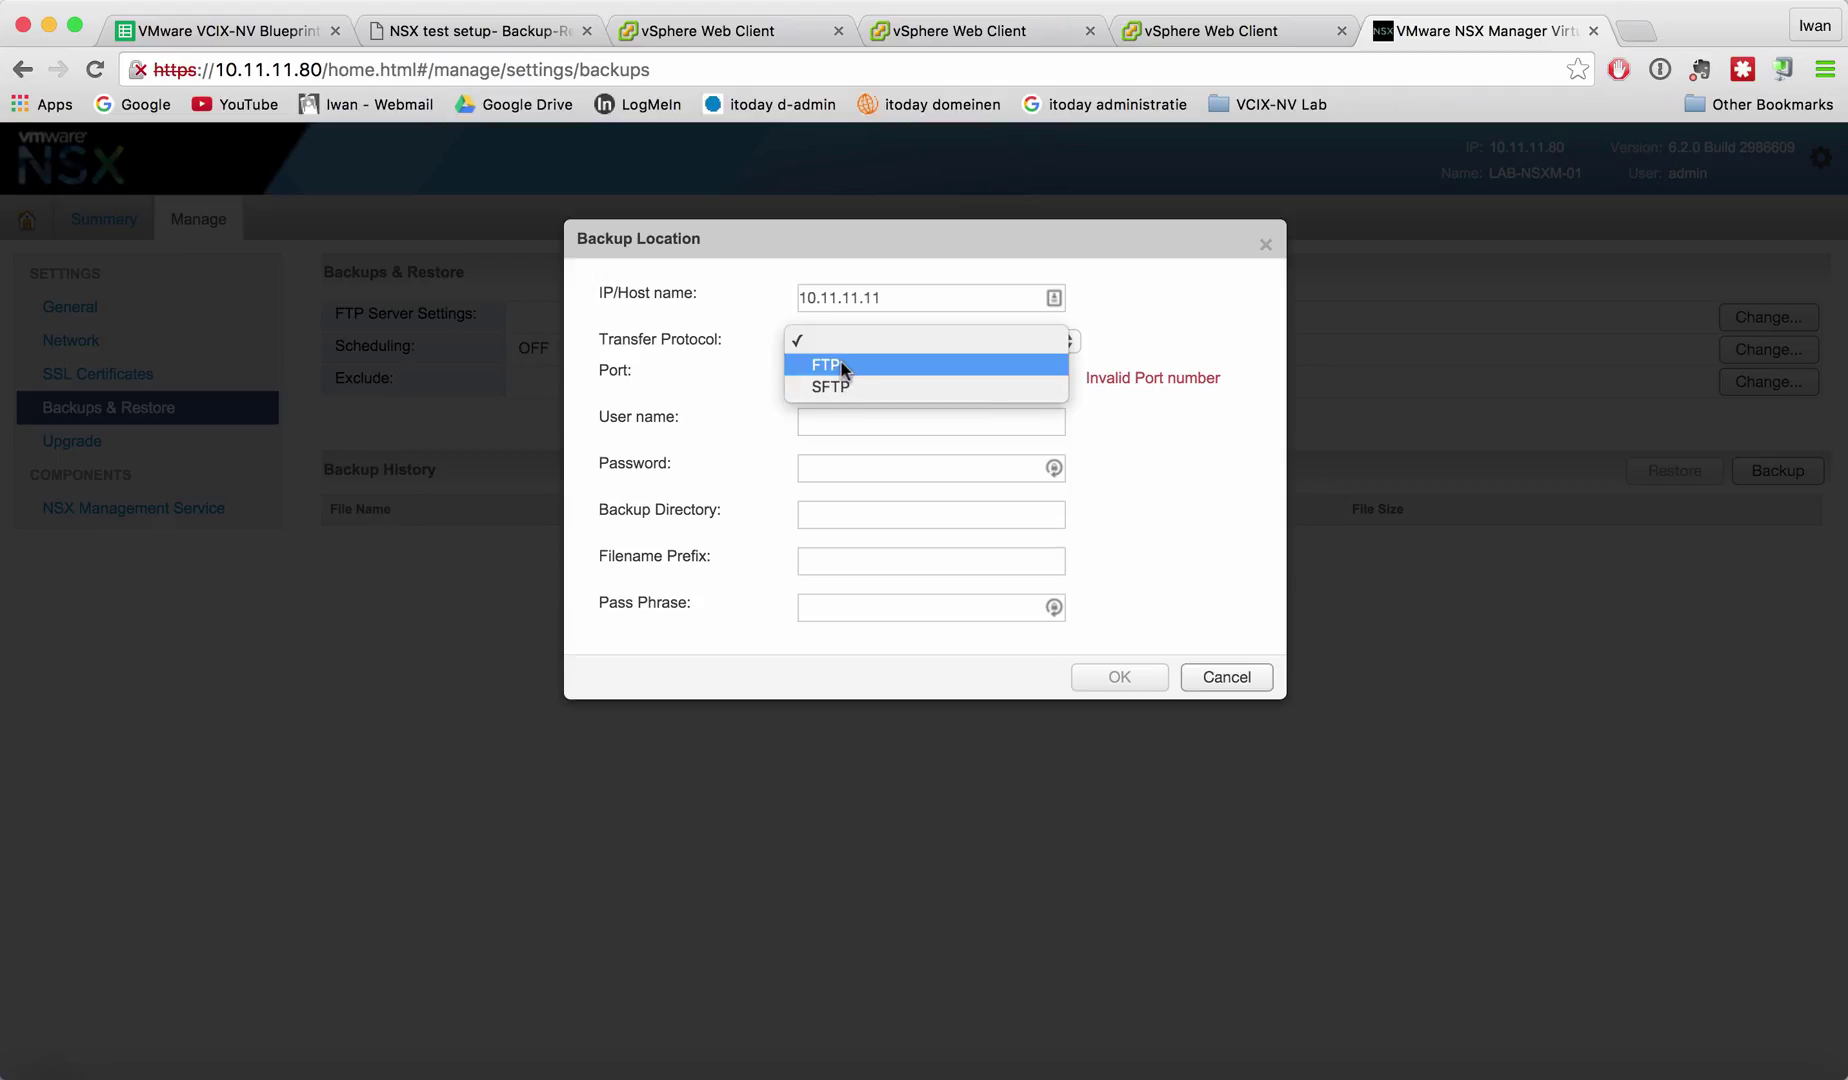
click(842, 364)
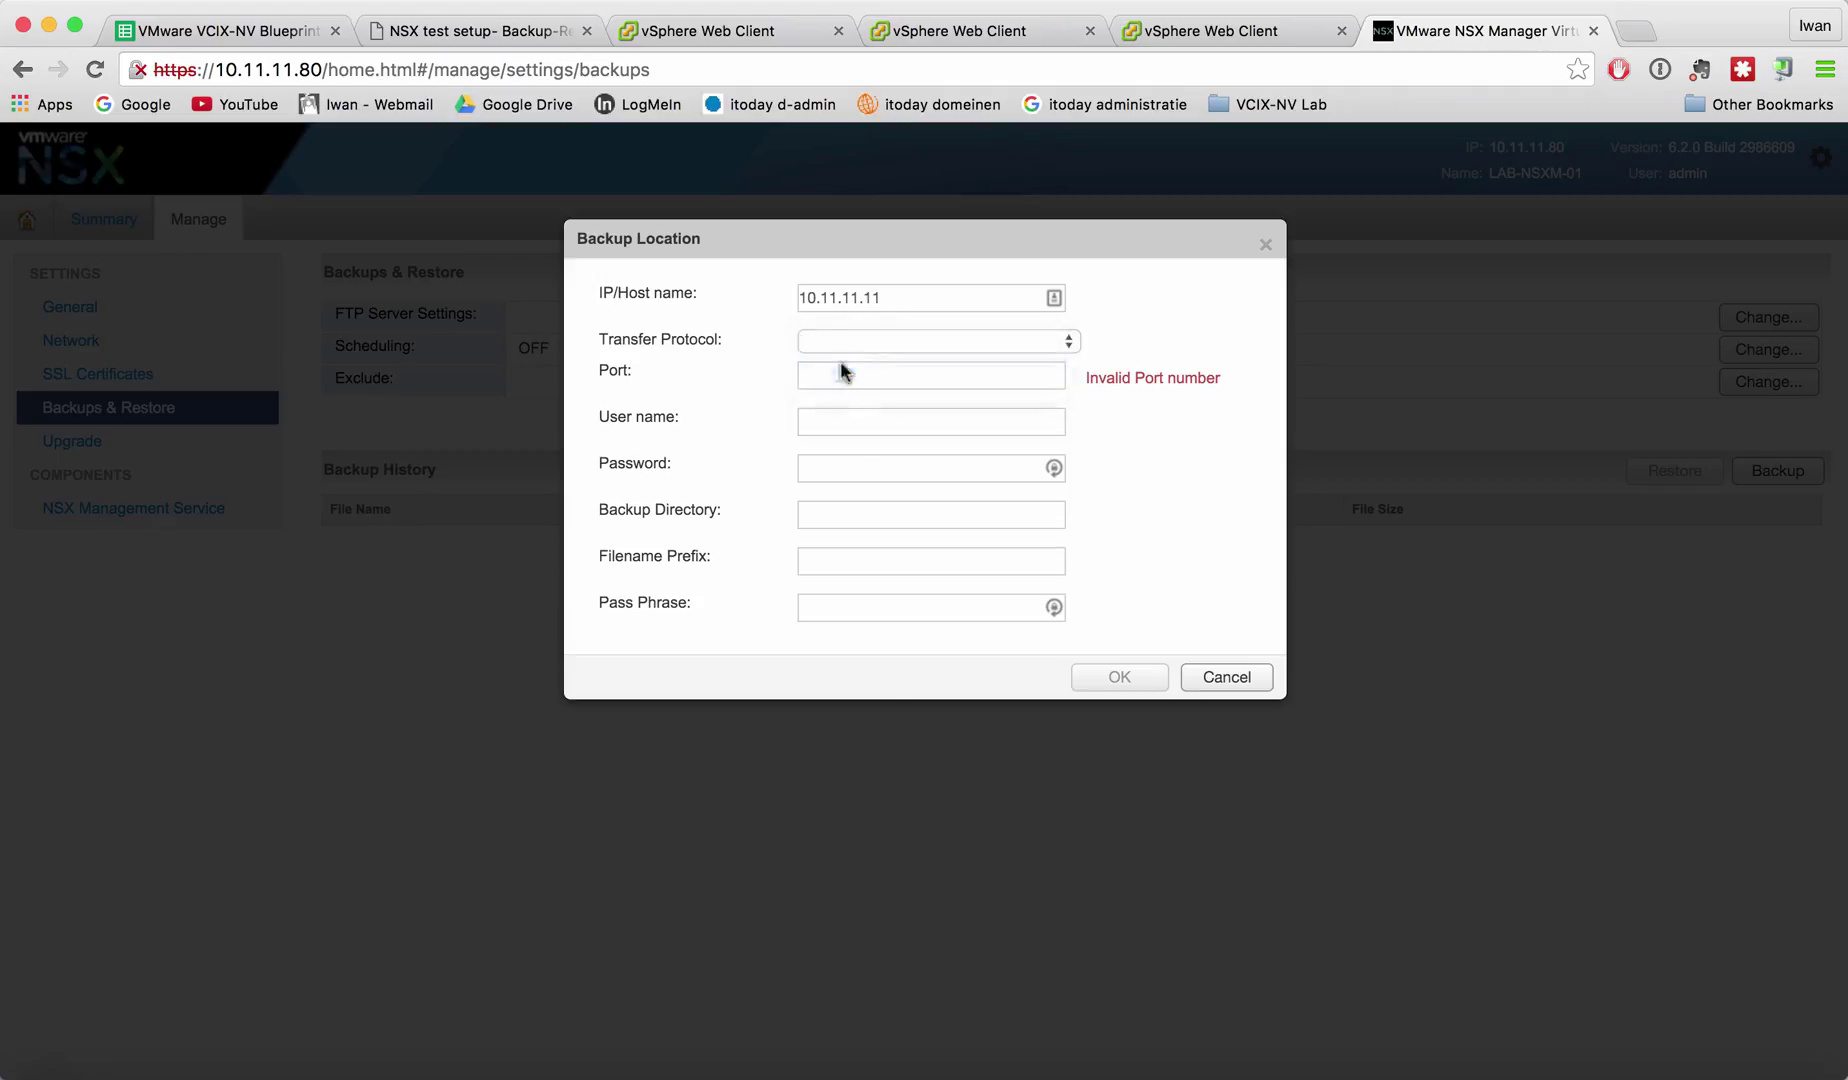
Enter credentials, directory /MANAGEMENT/BACKUP, prefix nsxman_ and a pass phrase, then save the location.
click(821, 418)
text(backup)
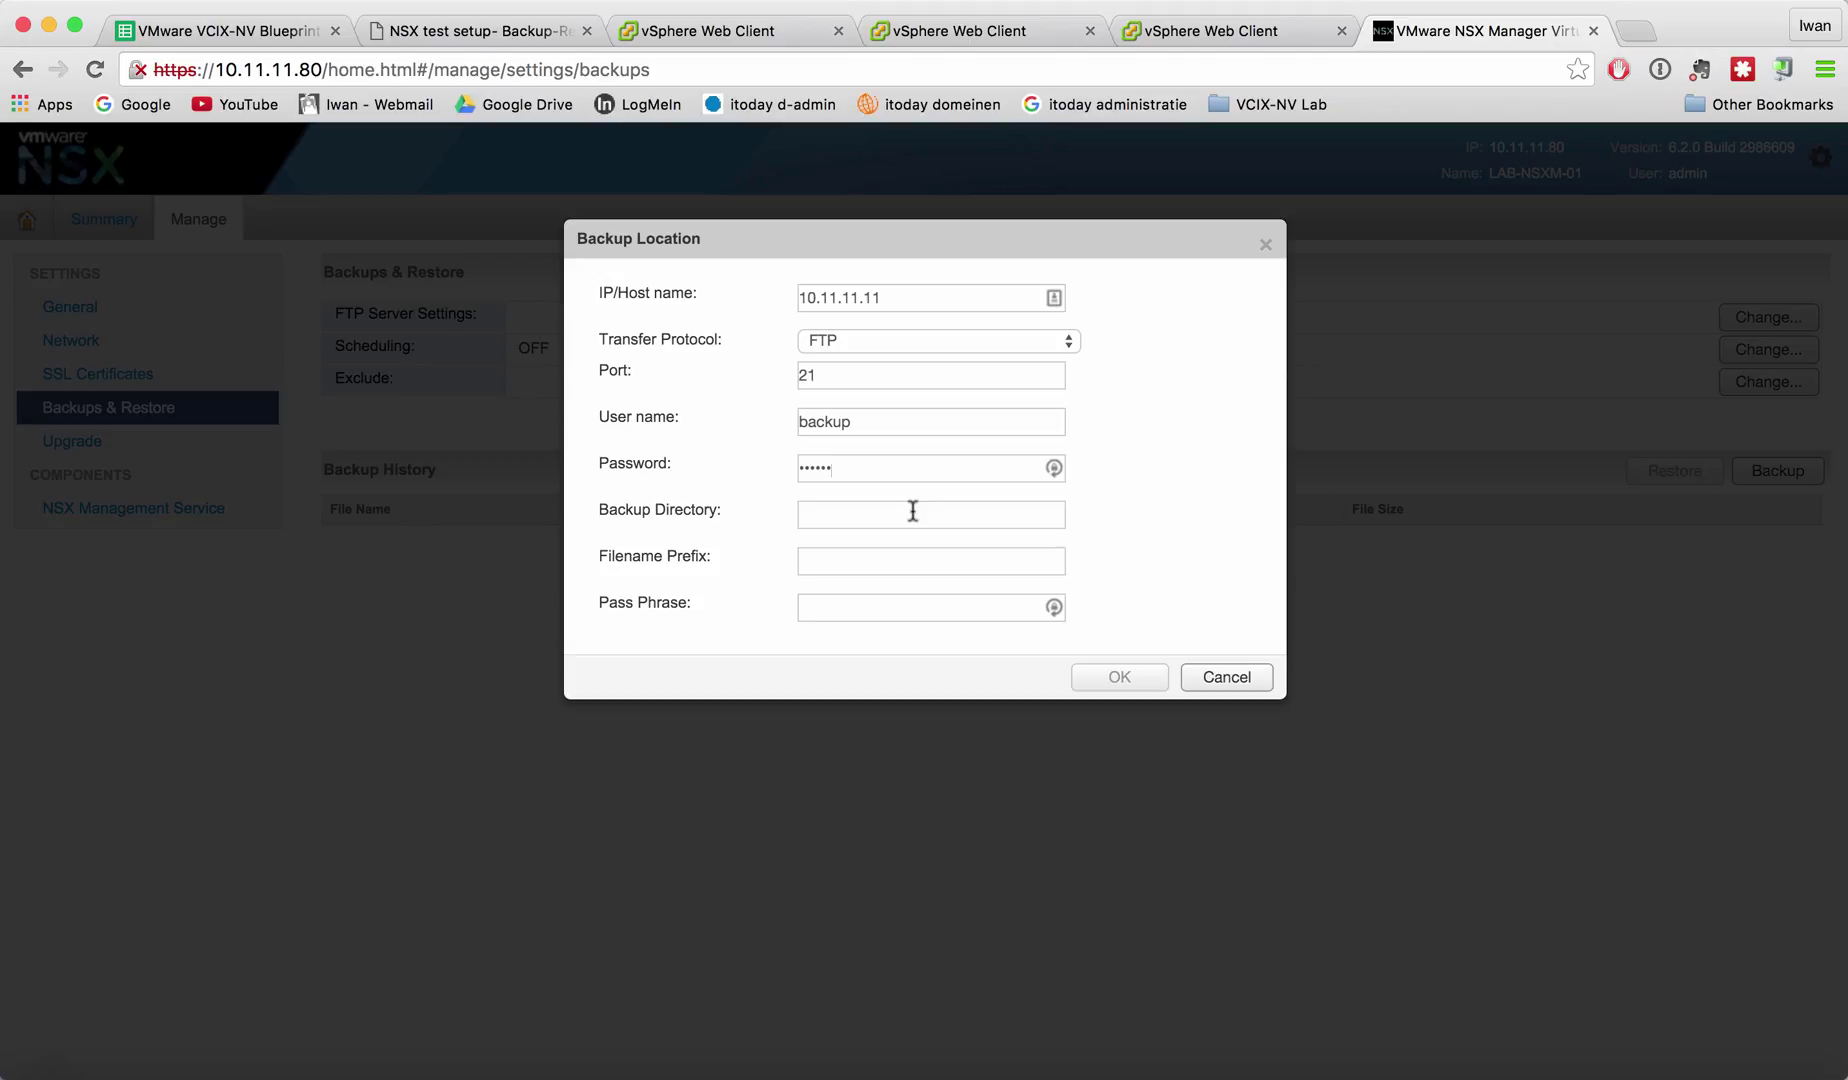
text(/MANAGEMENT/)
text(BACKUP)
click(841, 563)
text(n)
text(sxma)
text(n+)
text(_)
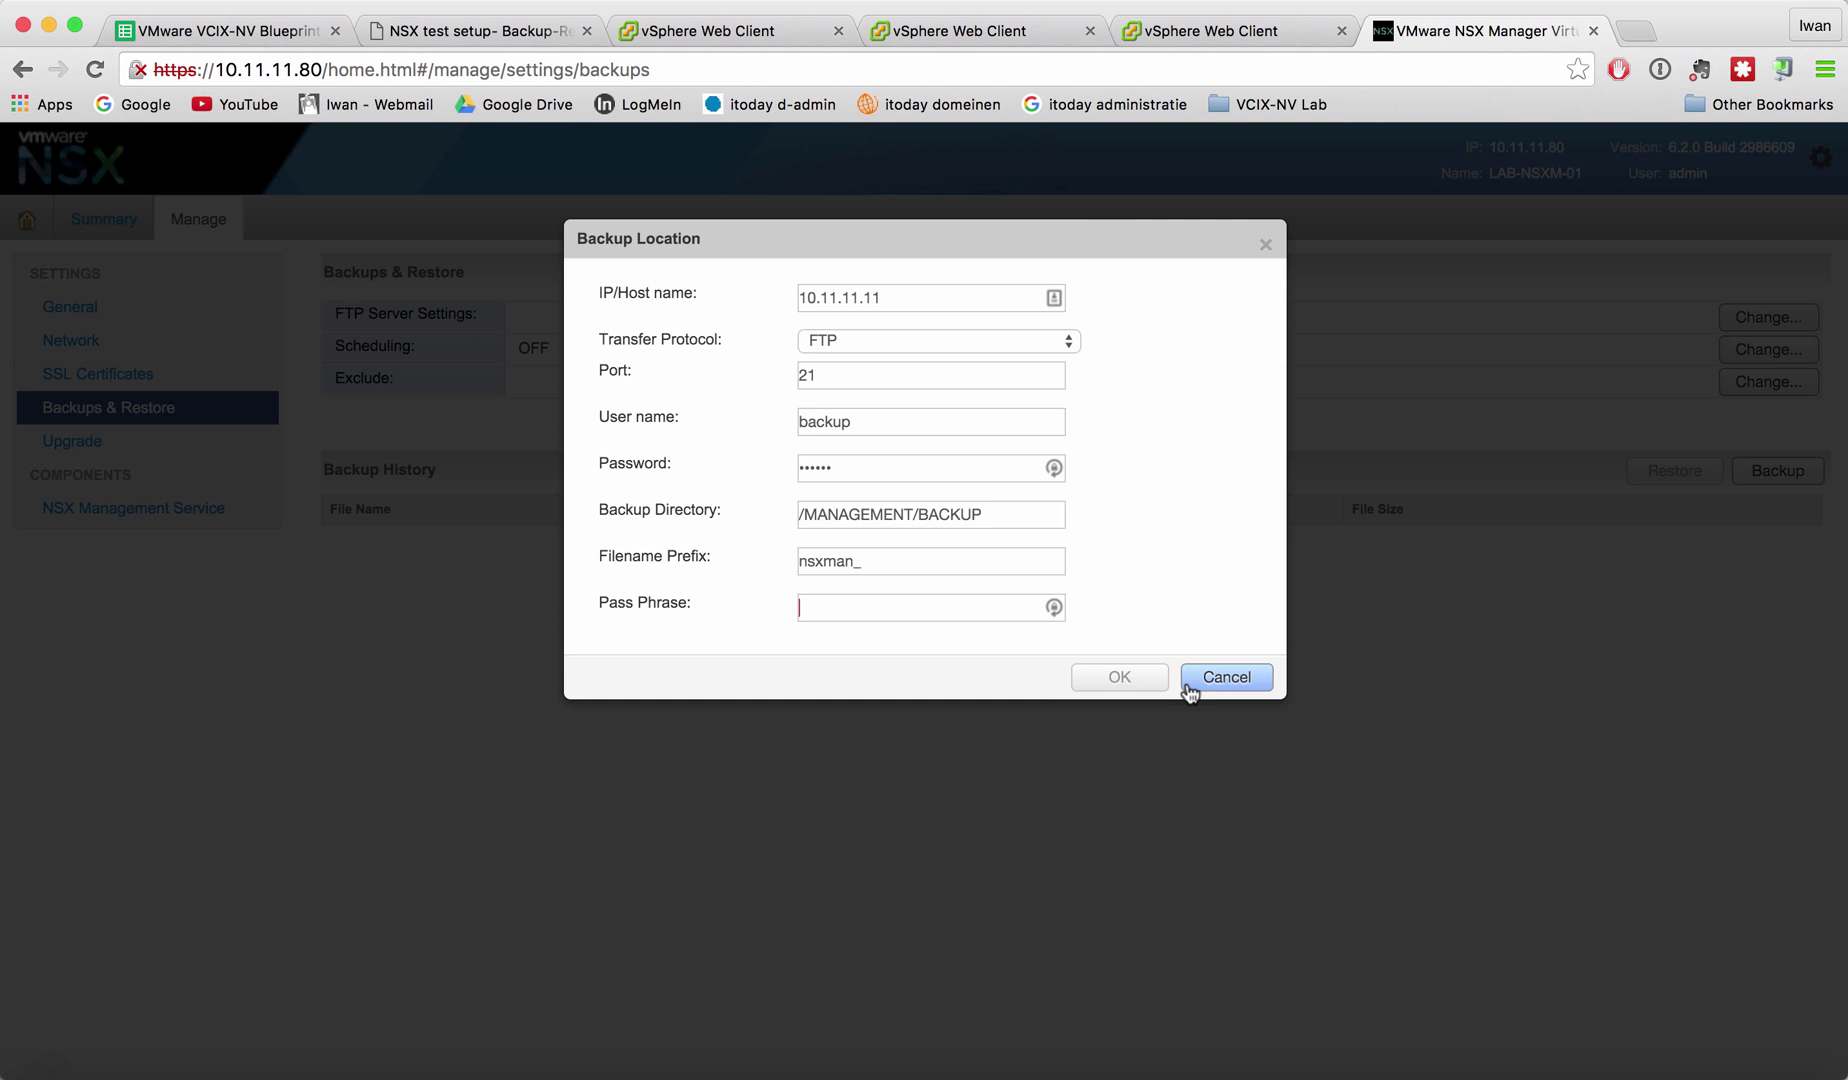
text(V)
click(1136, 679)
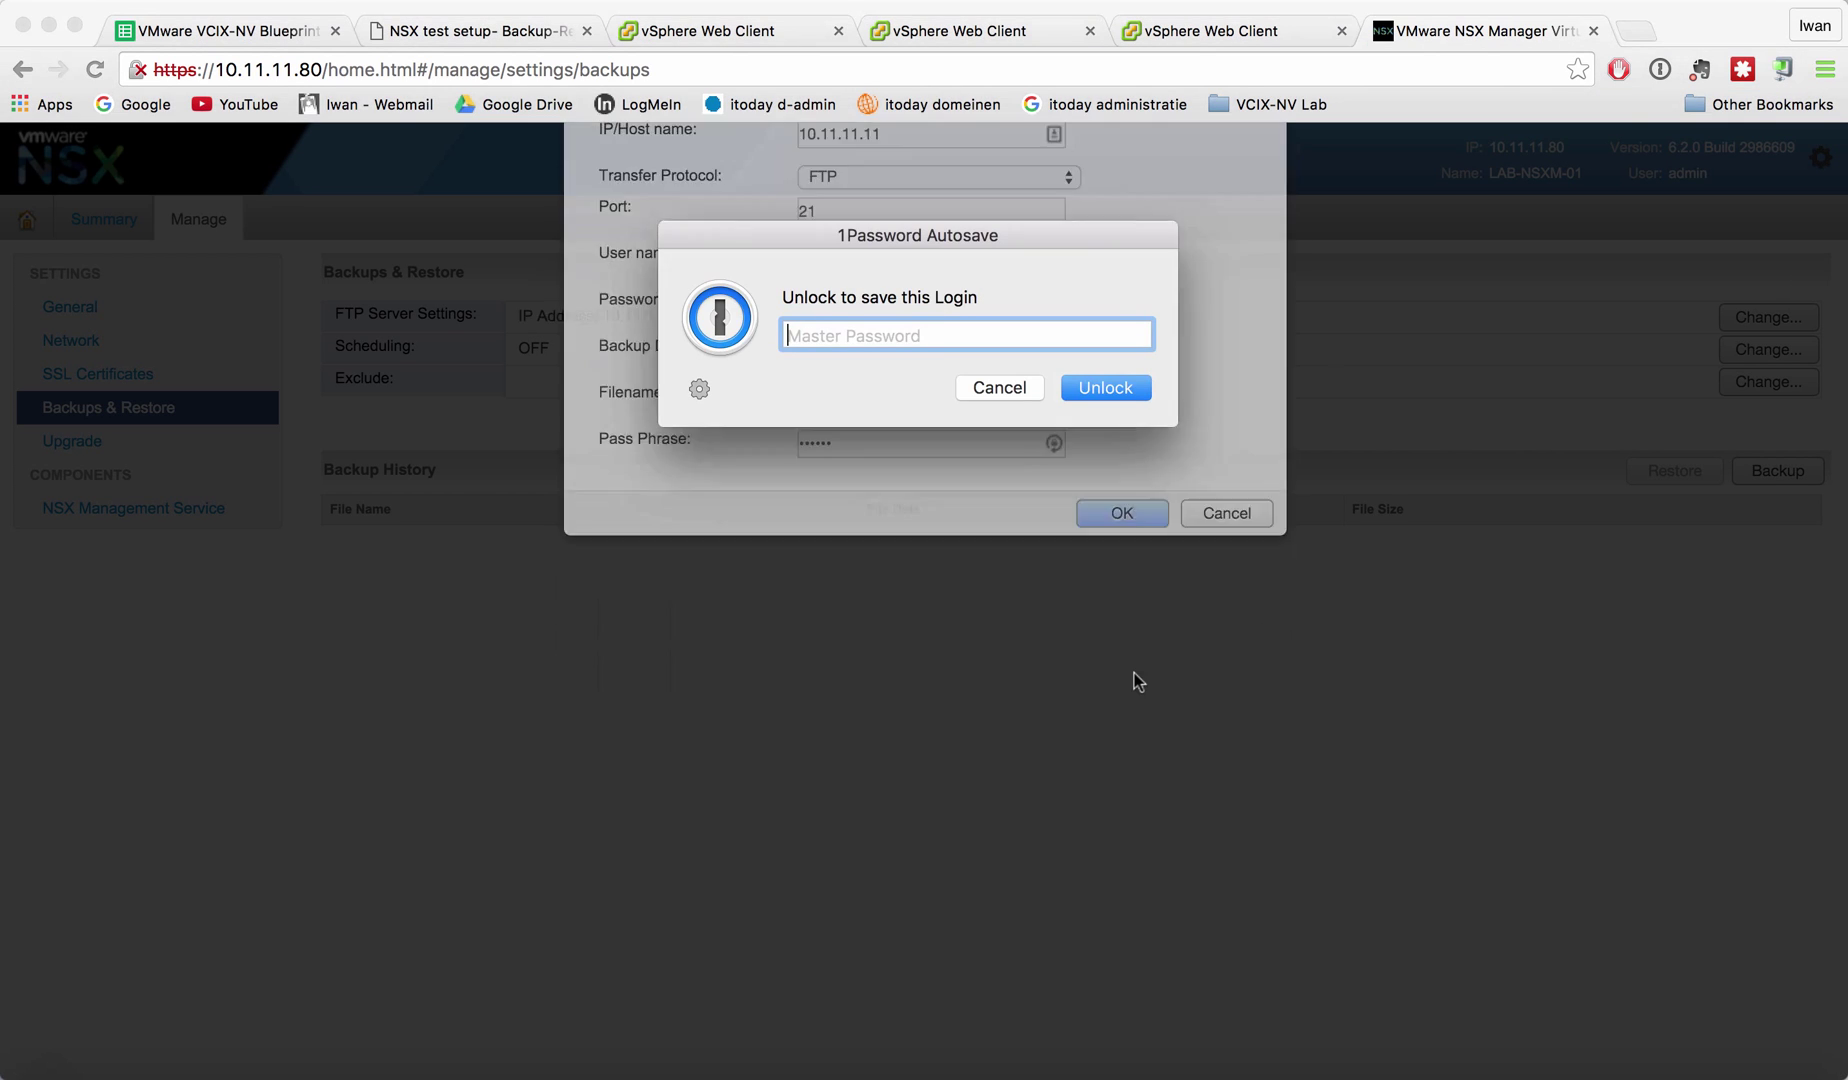
Run a manual NSX Manager backup, dismissing the password manager prompts.
click(992, 386)
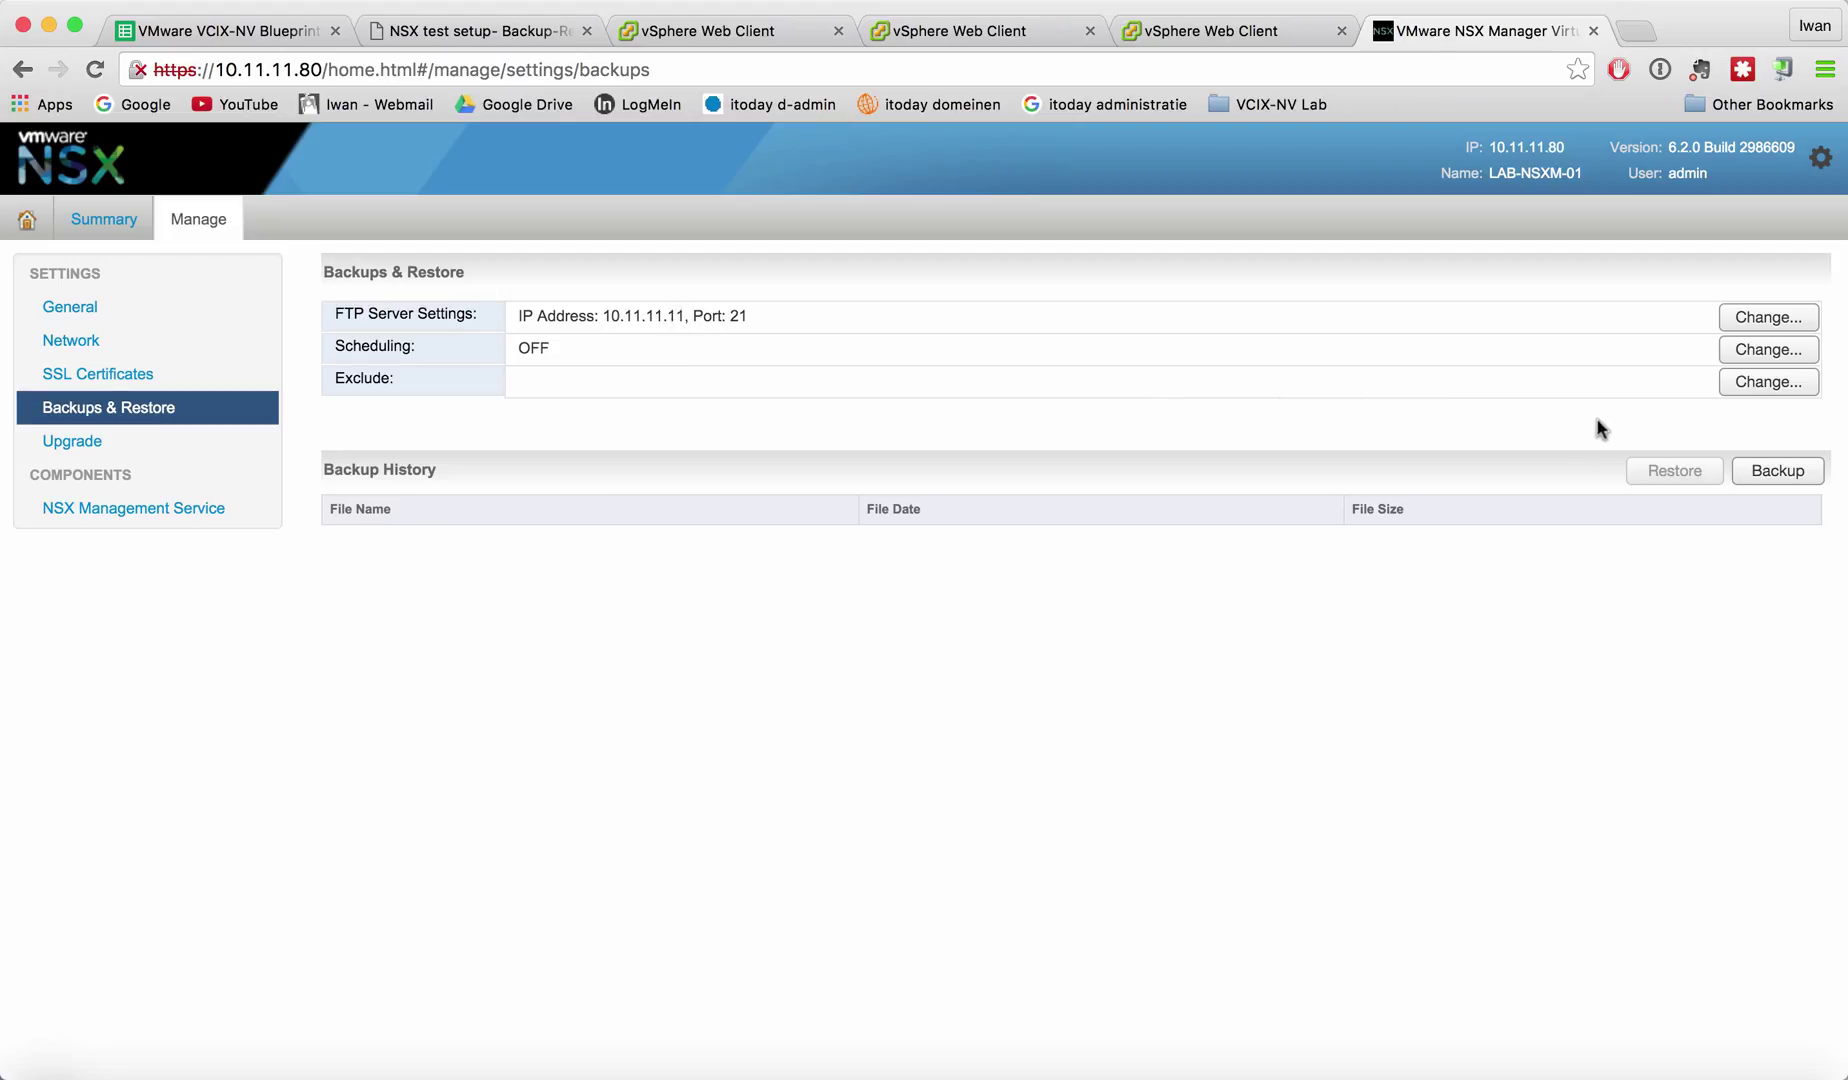
click(1777, 476)
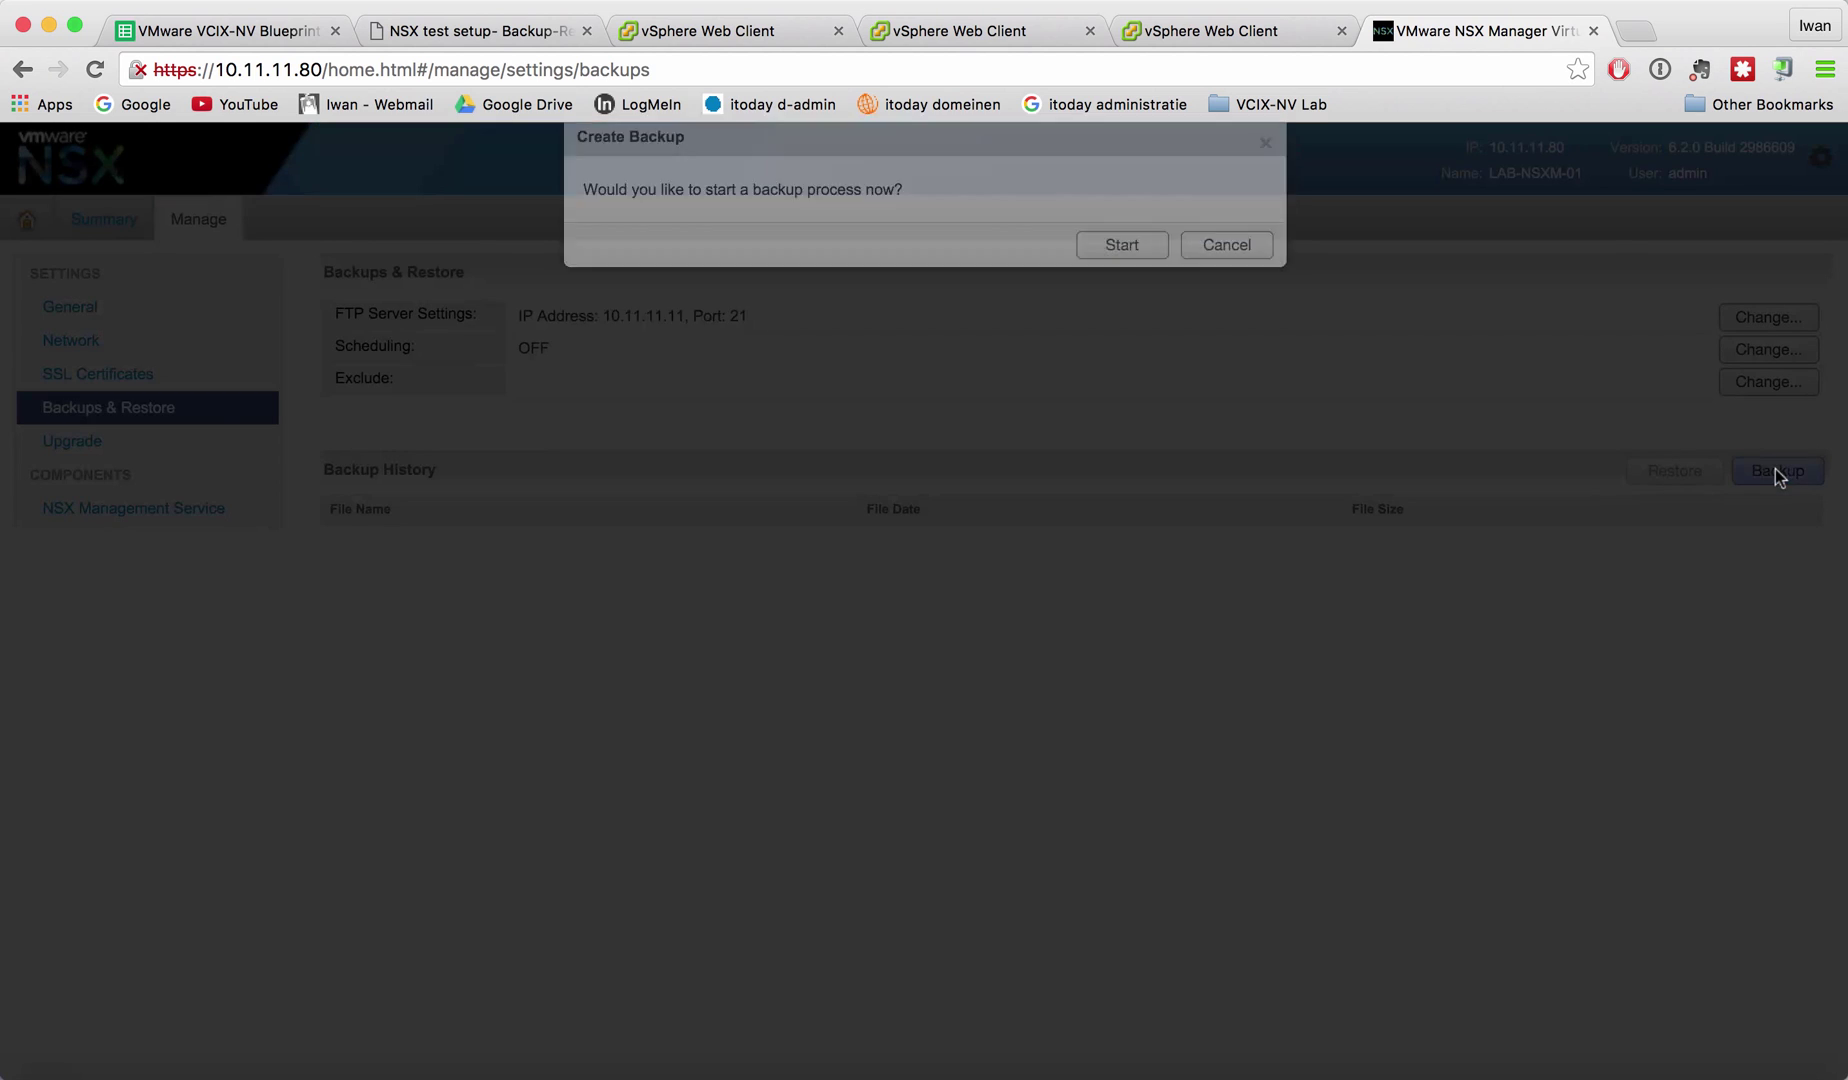
click(1120, 346)
click(1015, 380)
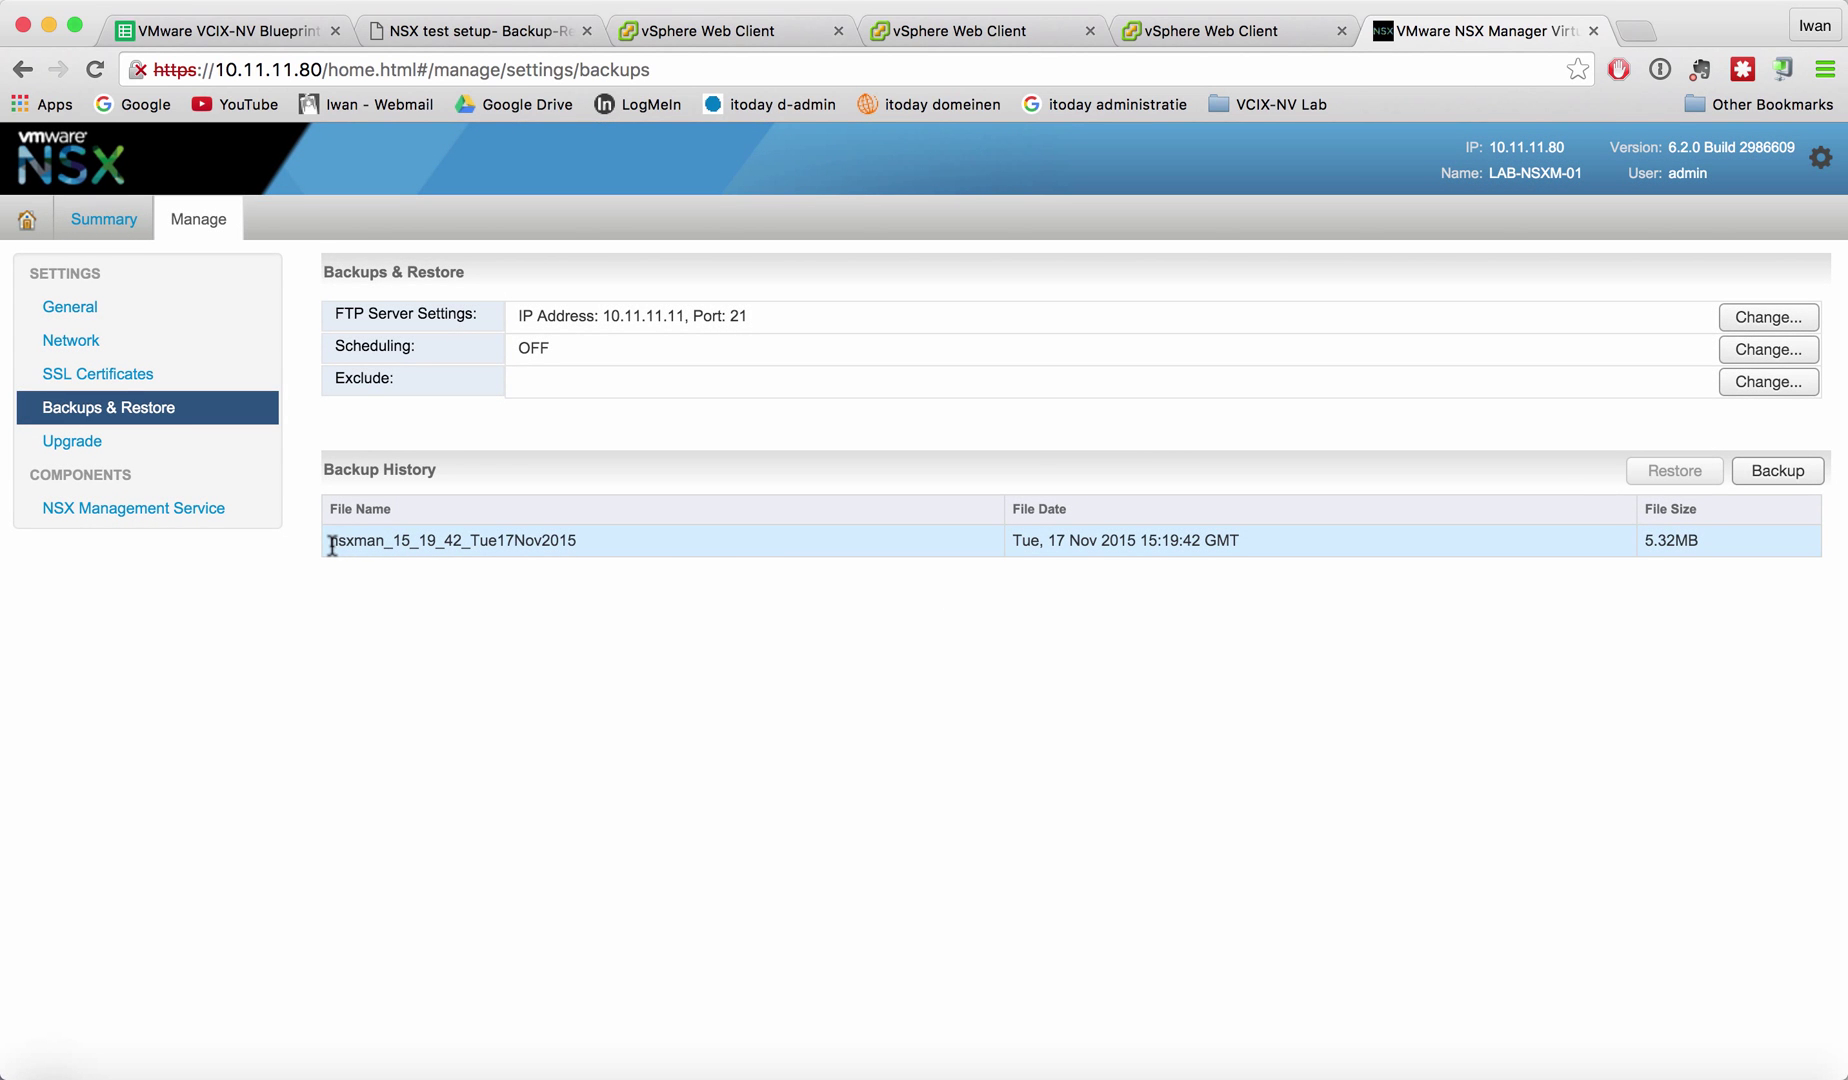
Highlight the new backup's name, its 17Nov2015 date, 15:19:42 GMT time and 5.32MB size.
drag(332, 545, 584, 541)
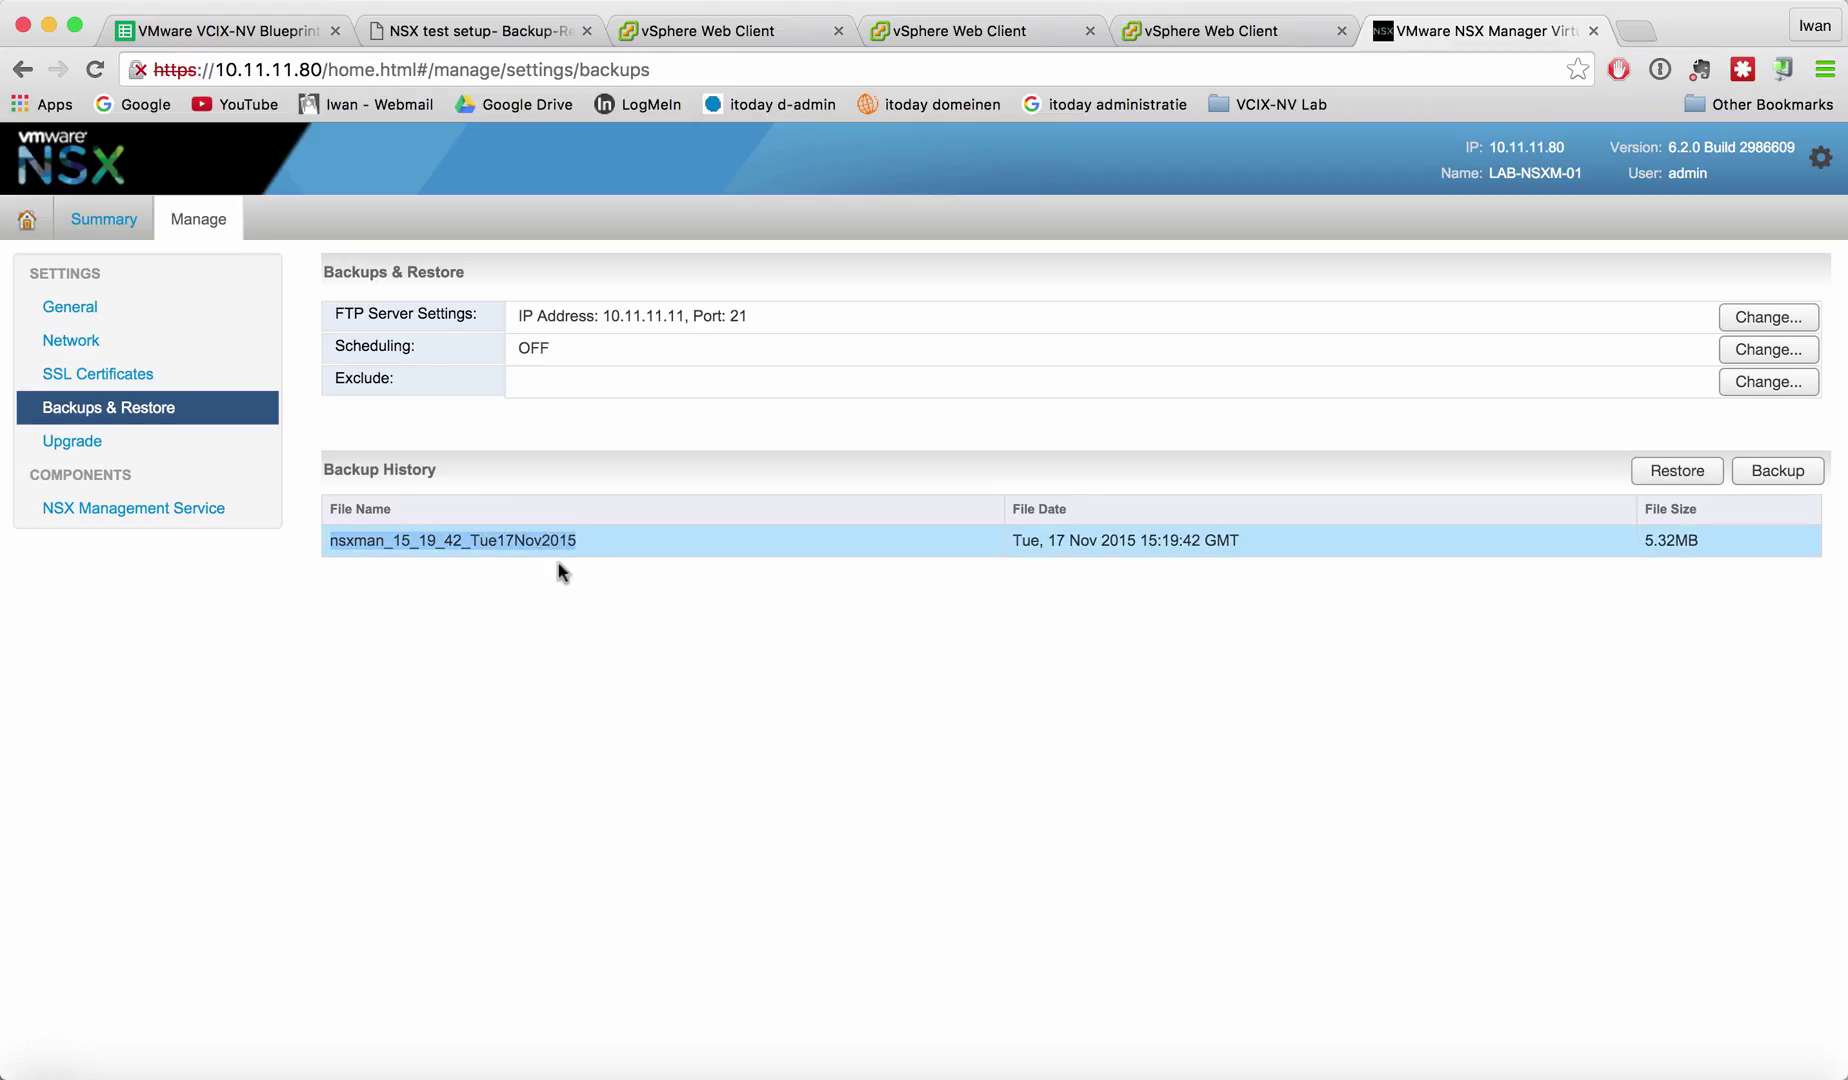
click(525, 540)
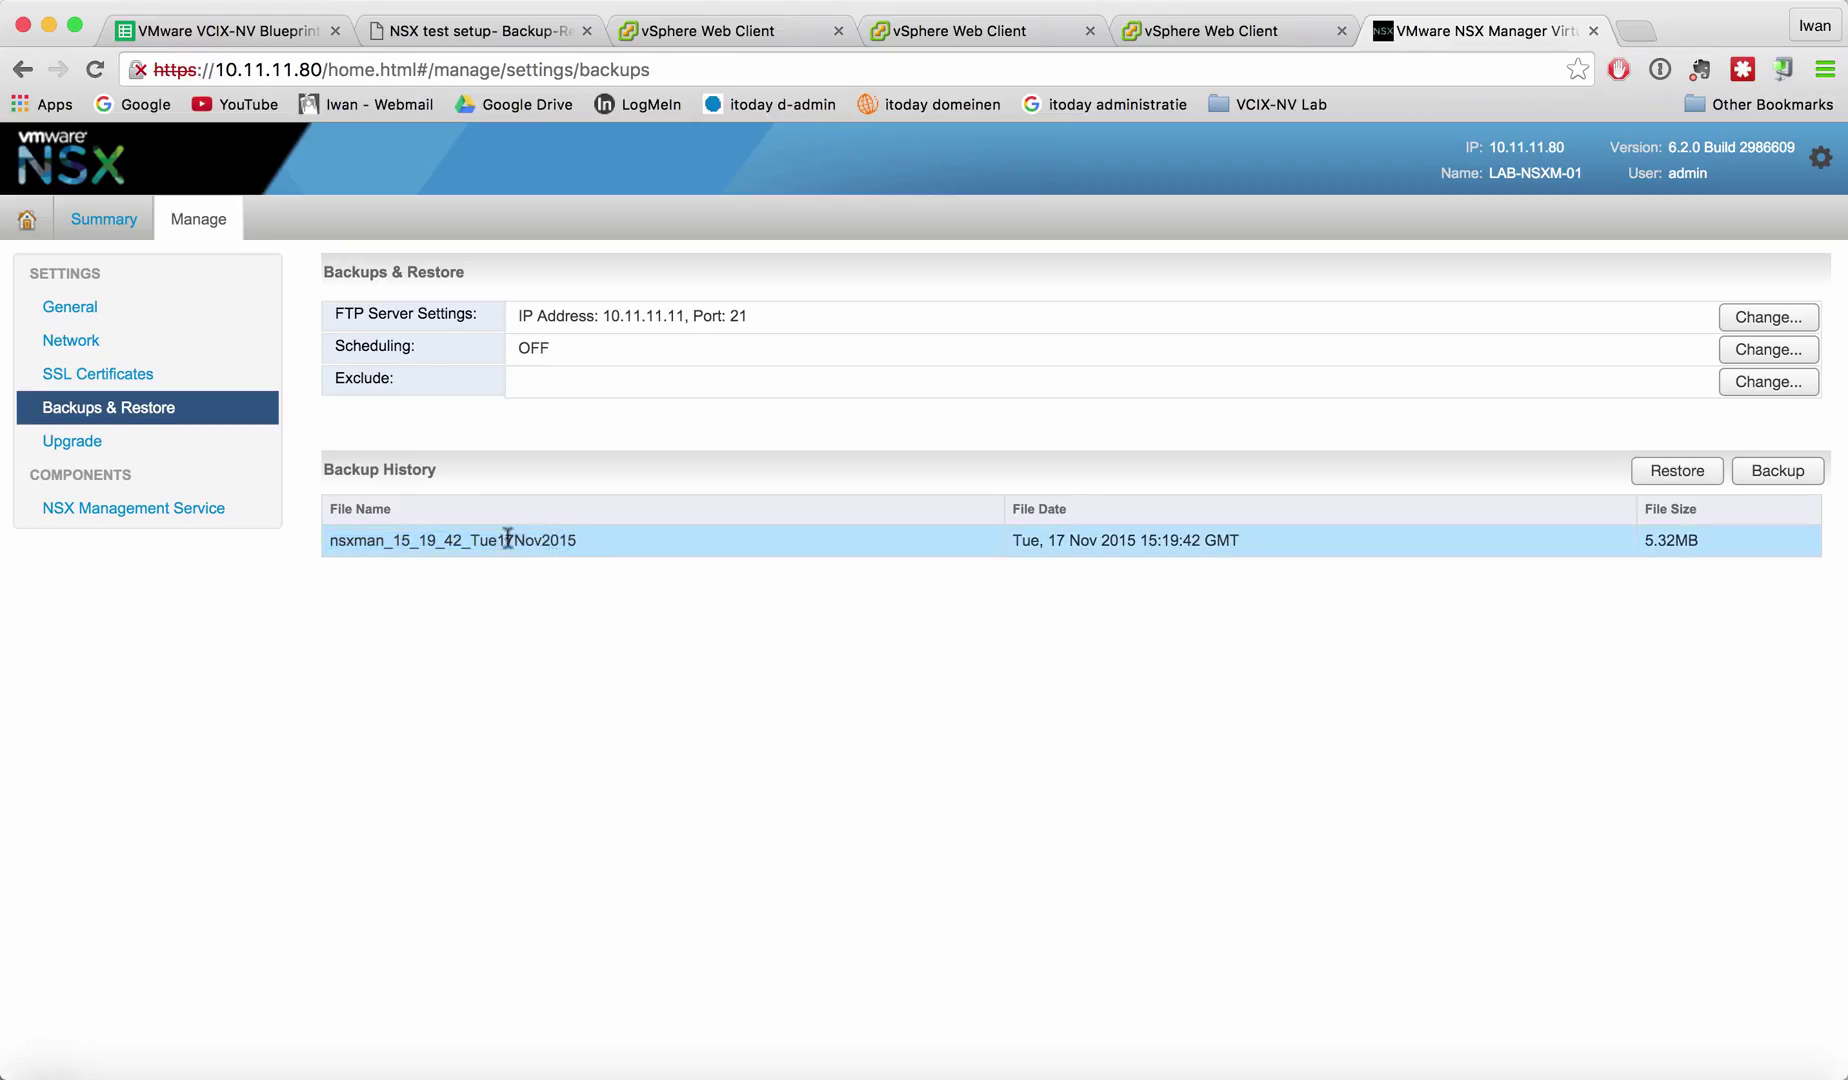
drag(499, 540, 590, 546)
drag(1140, 540, 1240, 541)
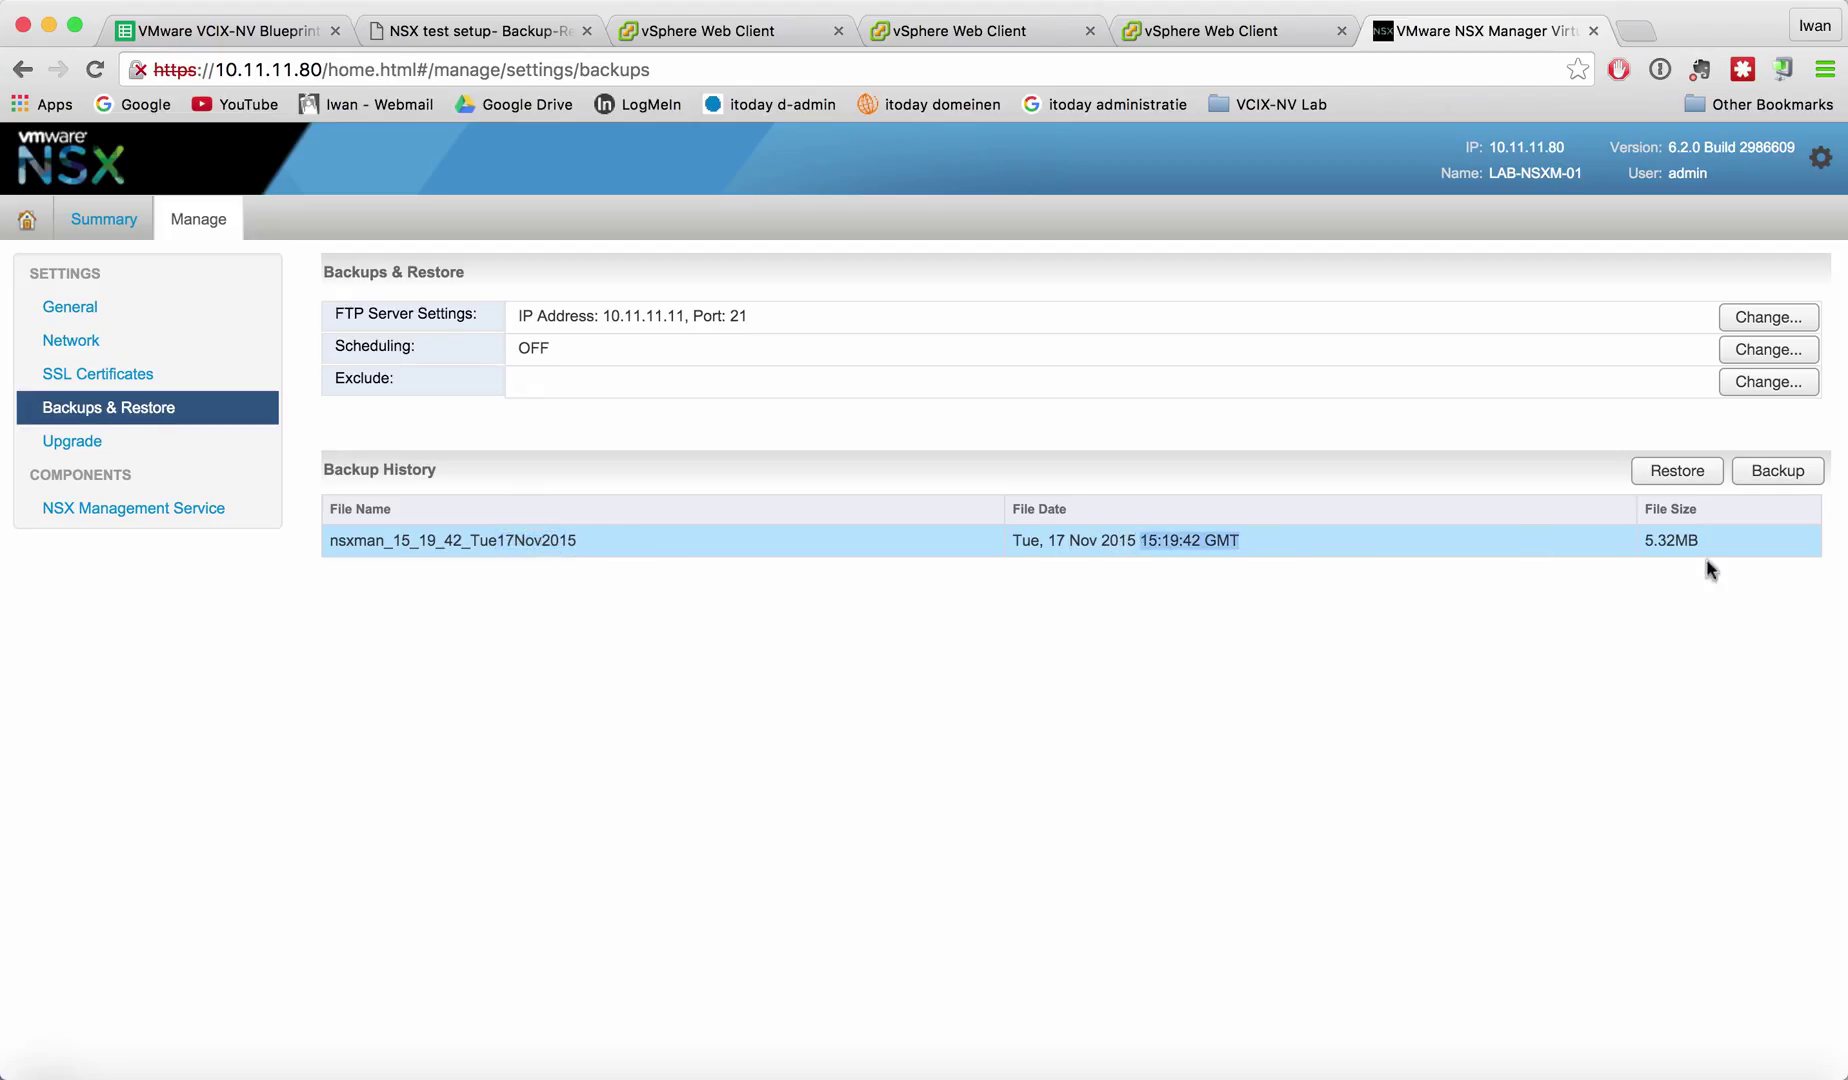
drag(1705, 543, 1645, 543)
click(1617, 694)
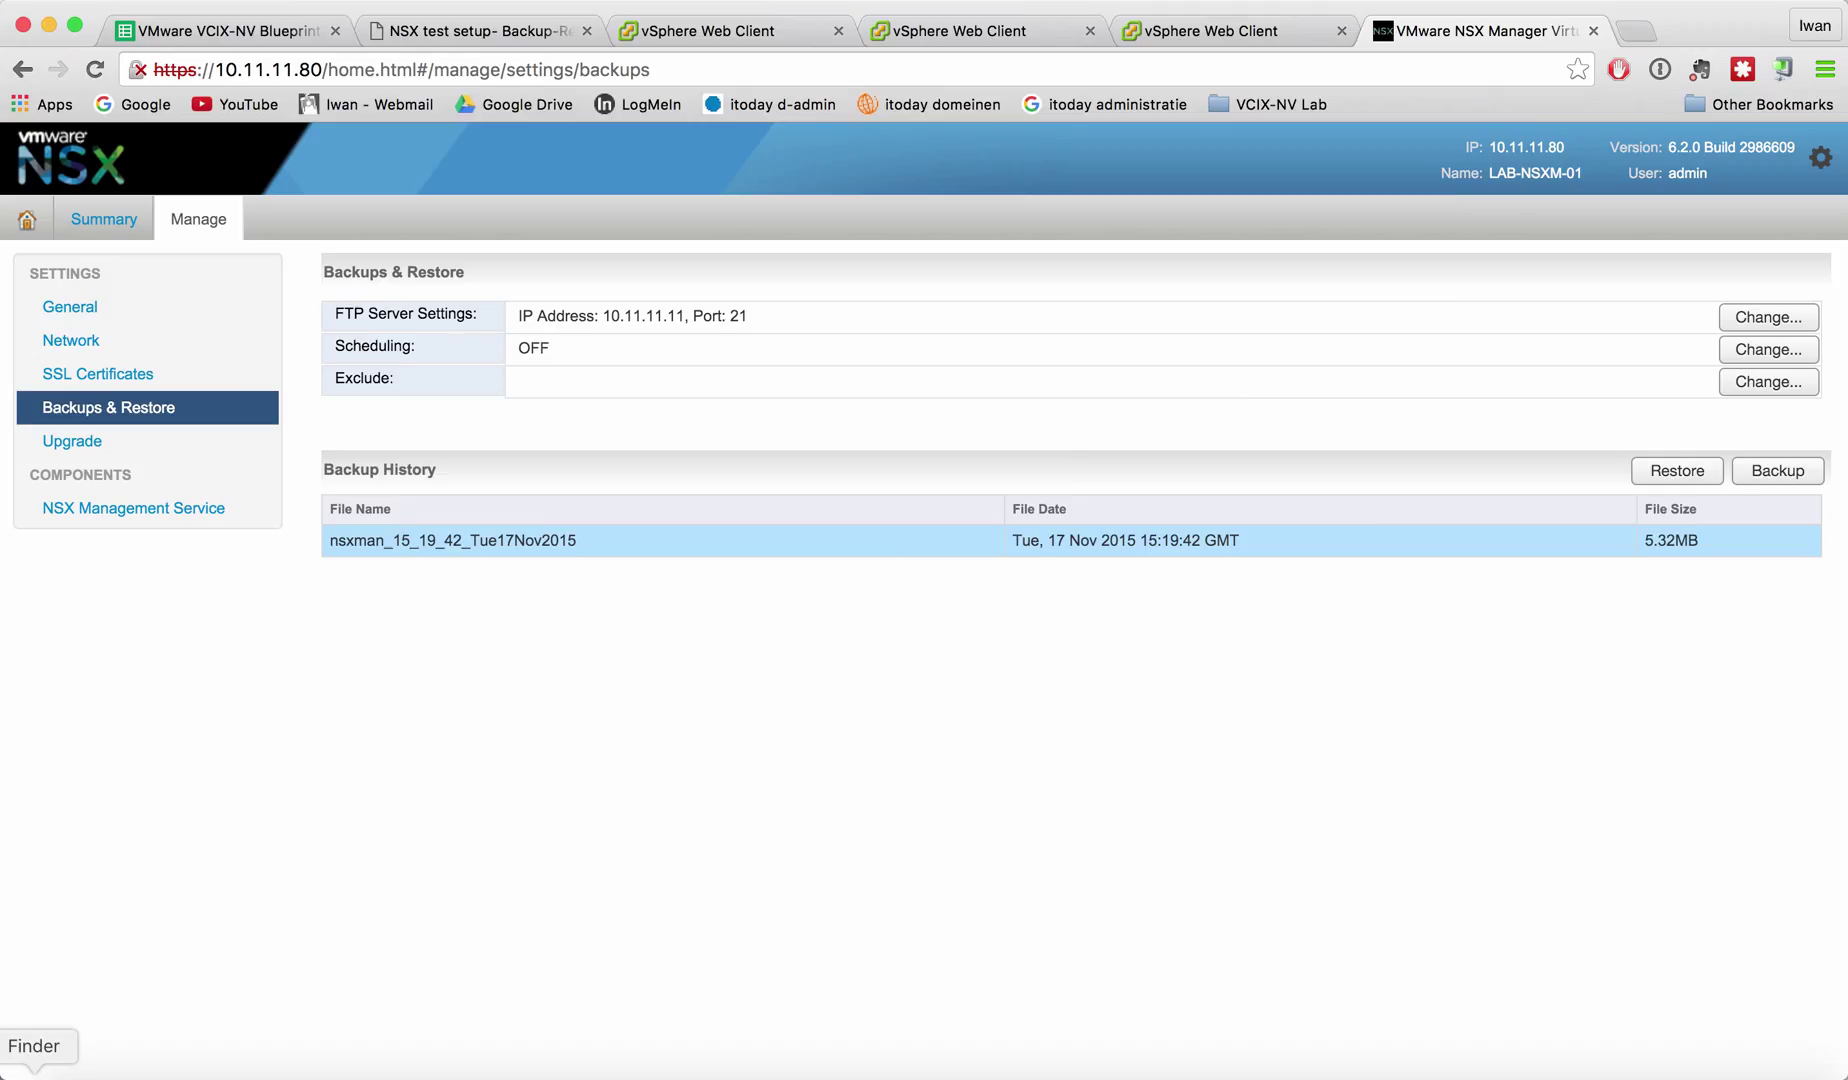
In Finder, list the BACKUP folder and select the new nsxman_15_19_42 backup and properties files.
click(34, 1072)
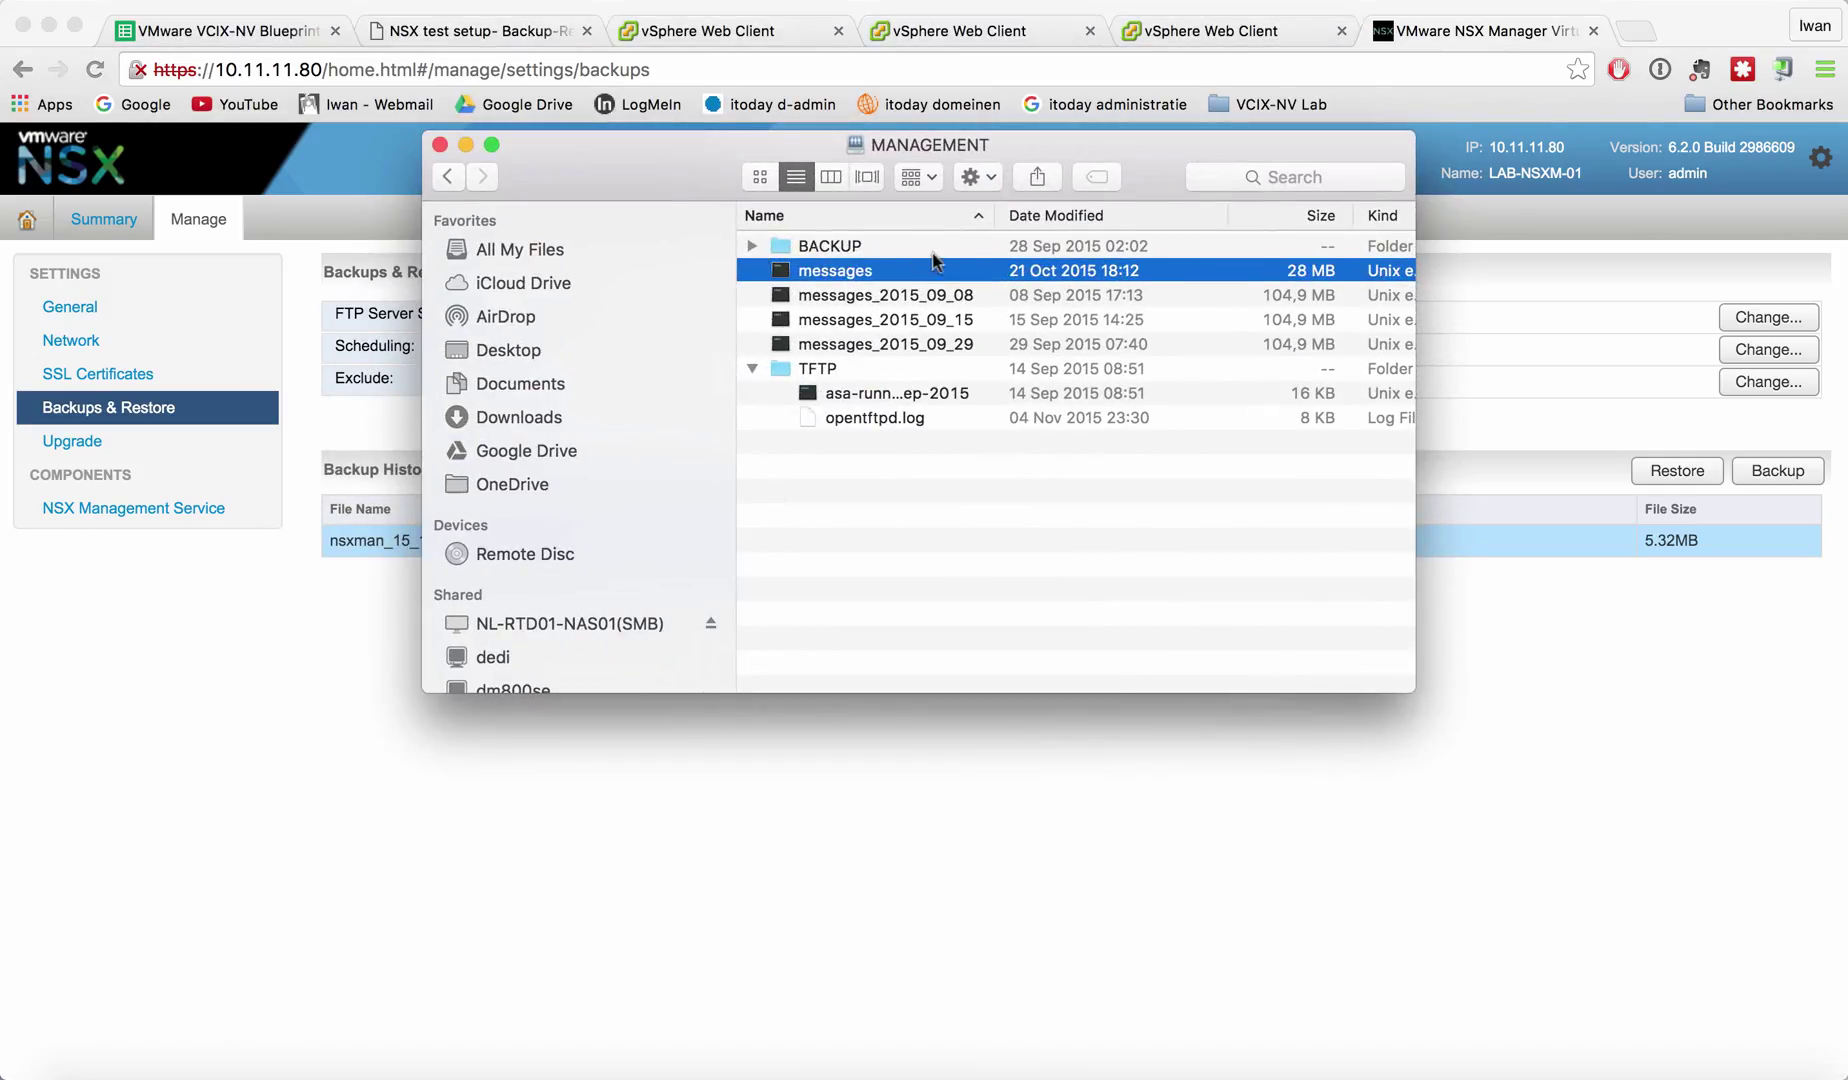
click(905, 252)
click(751, 369)
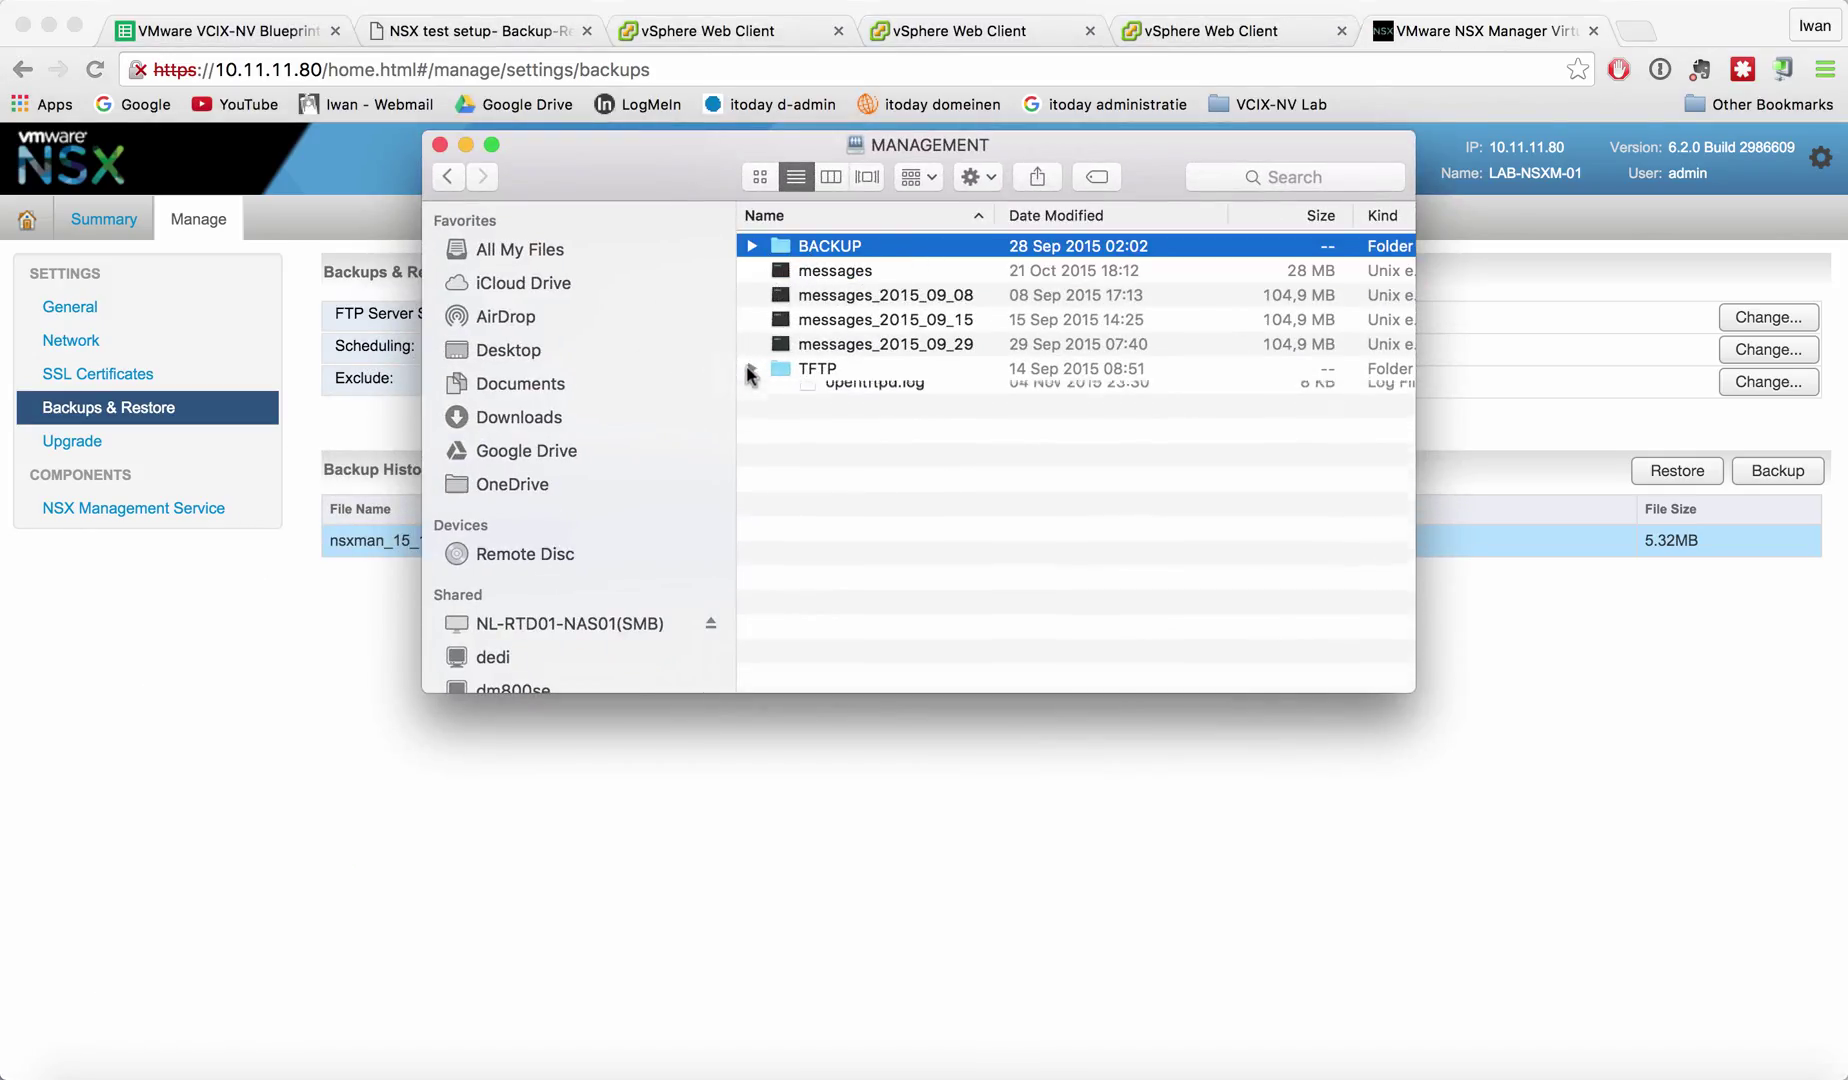
click(751, 246)
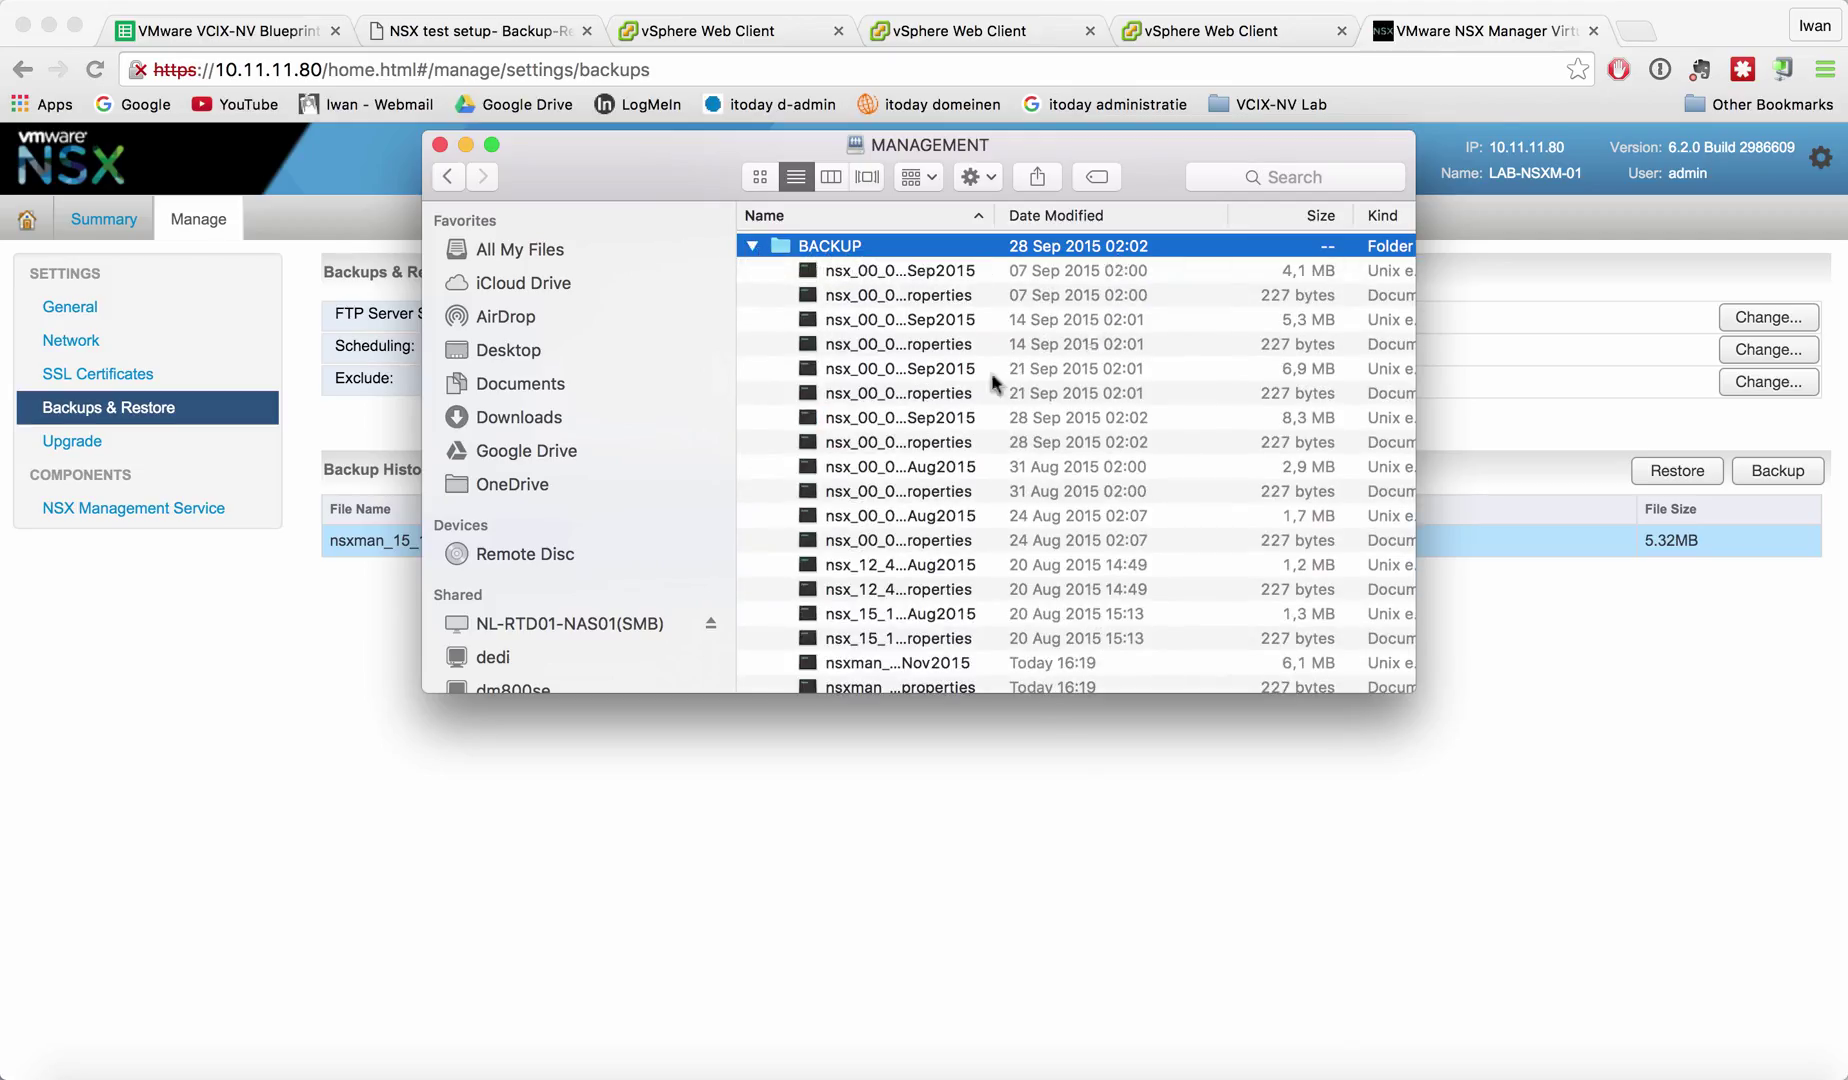
scroll(990, 380, down, 5)
click(872, 530)
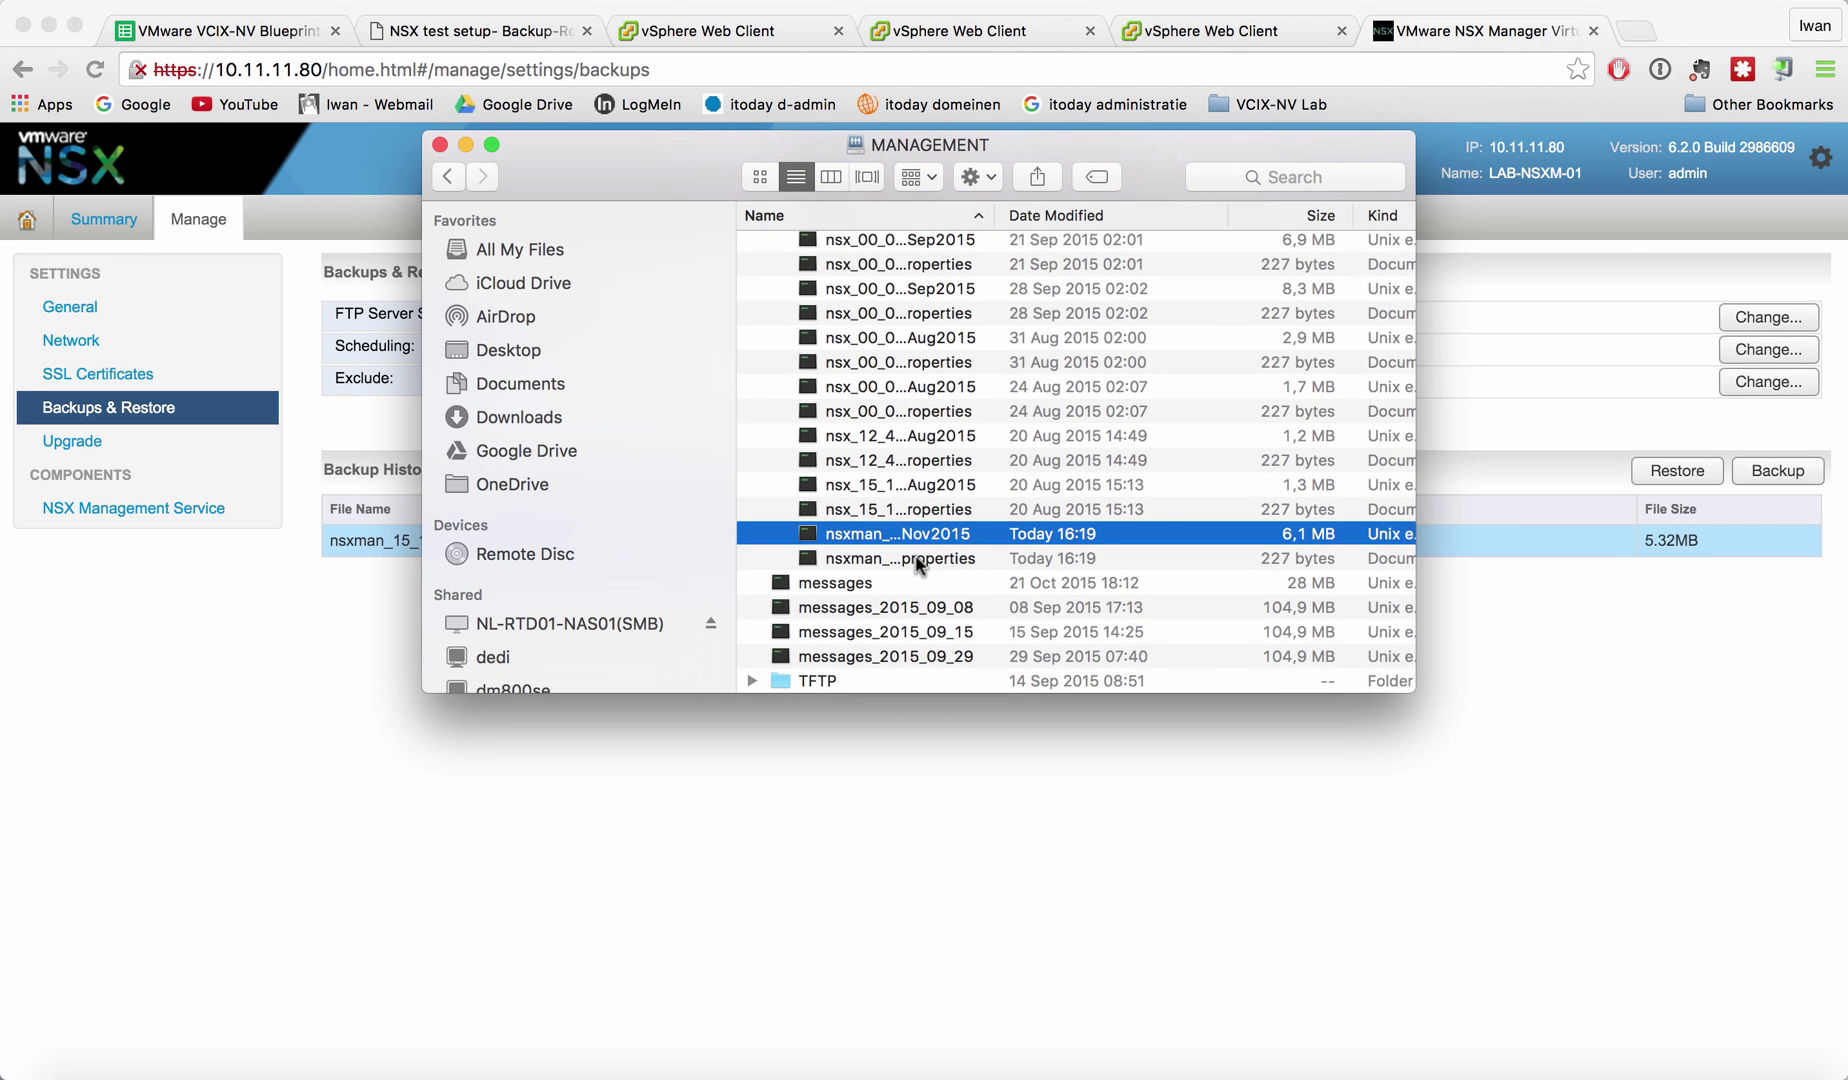
drag(1416, 437, 1760, 450)
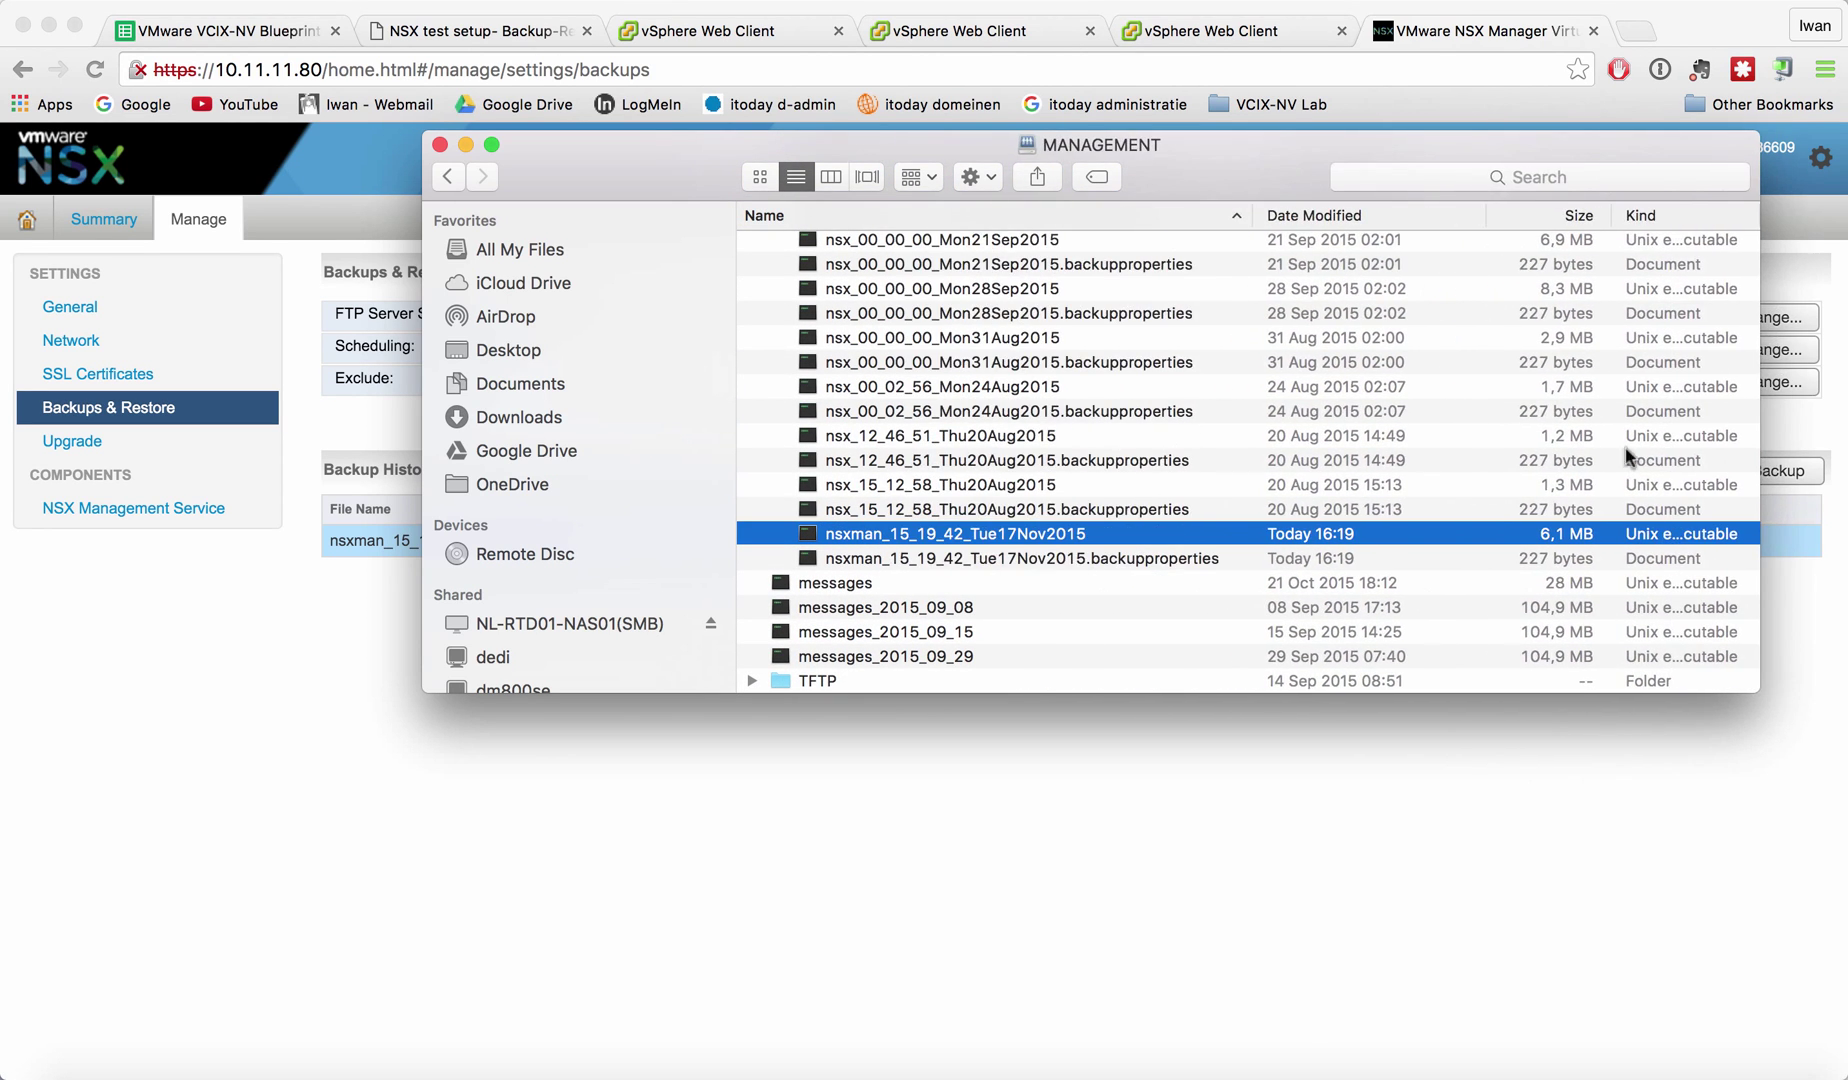
shift+click(1143, 560)
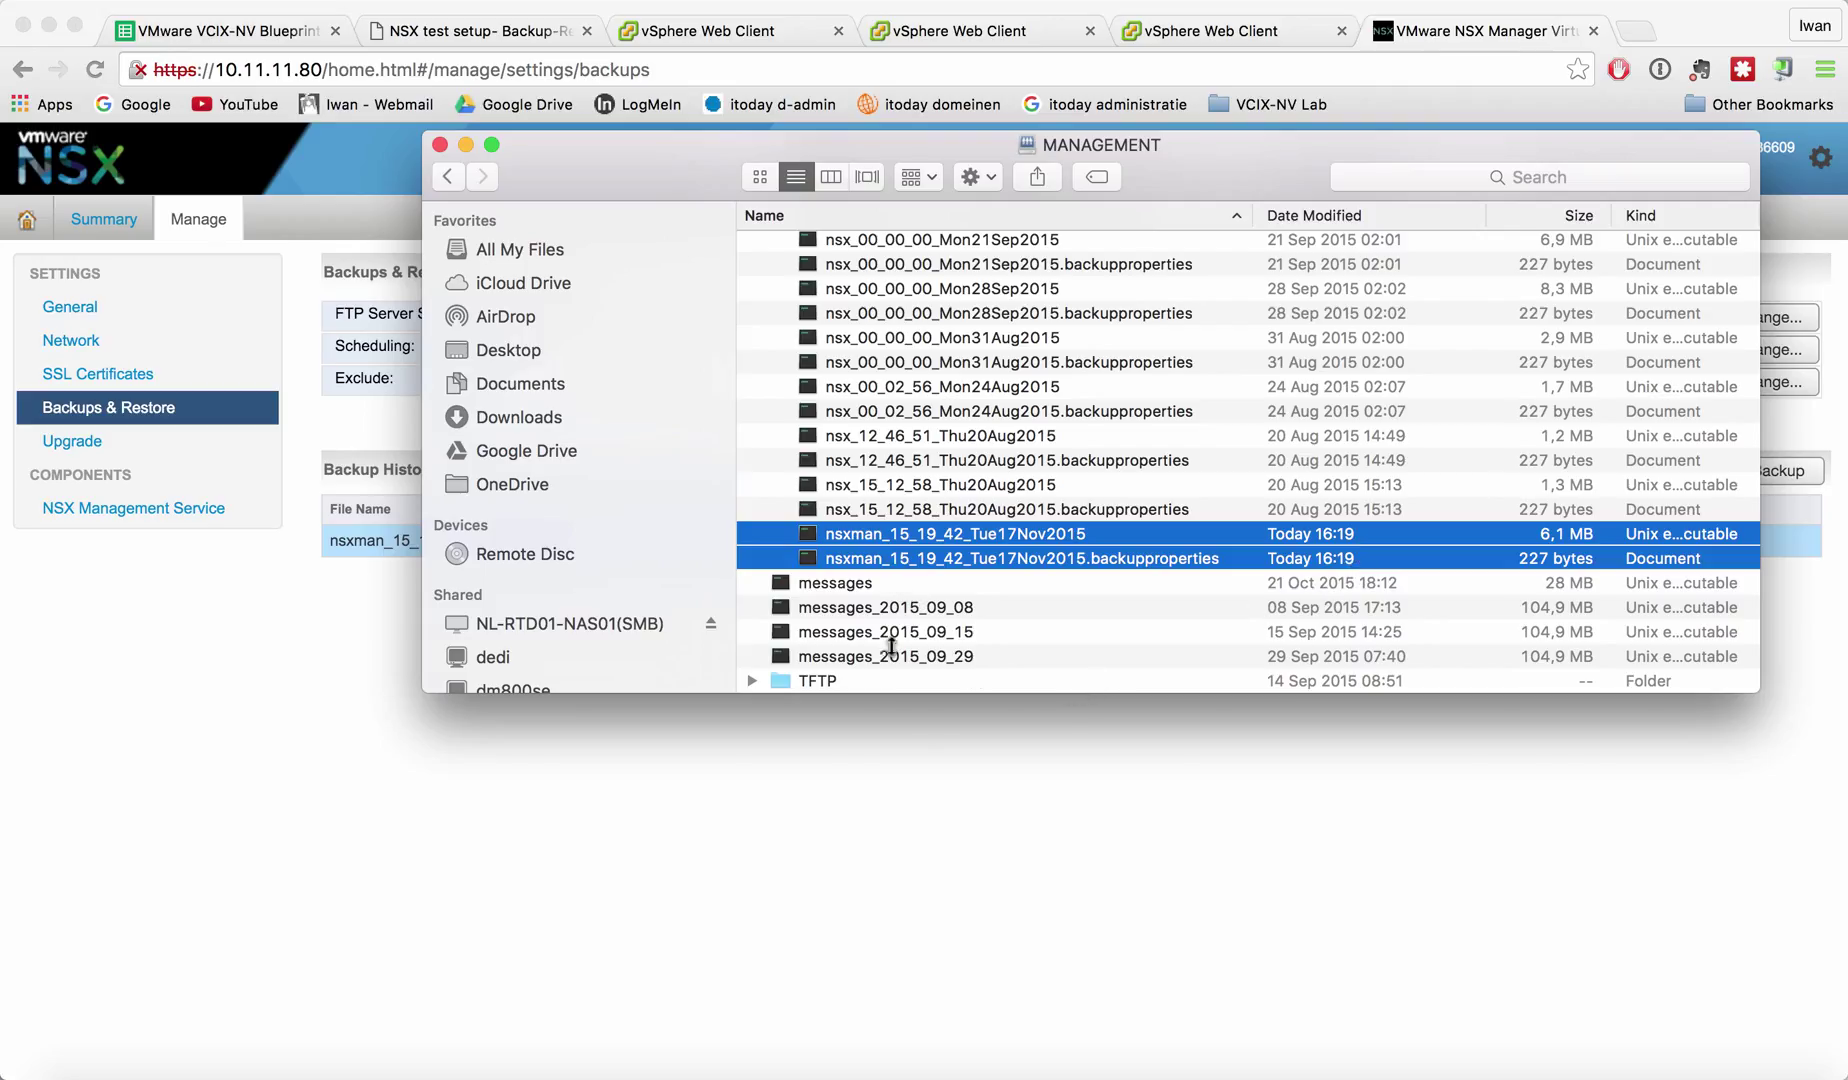
Look over the older backup files in the MANAGEMENT share, then return to NSX Manager.
click(917, 835)
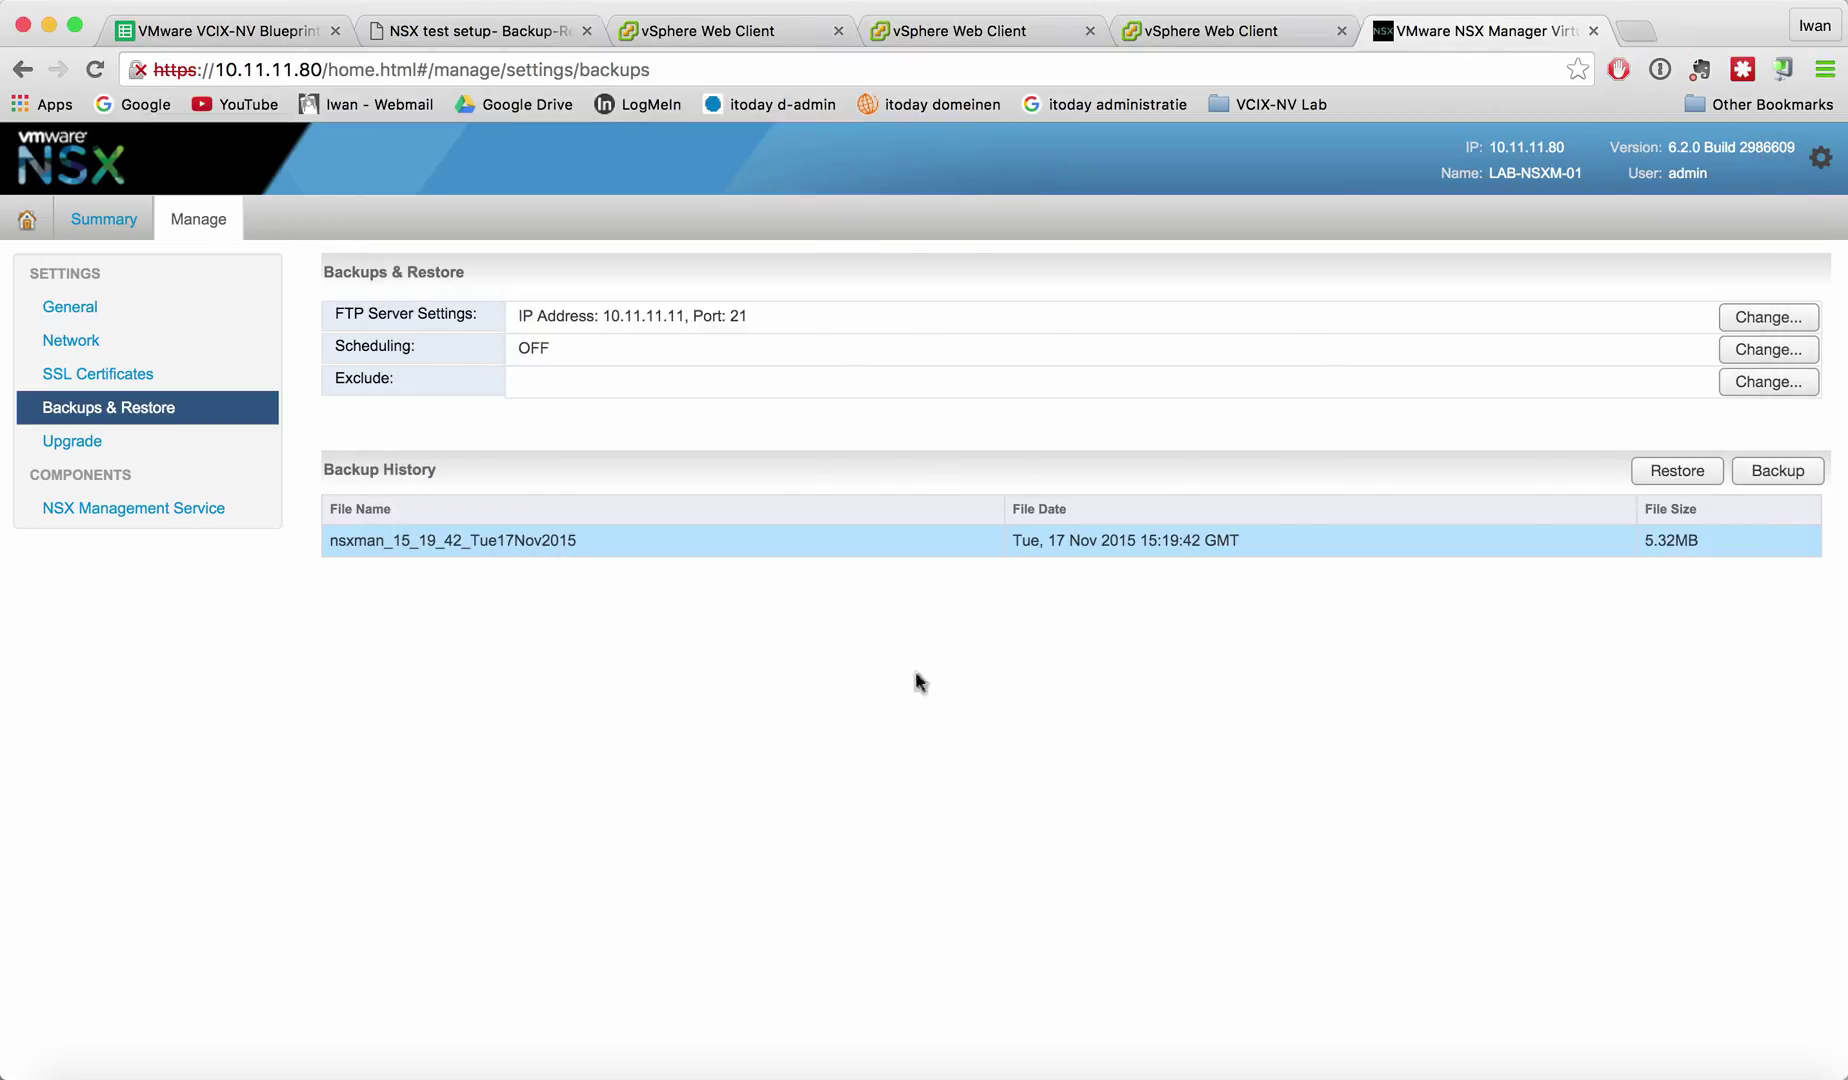
click(35, 1075)
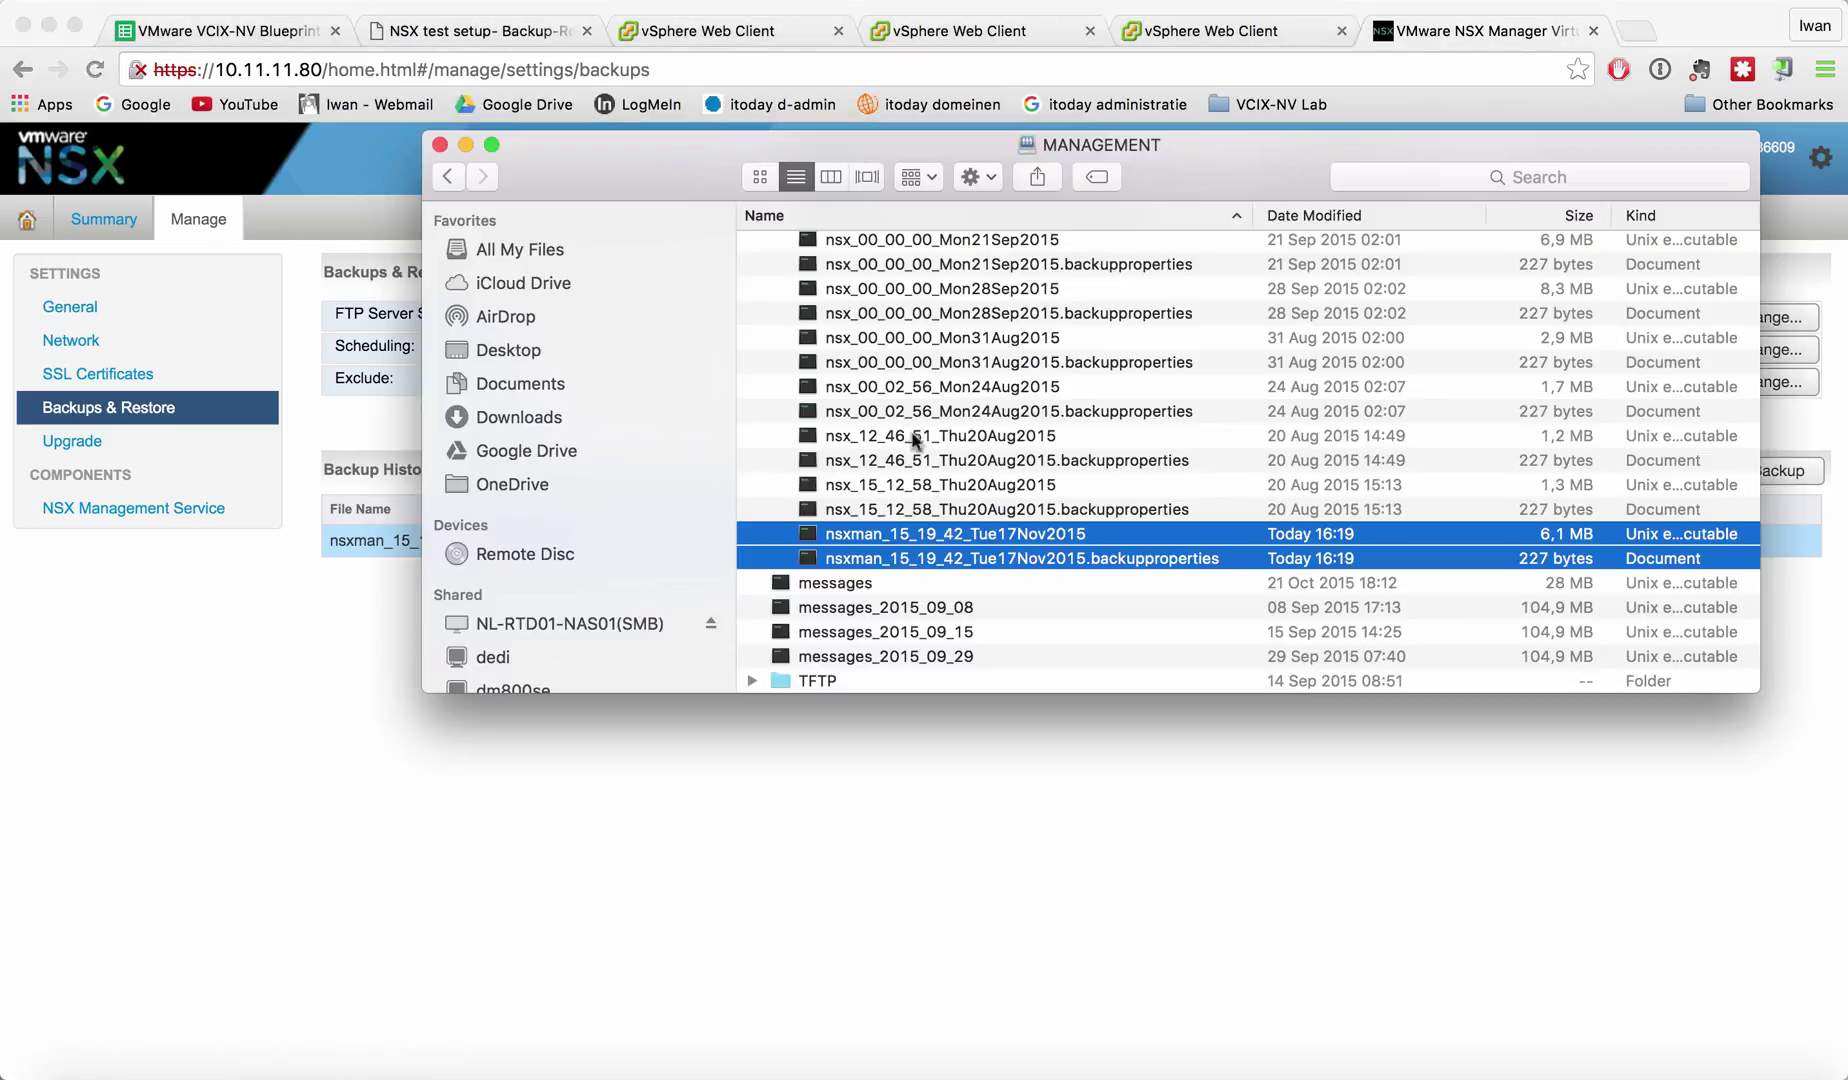
click(925, 518)
scroll(930, 450, up, 3)
shift+click(946, 281)
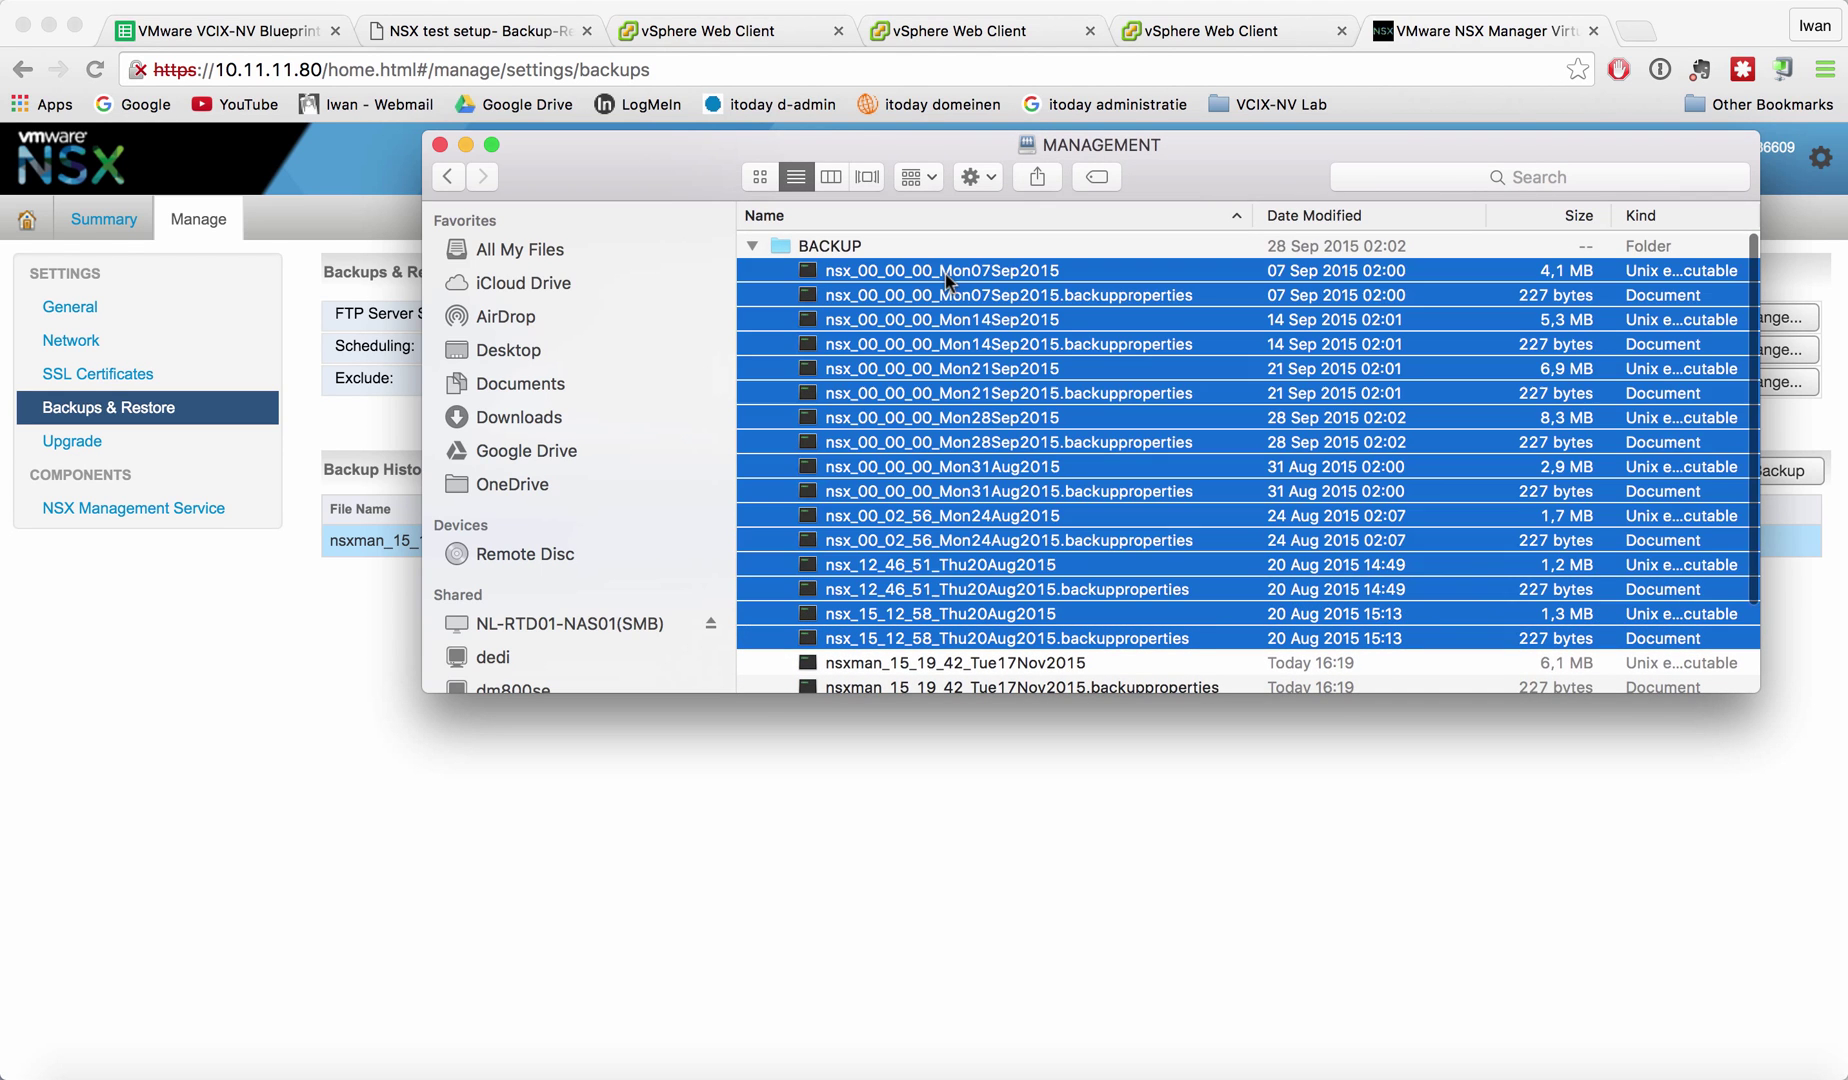
scroll(925, 493, down, 4)
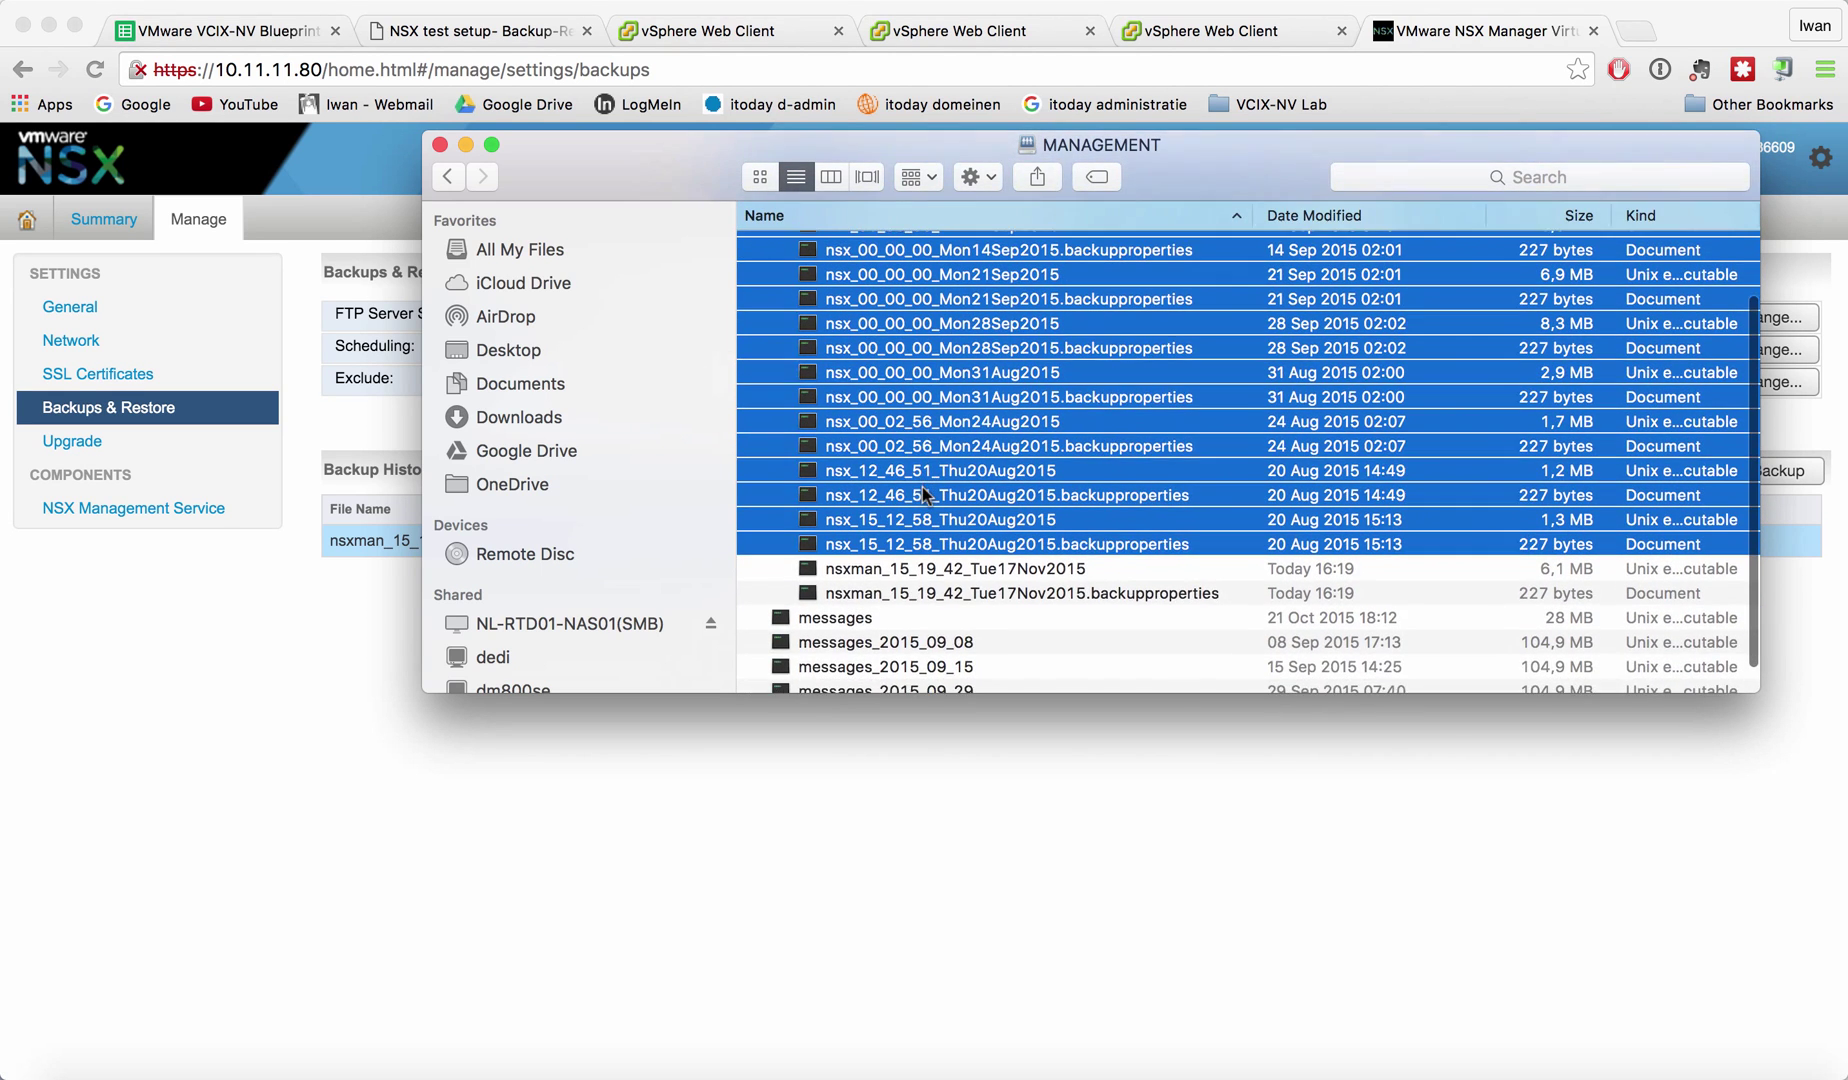
scroll(925, 493, up, 1)
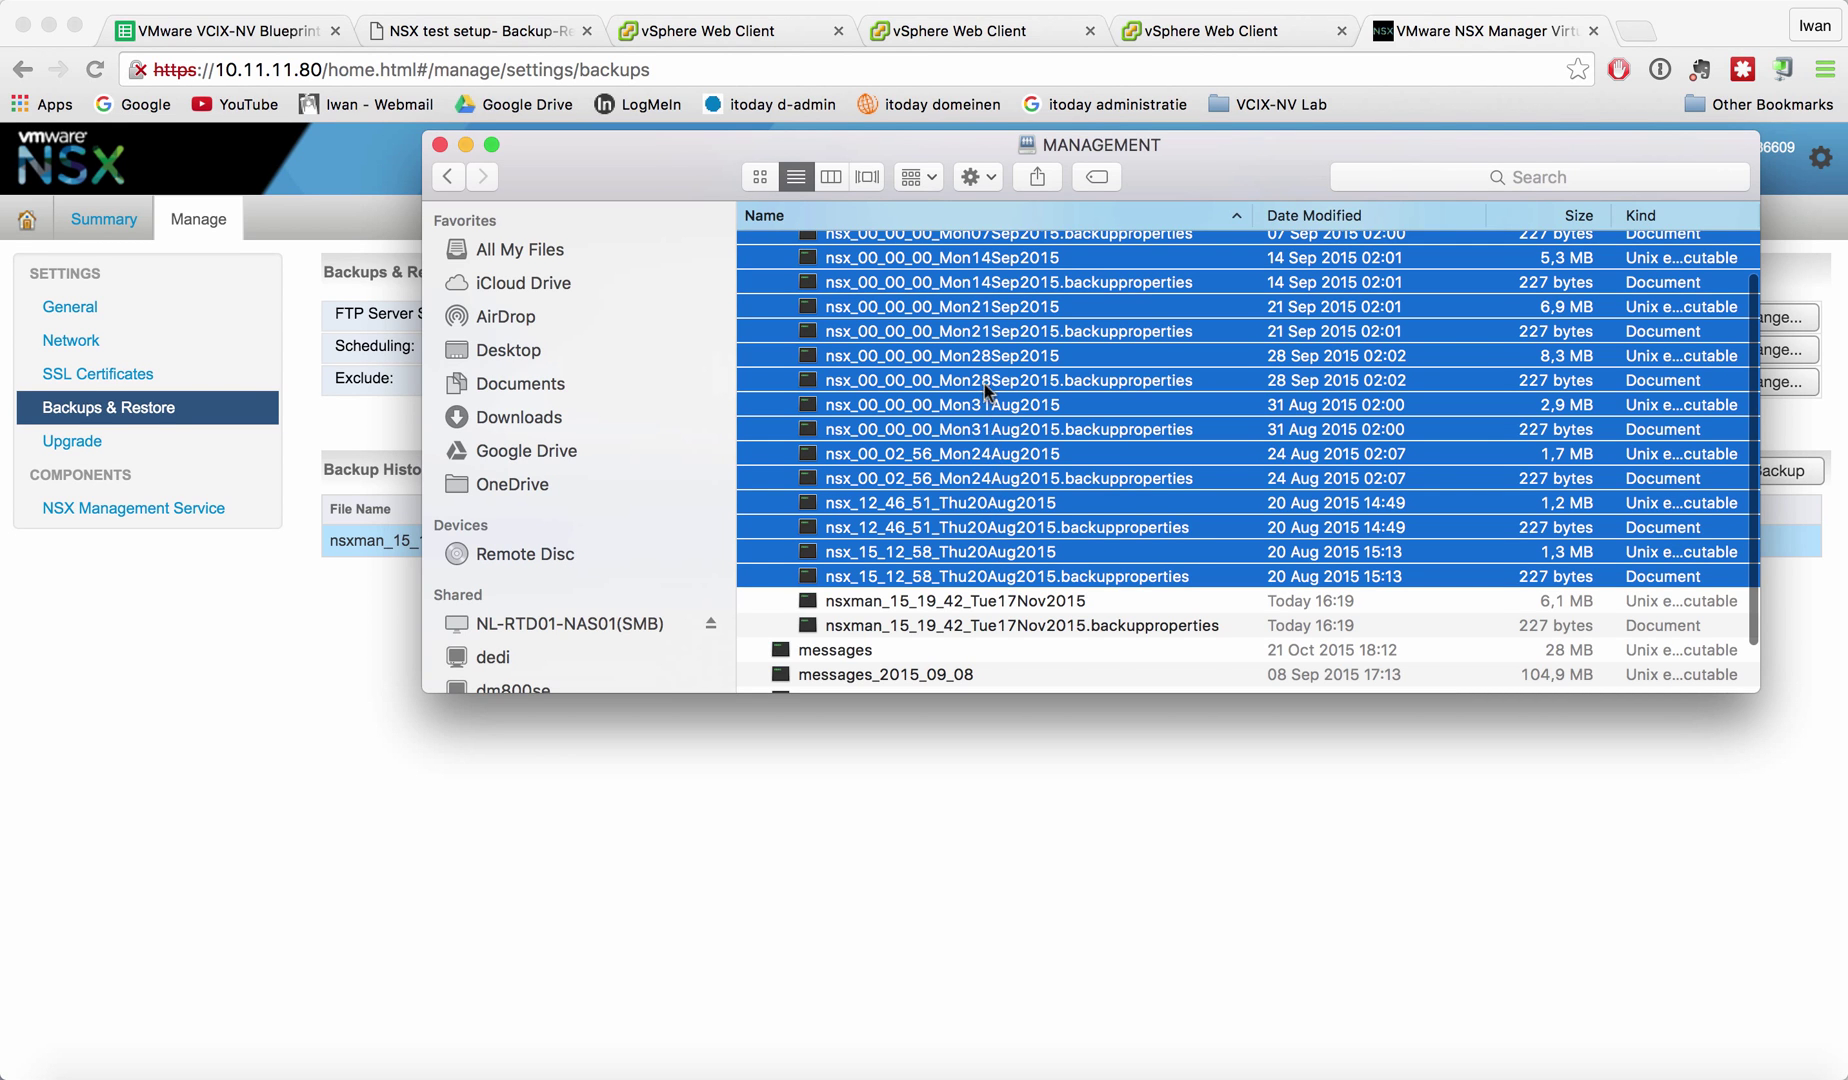
scroll(985, 382, up, 2)
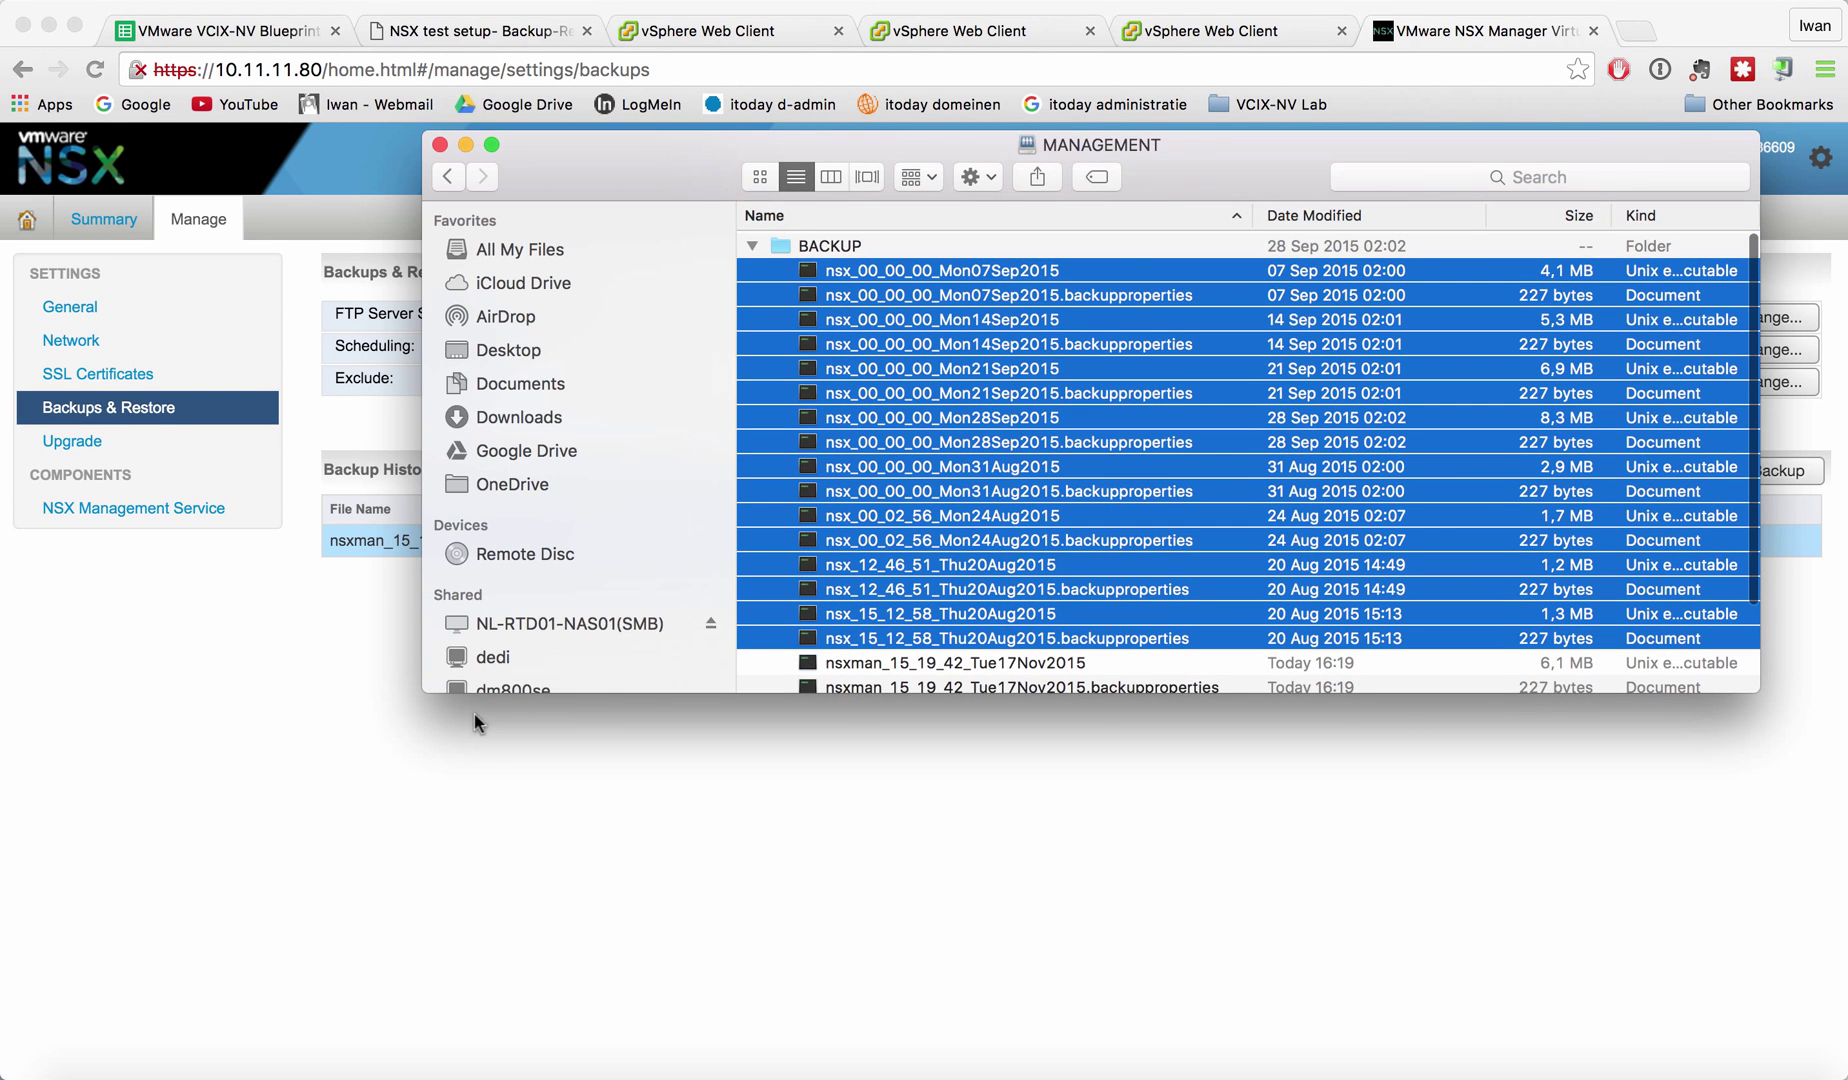
click(464, 835)
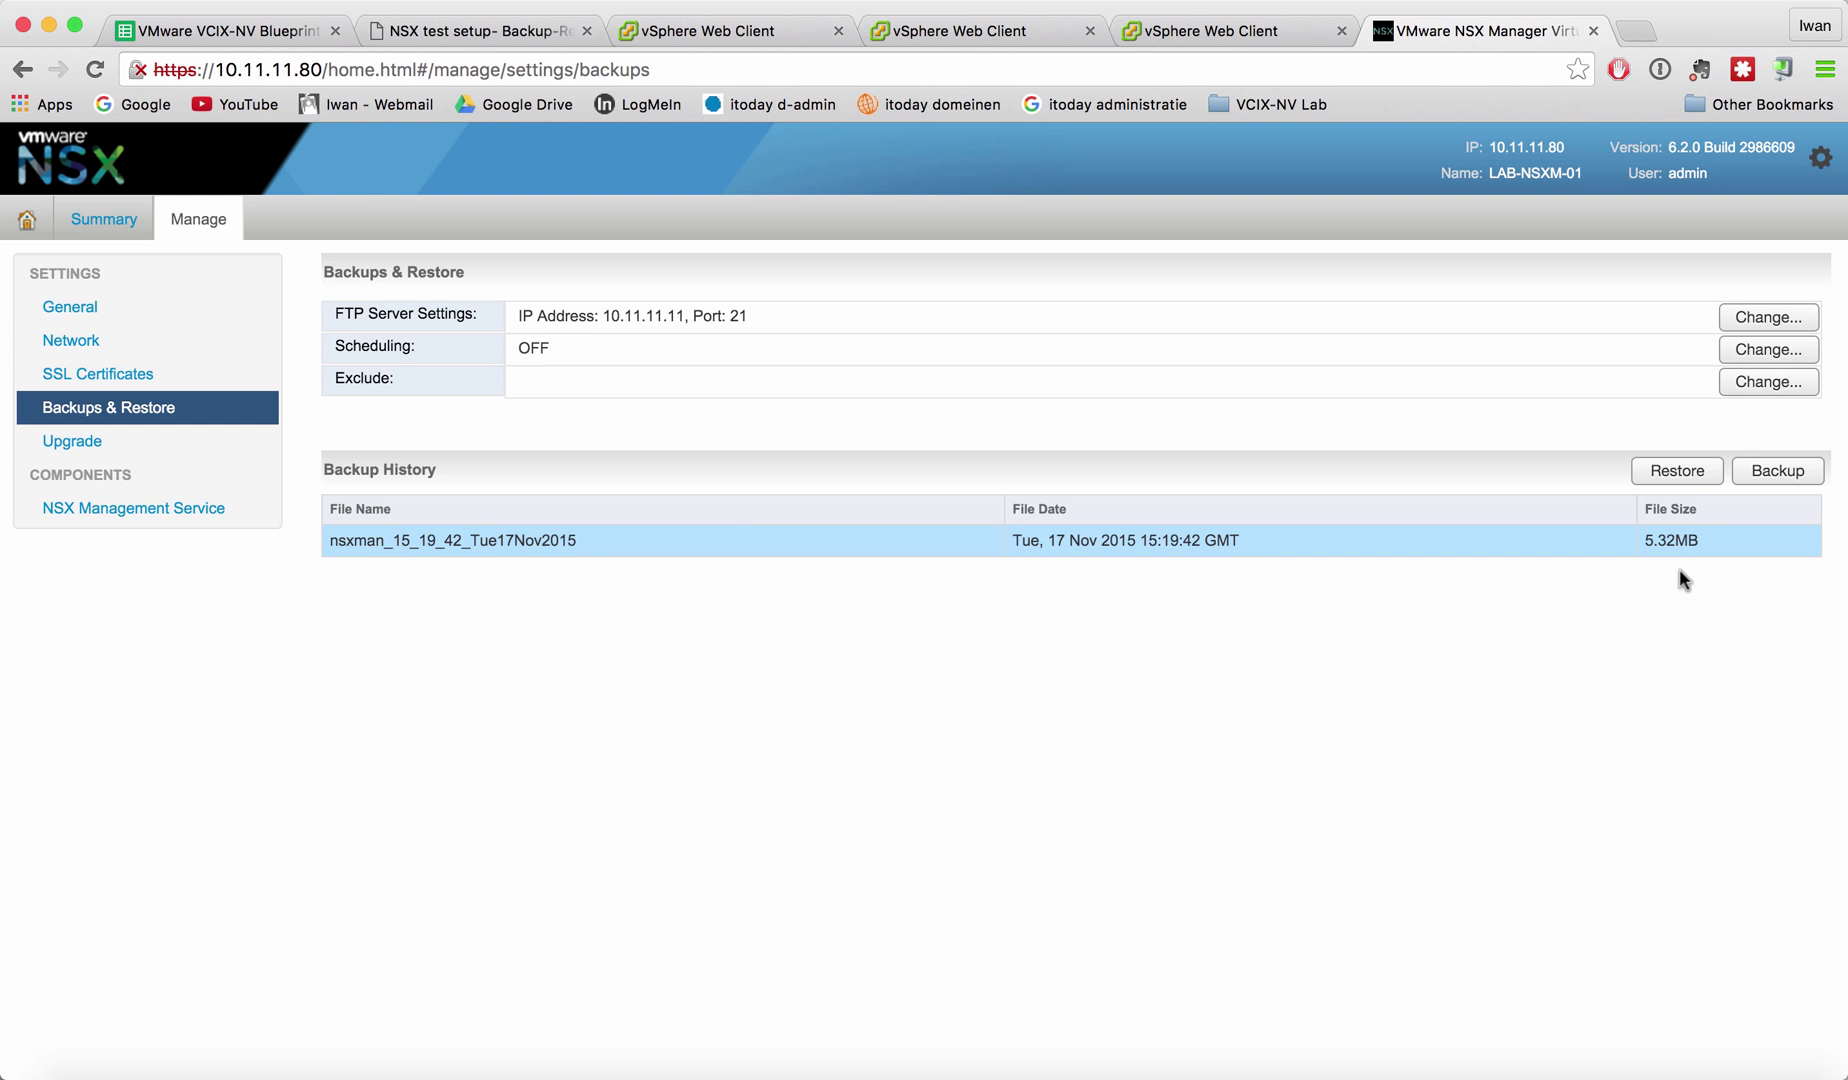
Restore NSX Manager from backup nsxman_15_19_42_Tue17Nov2015, confirming with Yes.
click(1676, 478)
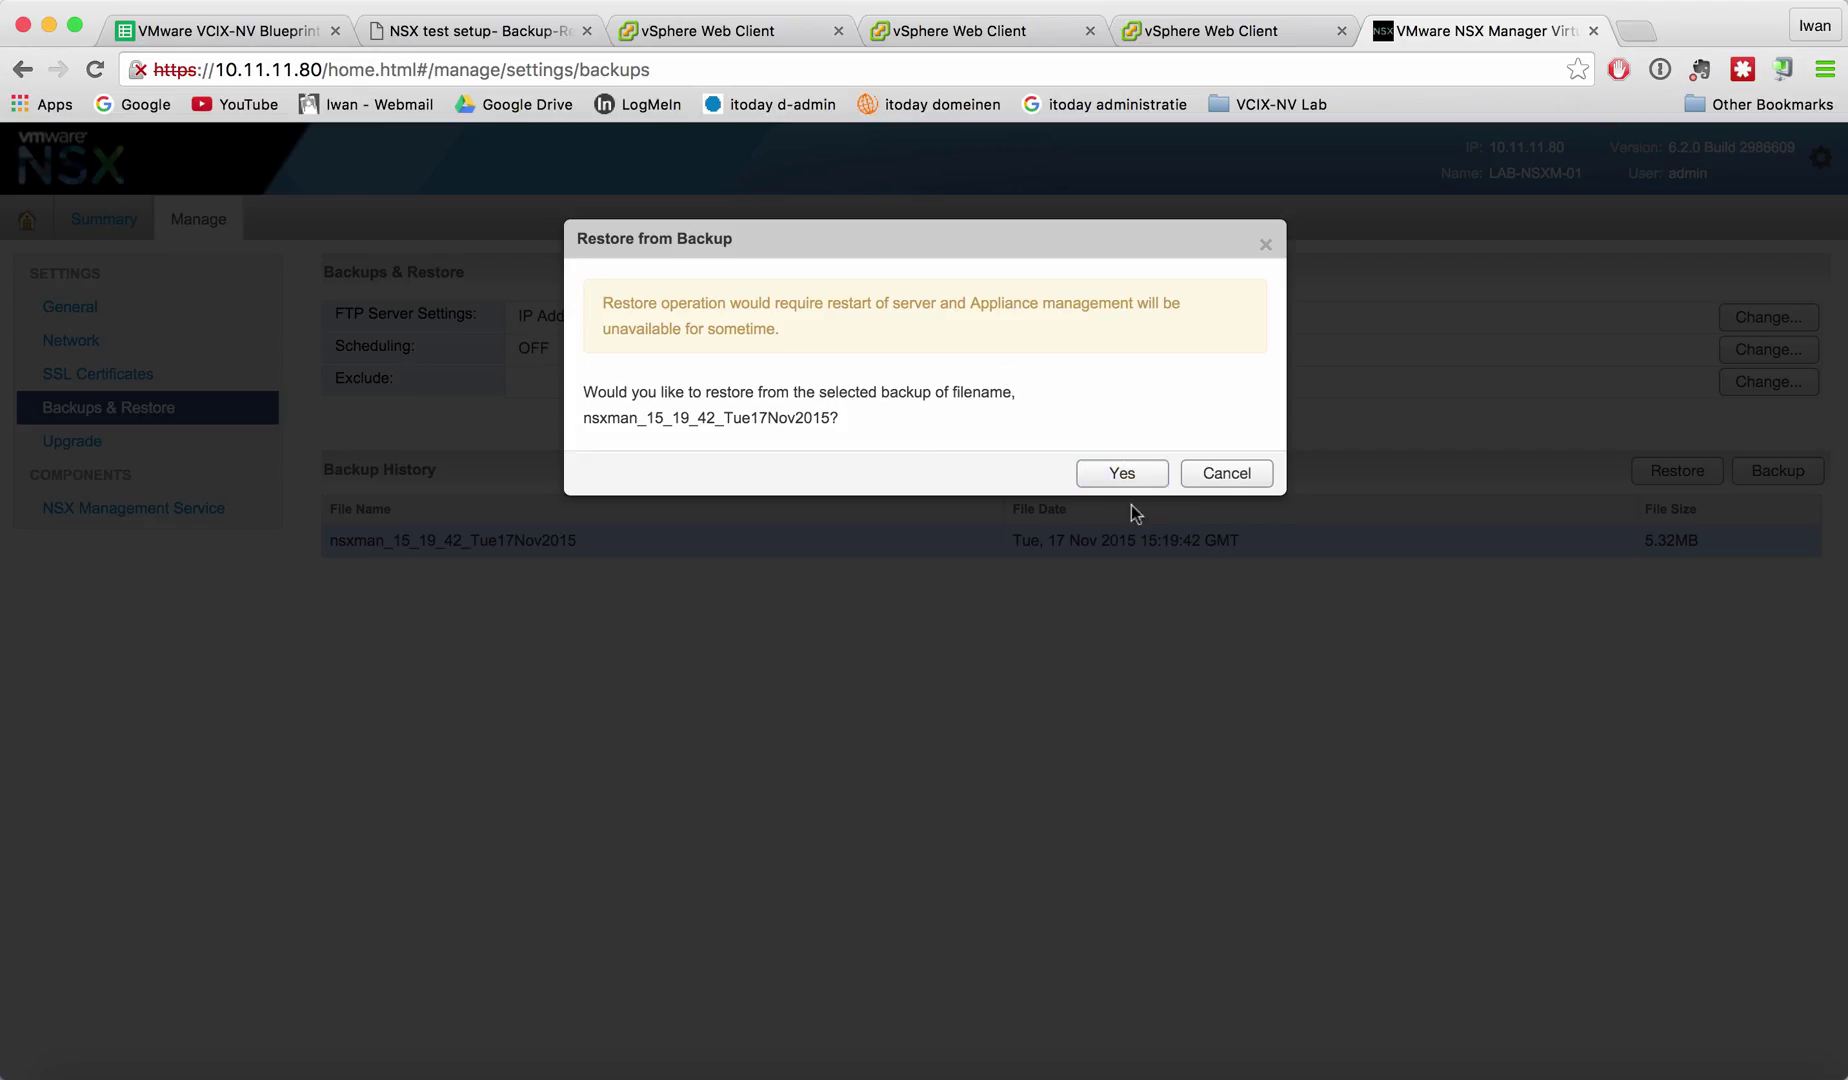
click(1133, 478)
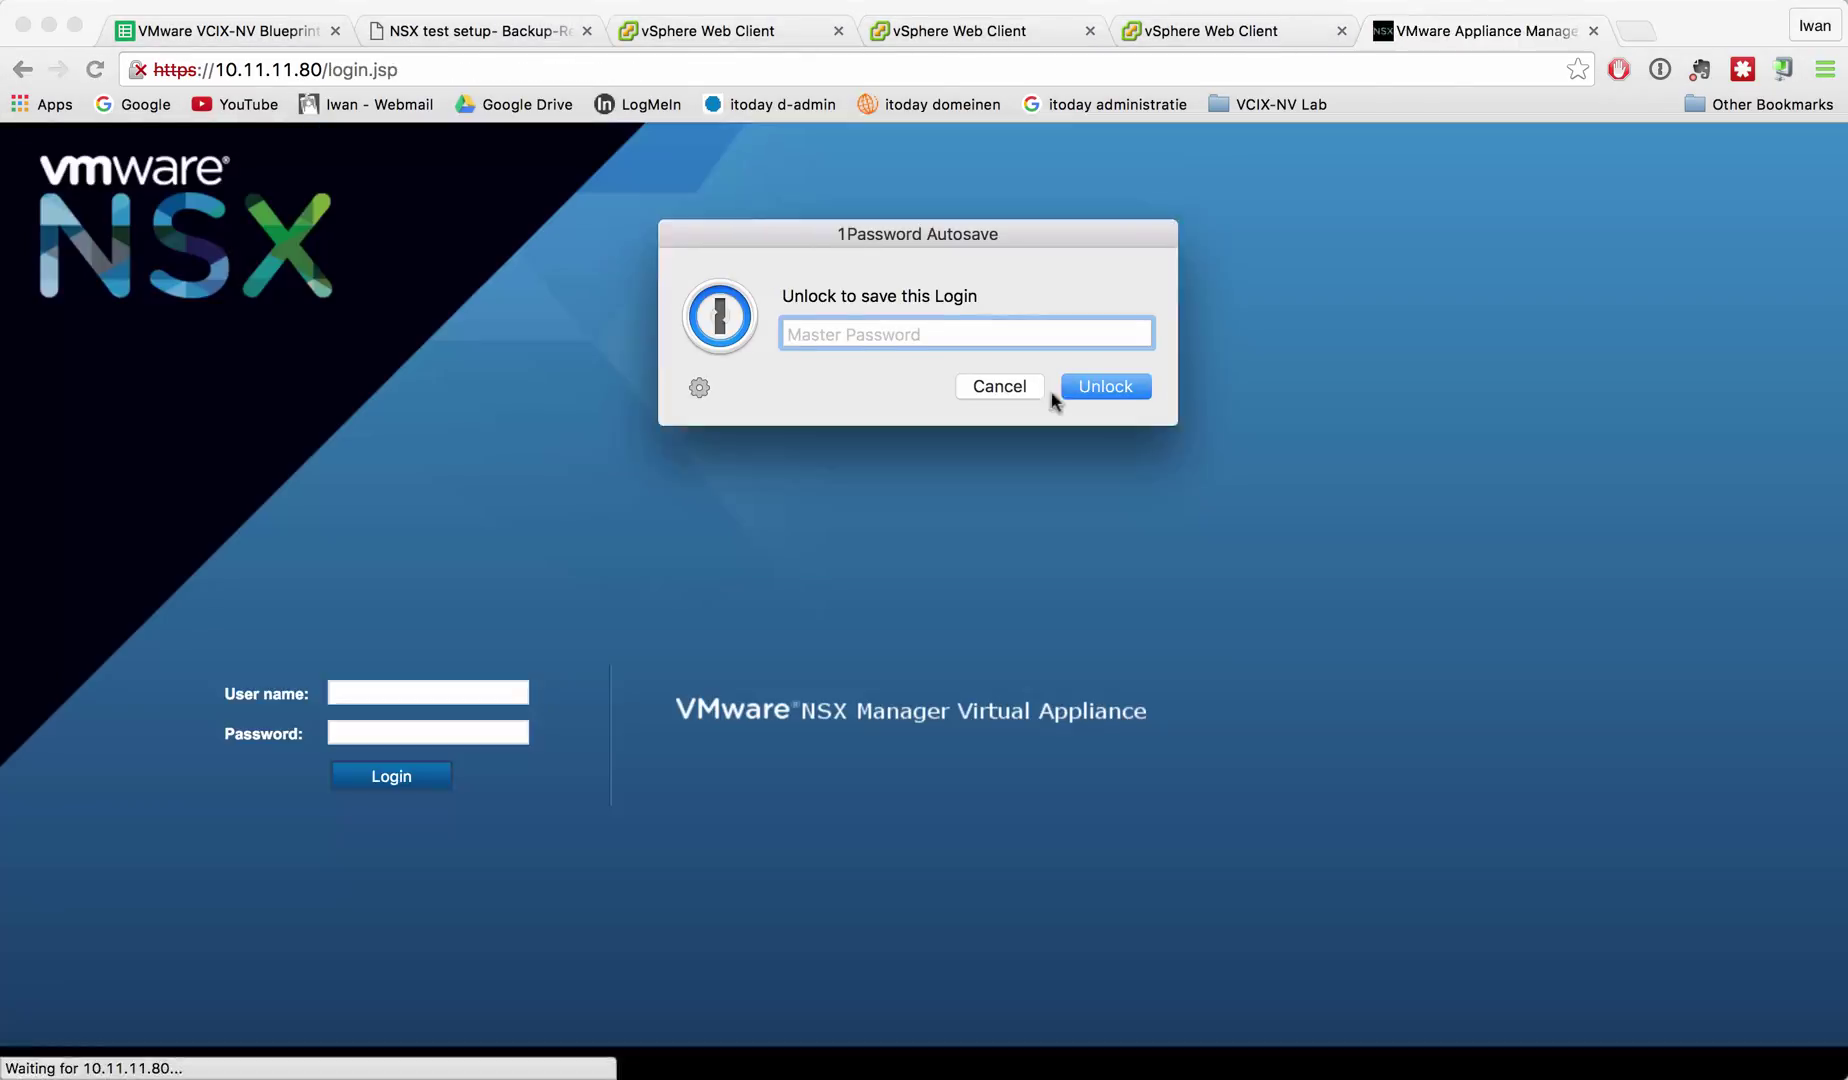
click(1040, 392)
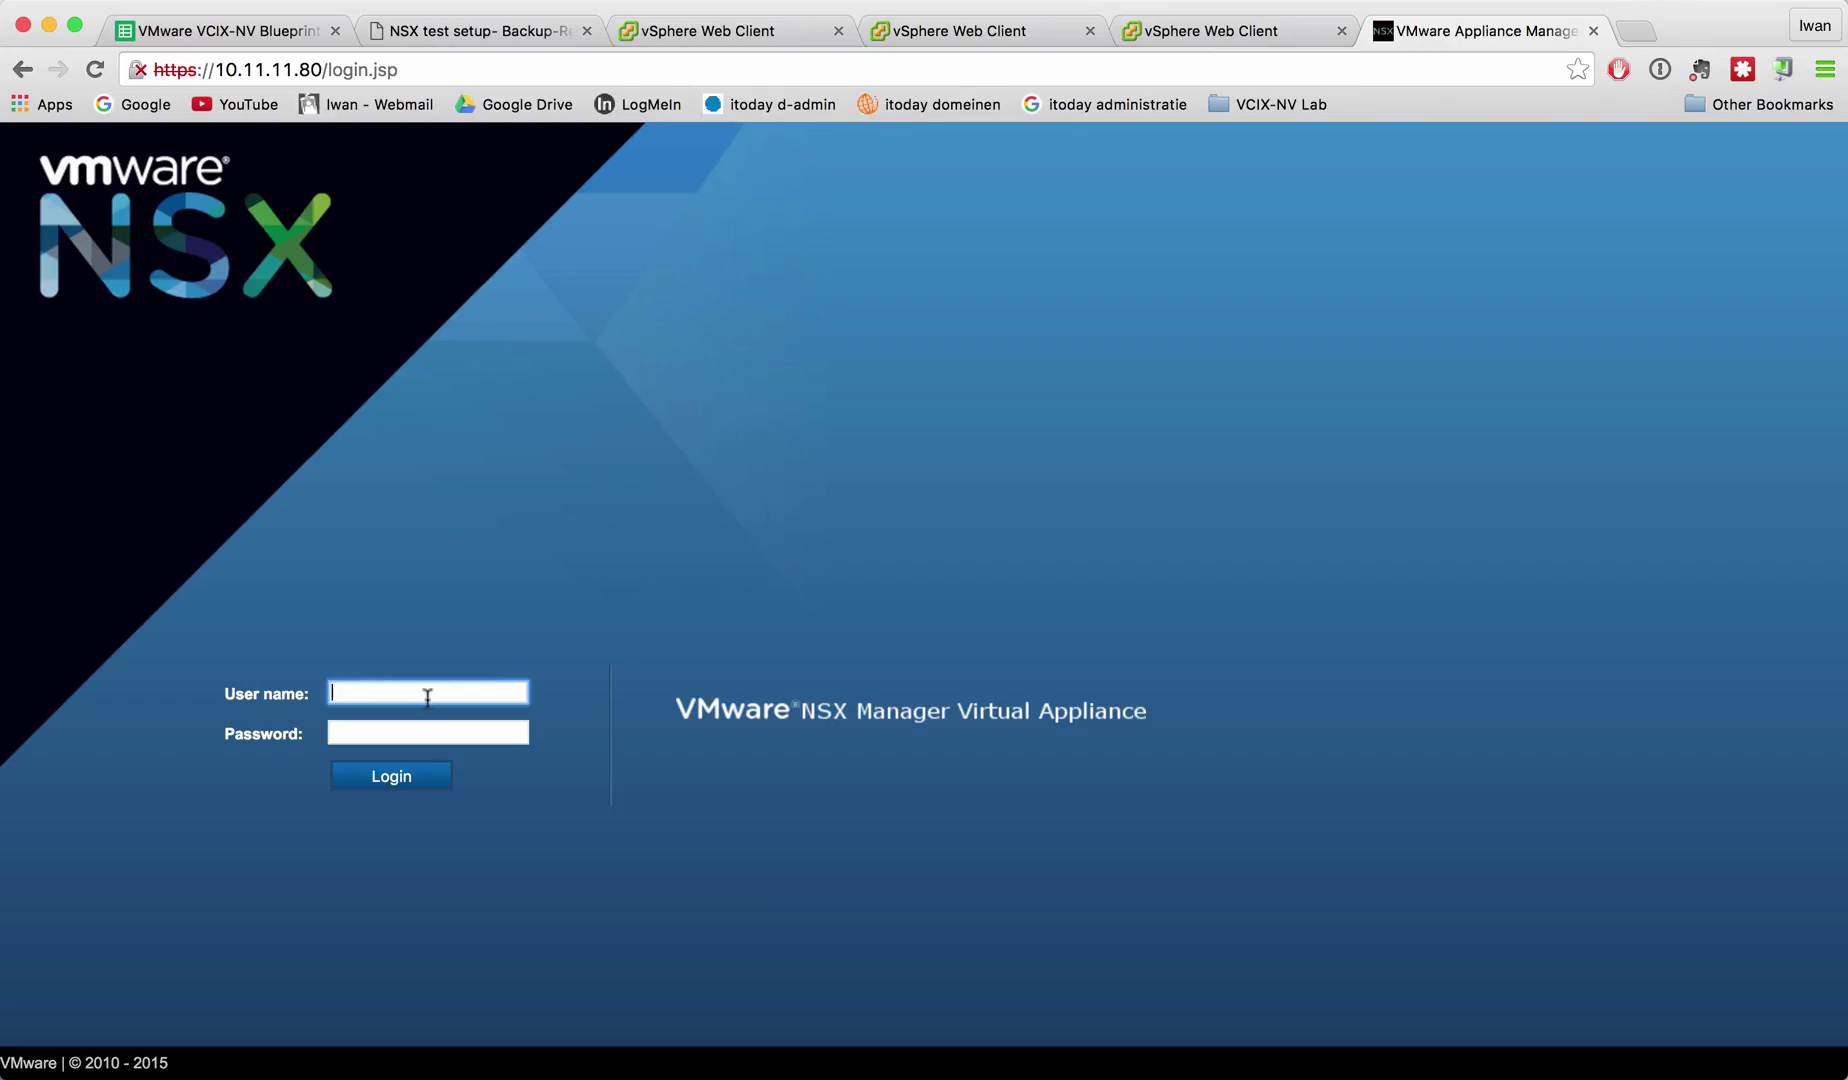
Log back into NSX Manager with the administrator credentials, retrying after one rejected attempt.
text(admin)
key(Tab)
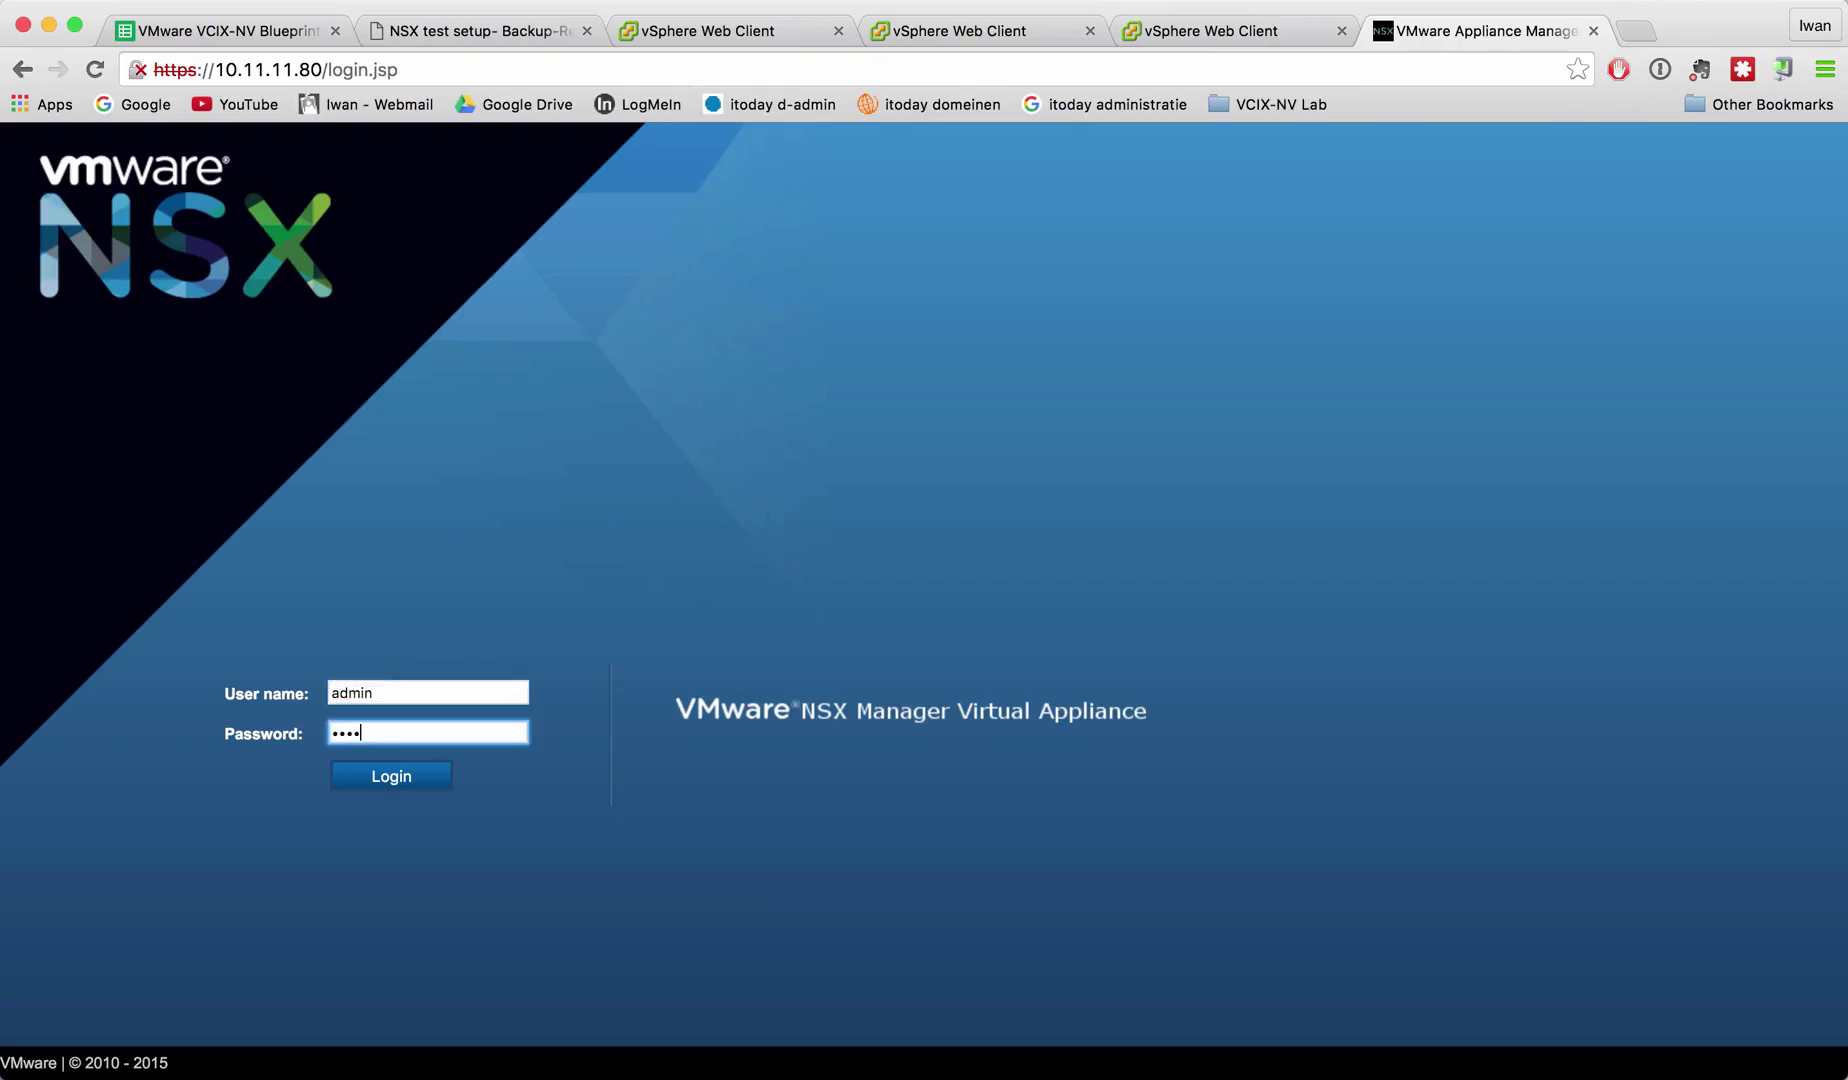
key(Return)
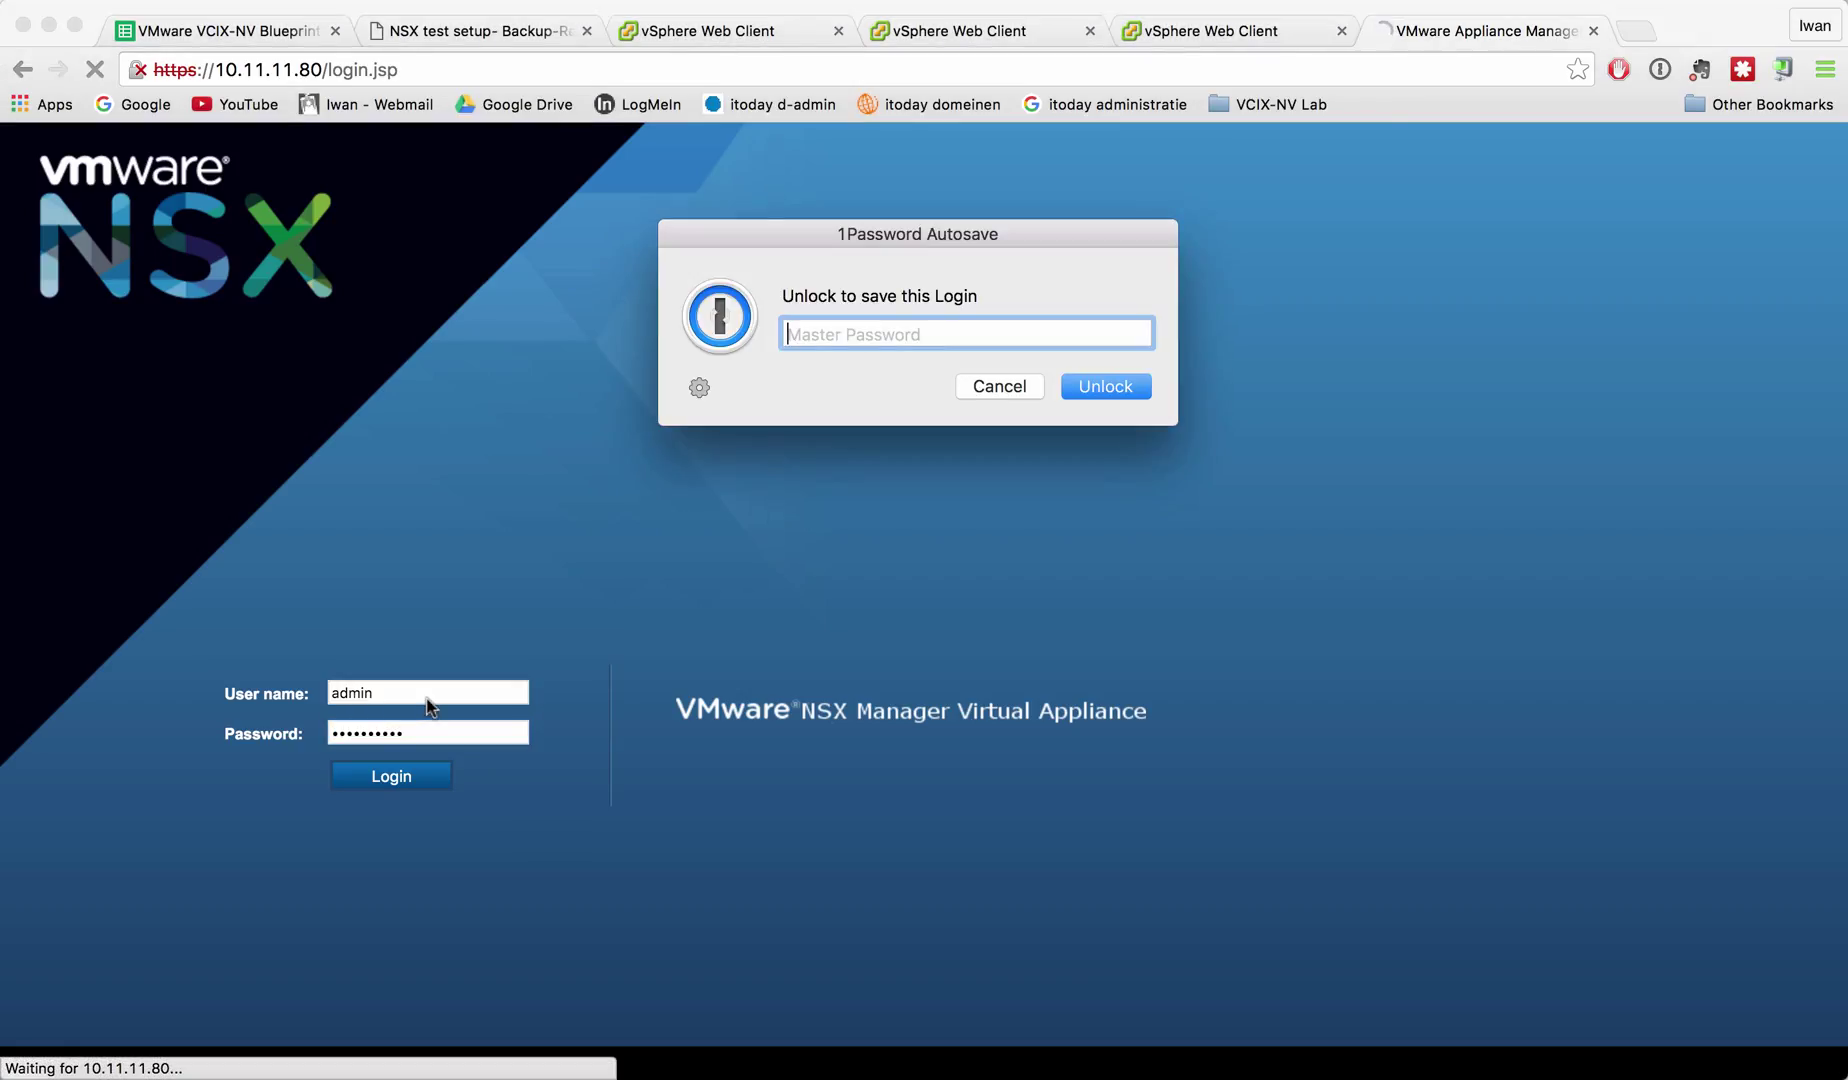
click(993, 385)
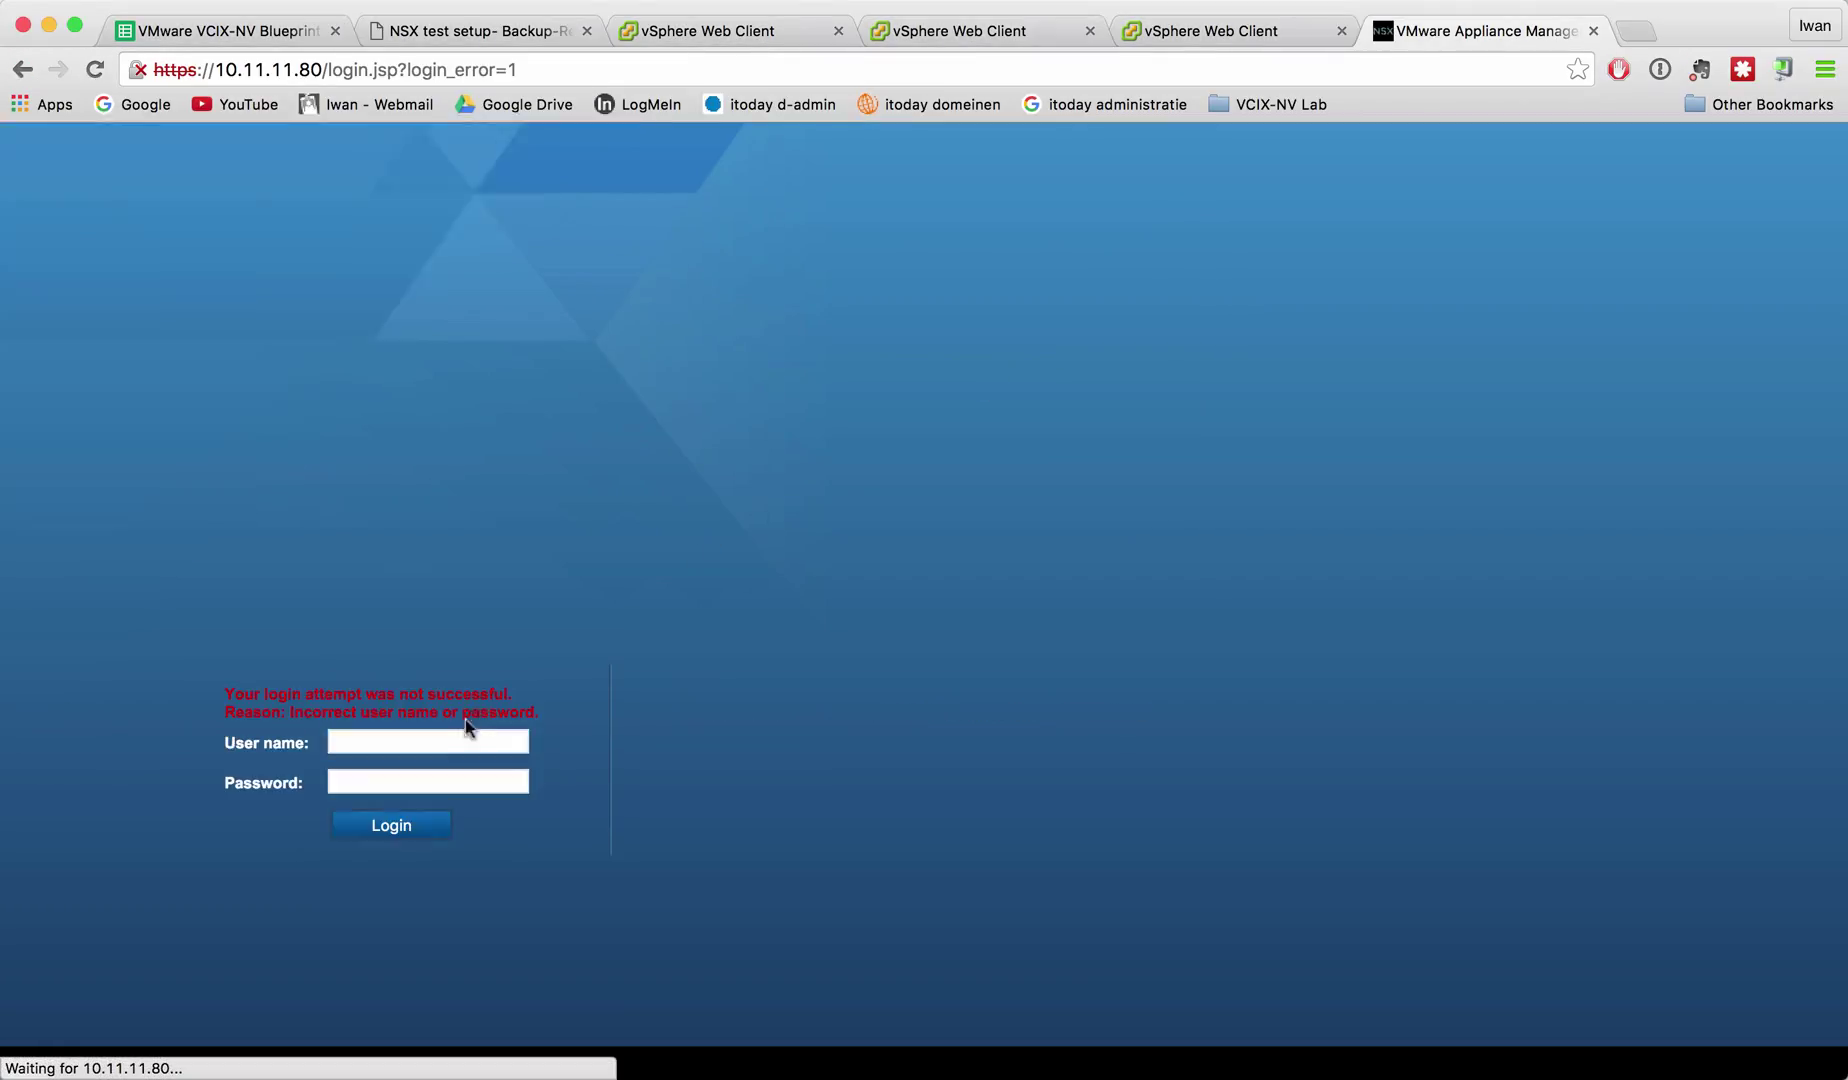
text(admin)
key(Tab)
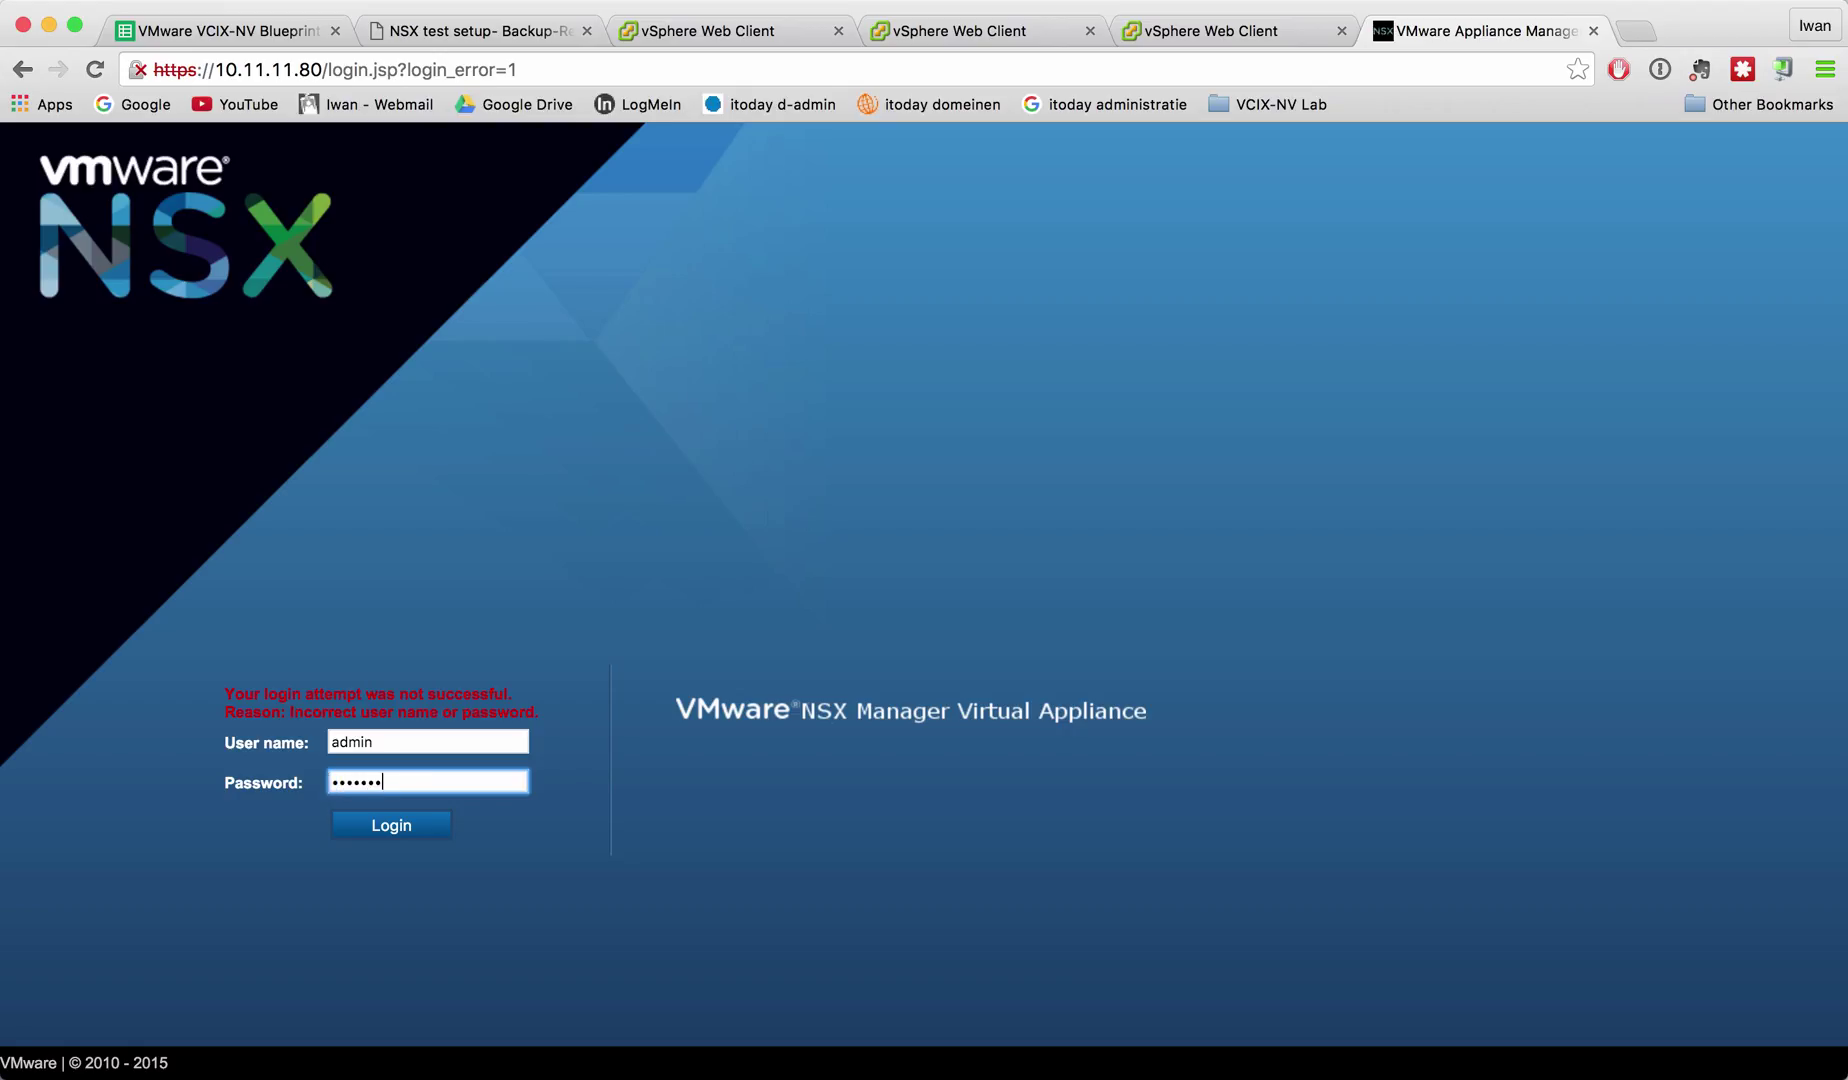
click(400, 824)
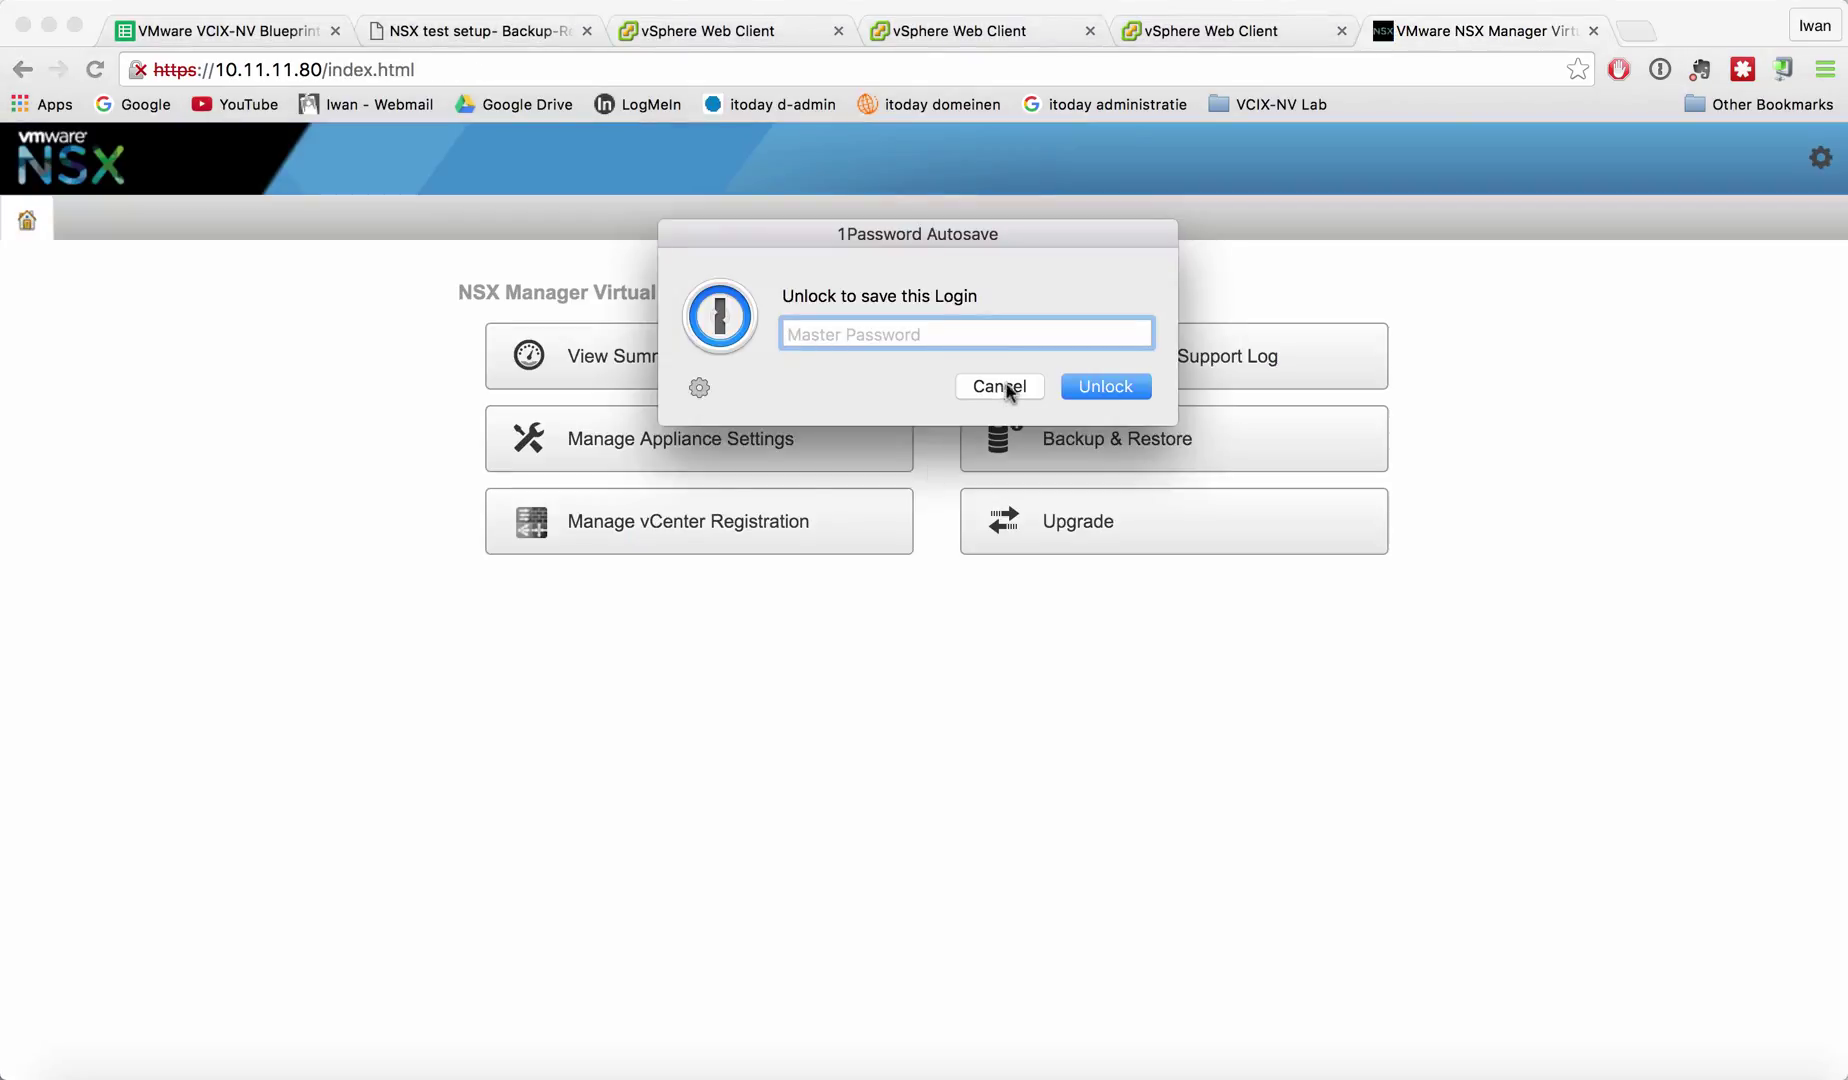
click(998, 390)
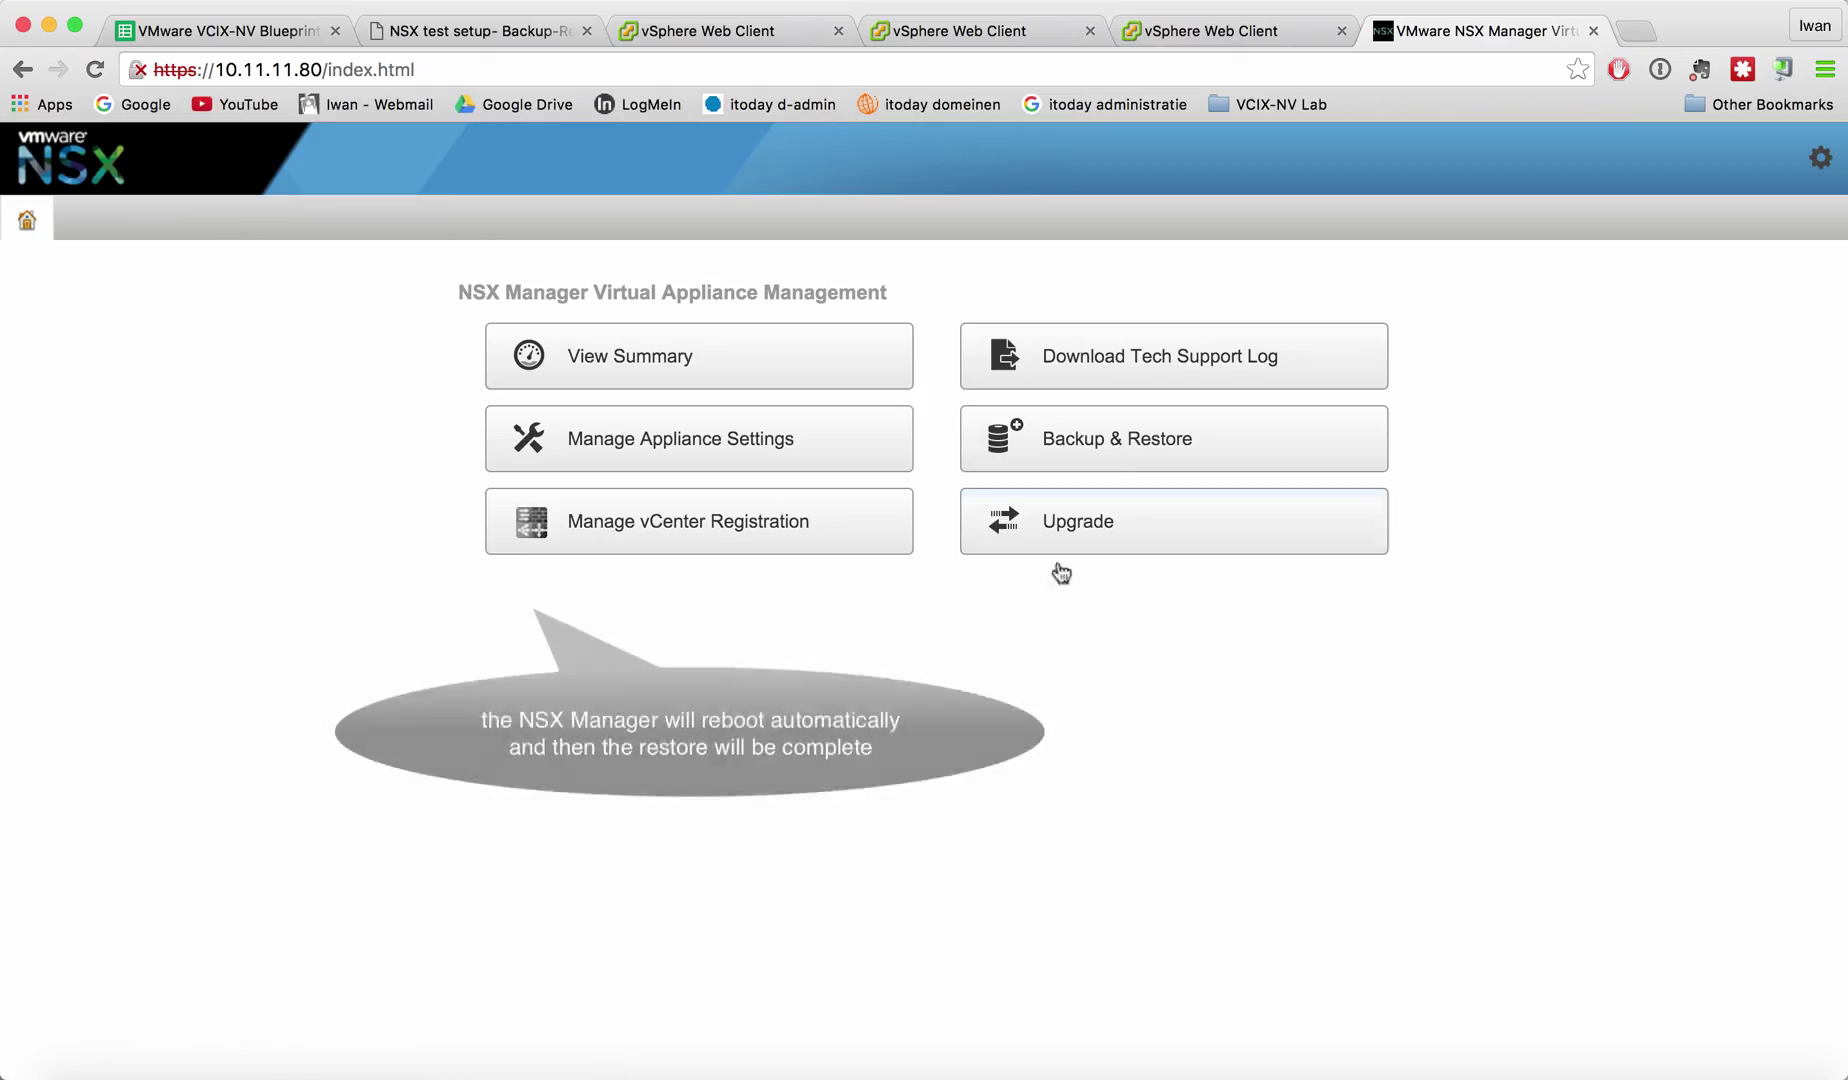
Return to the Backups & Restore page from the appliance home page.
click(1097, 462)
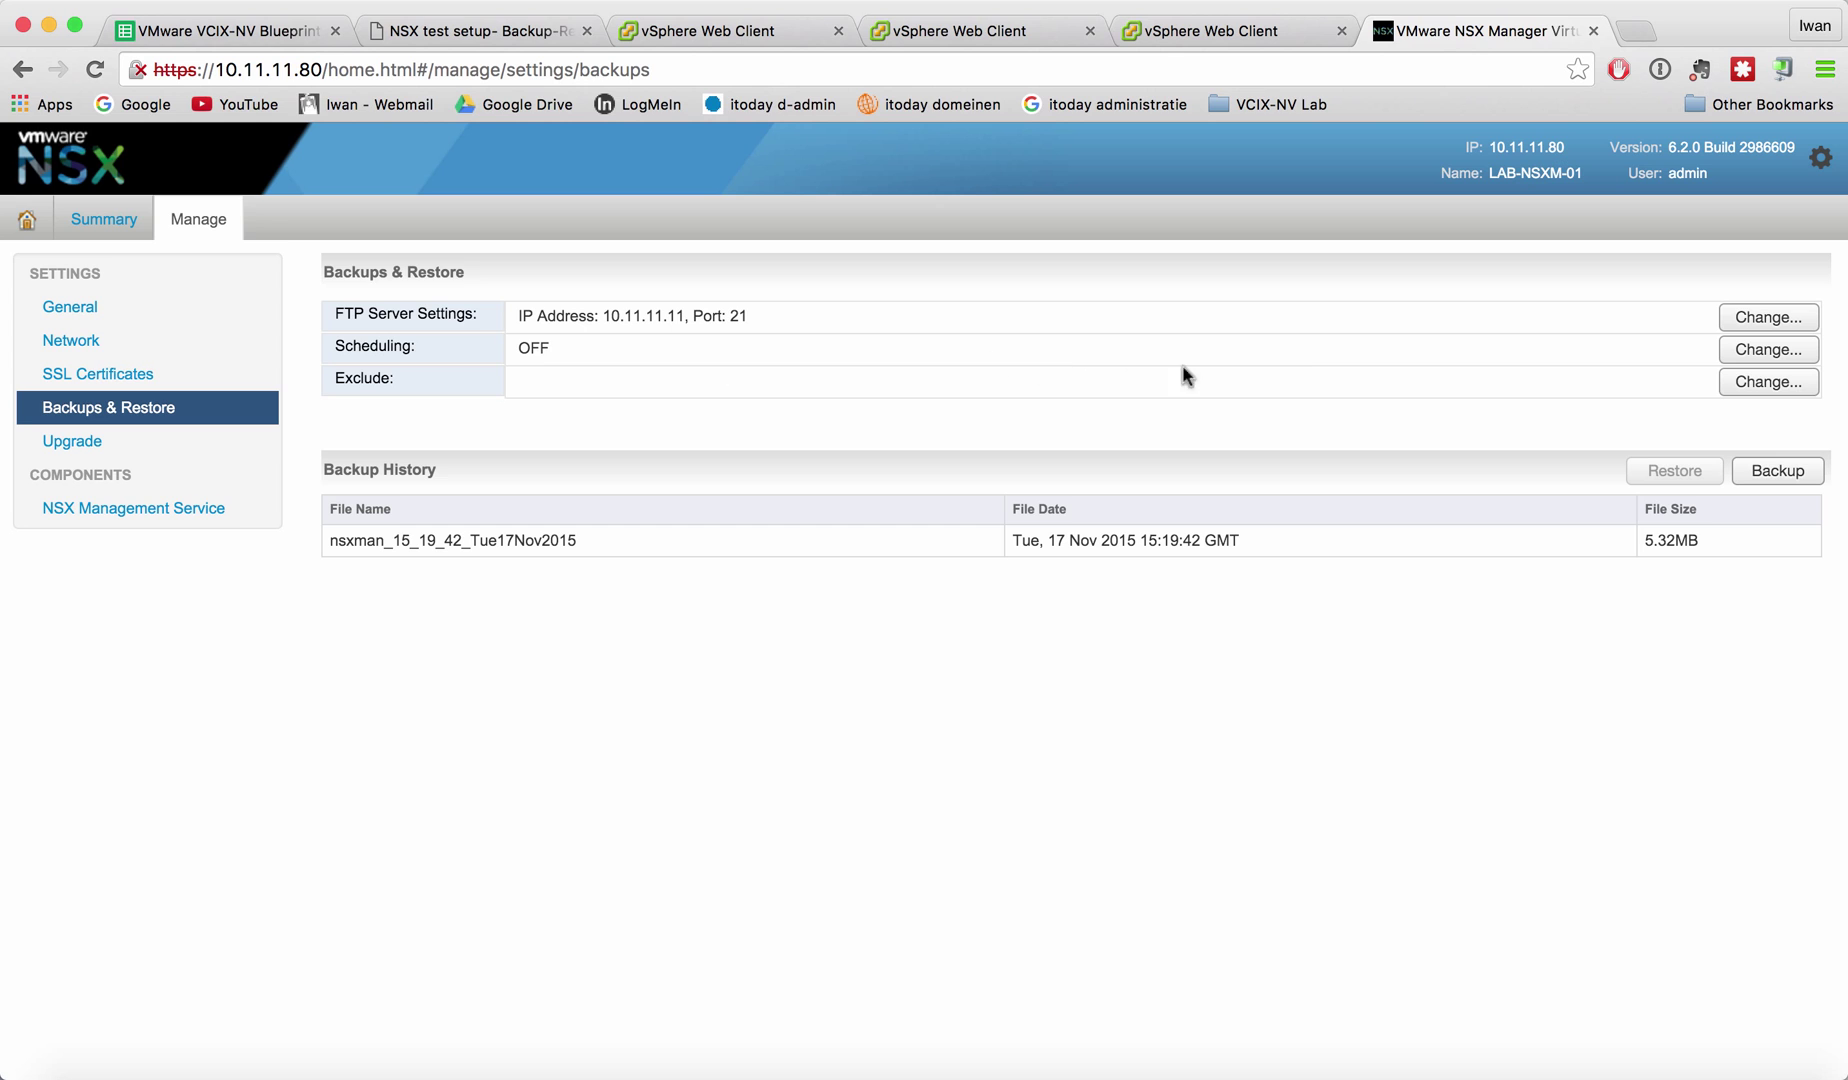
Schedule a Daily backup at hour 23, minute 0.
click(1766, 351)
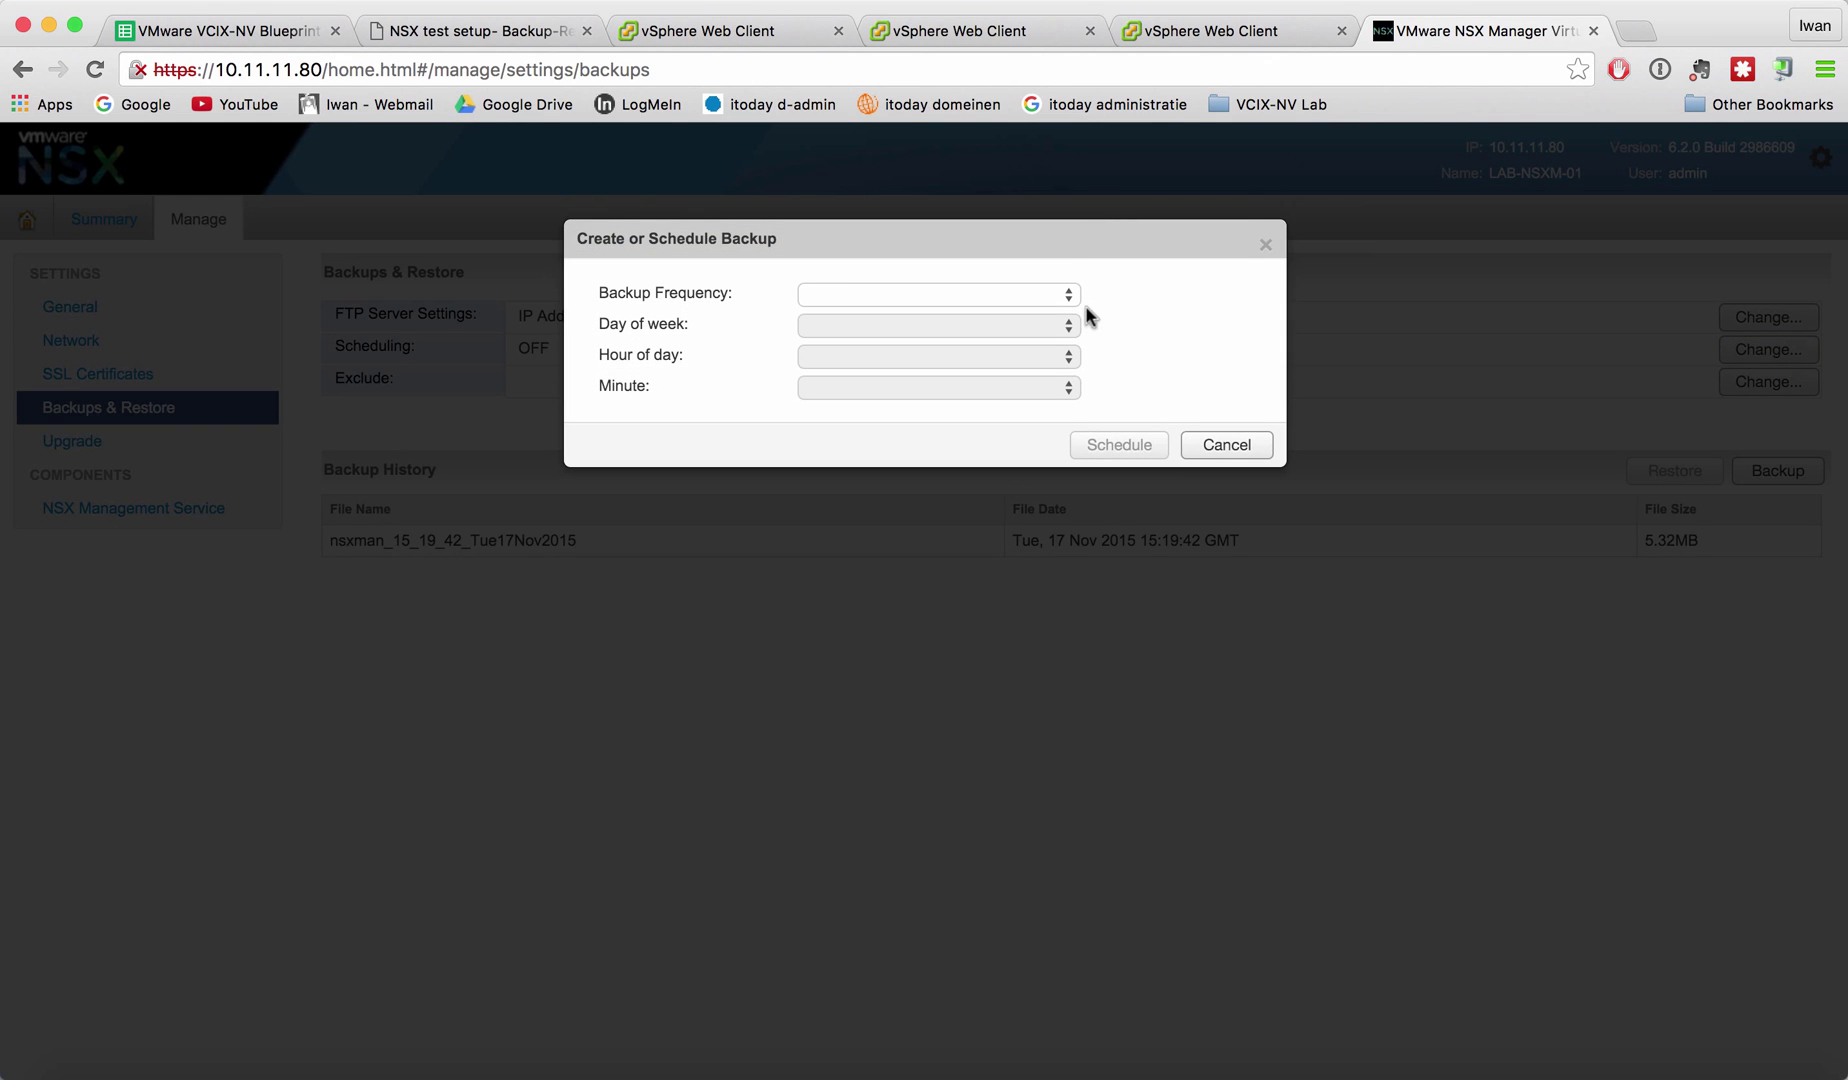
click(1070, 300)
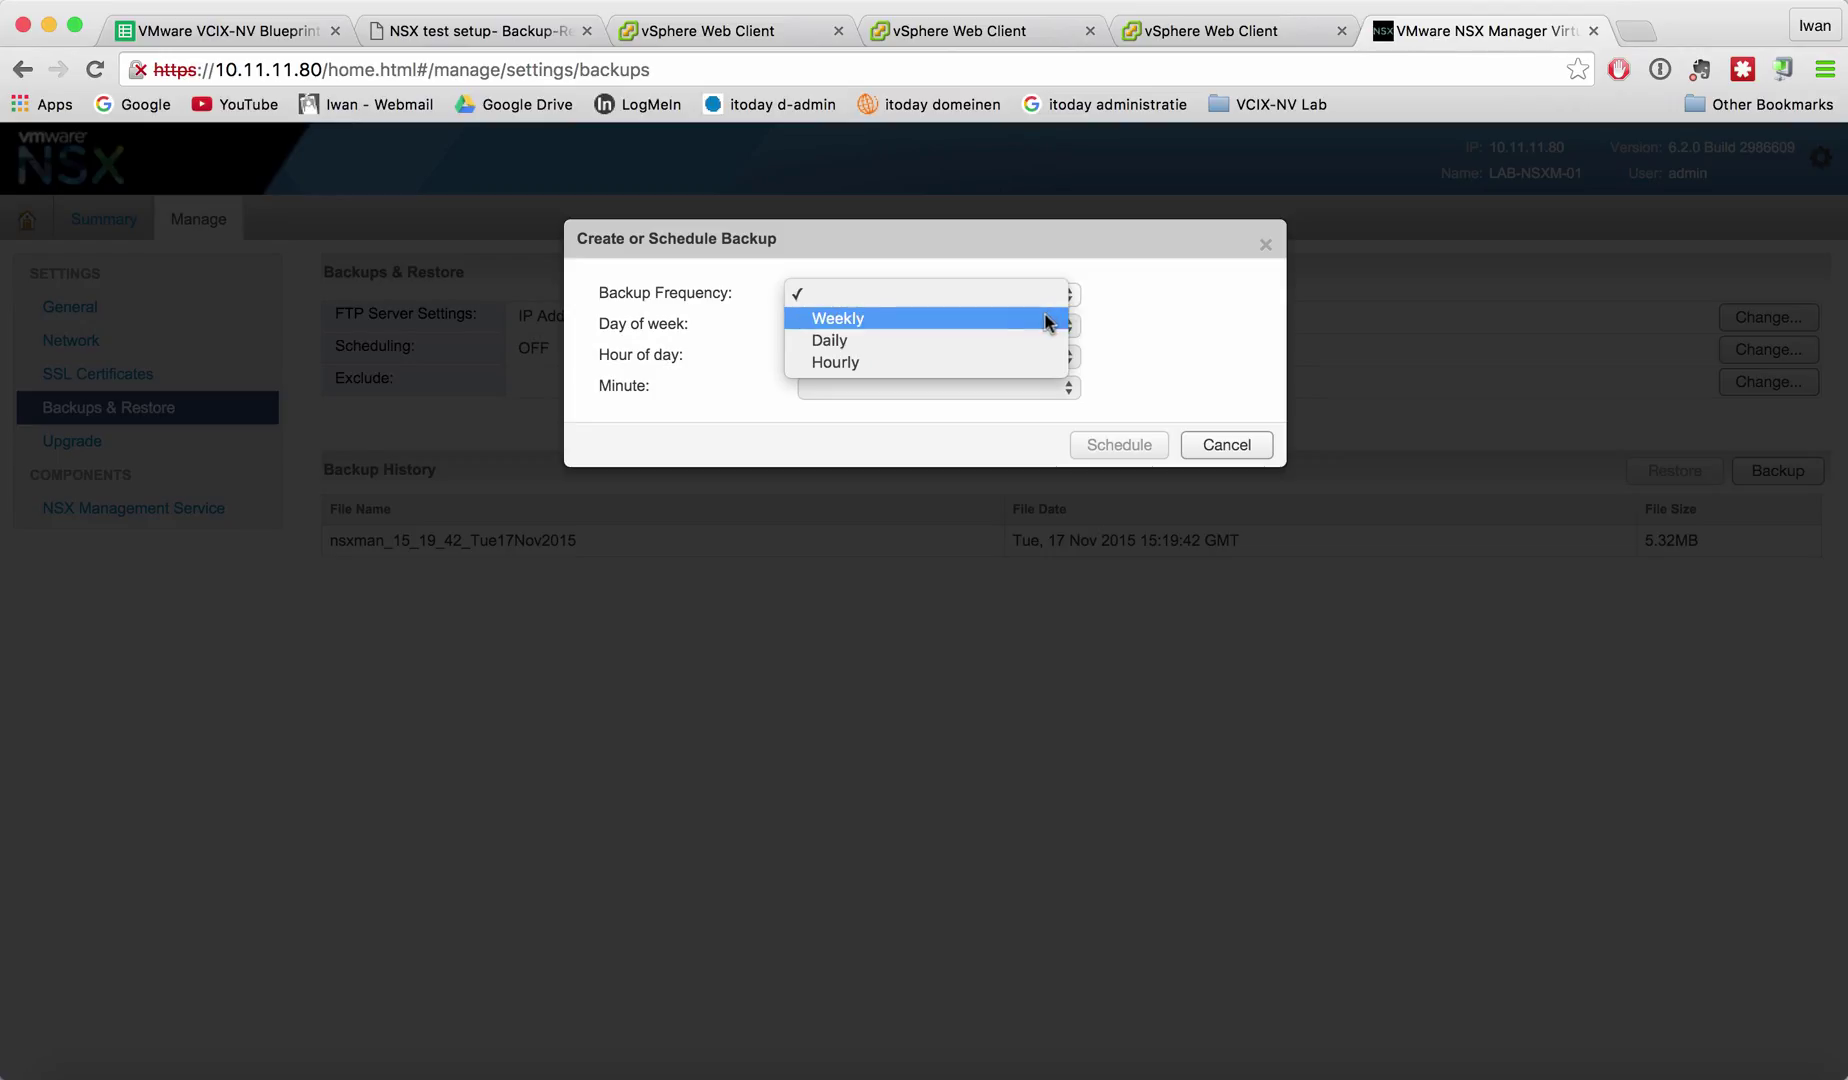
click(996, 343)
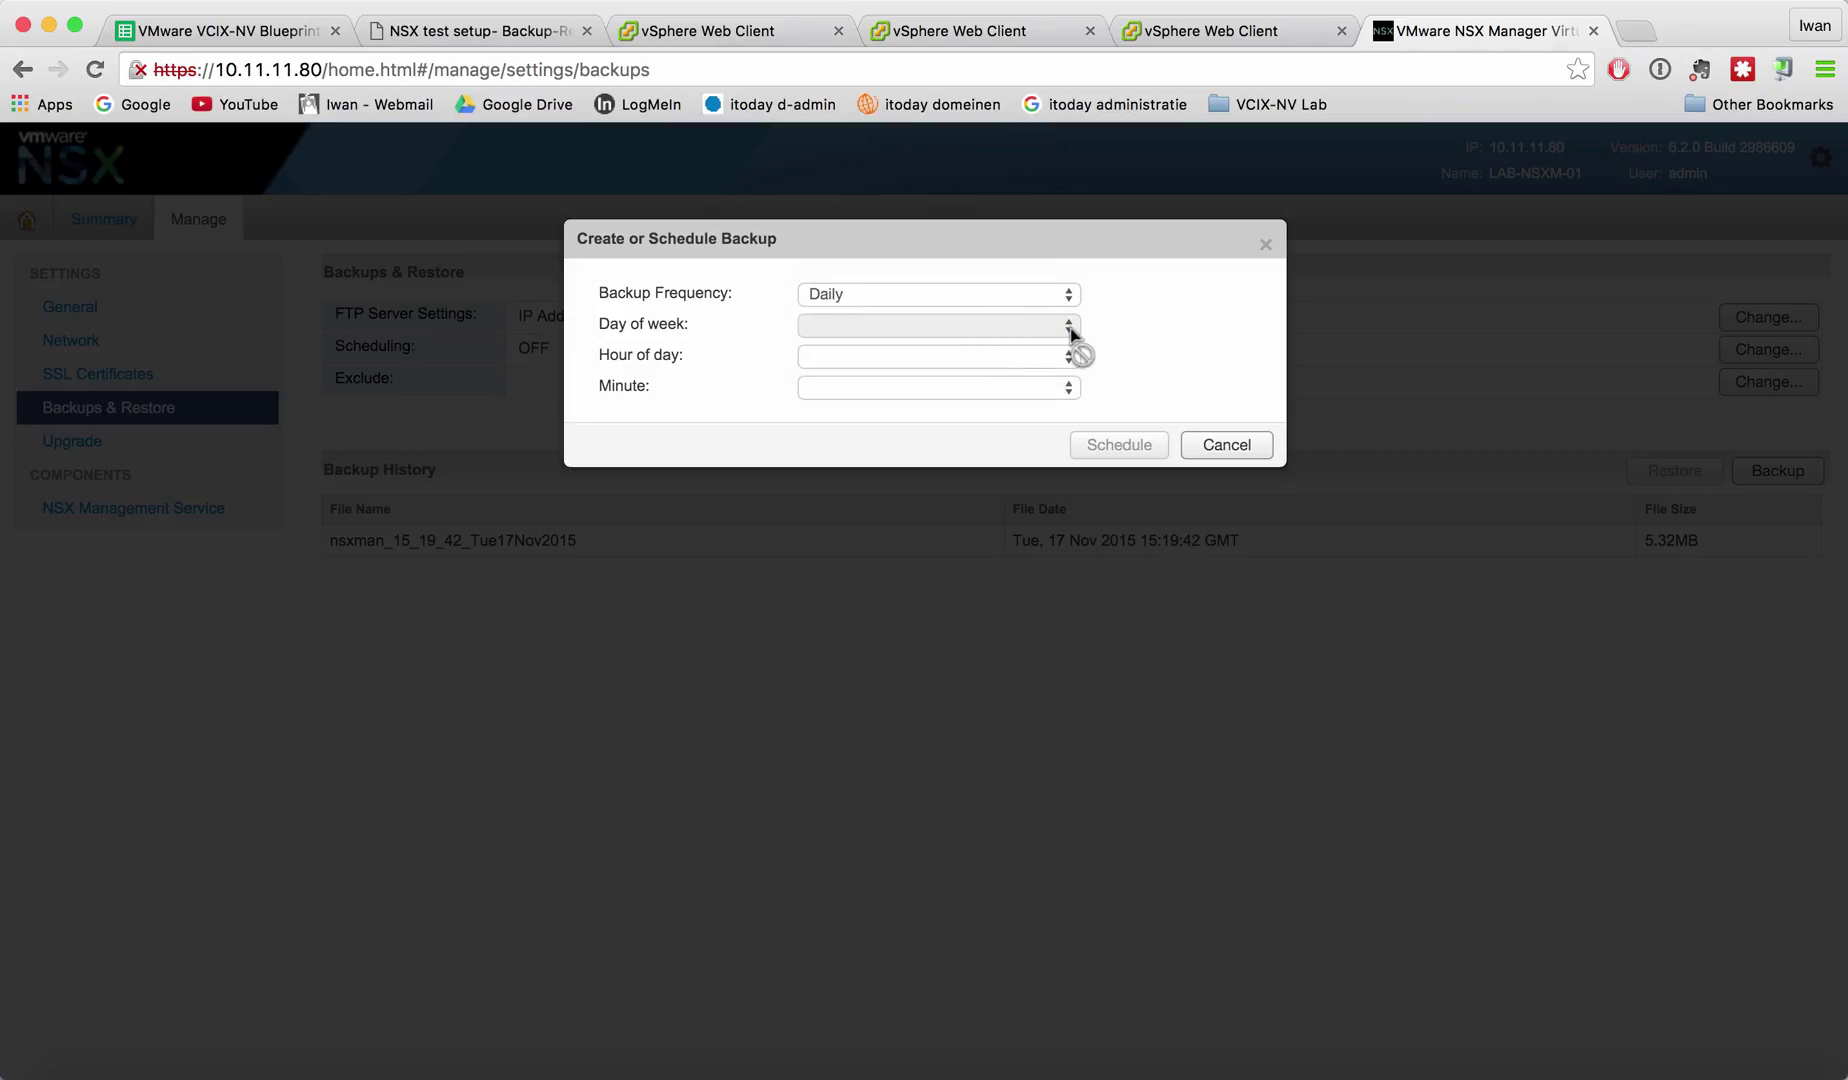
click(1068, 357)
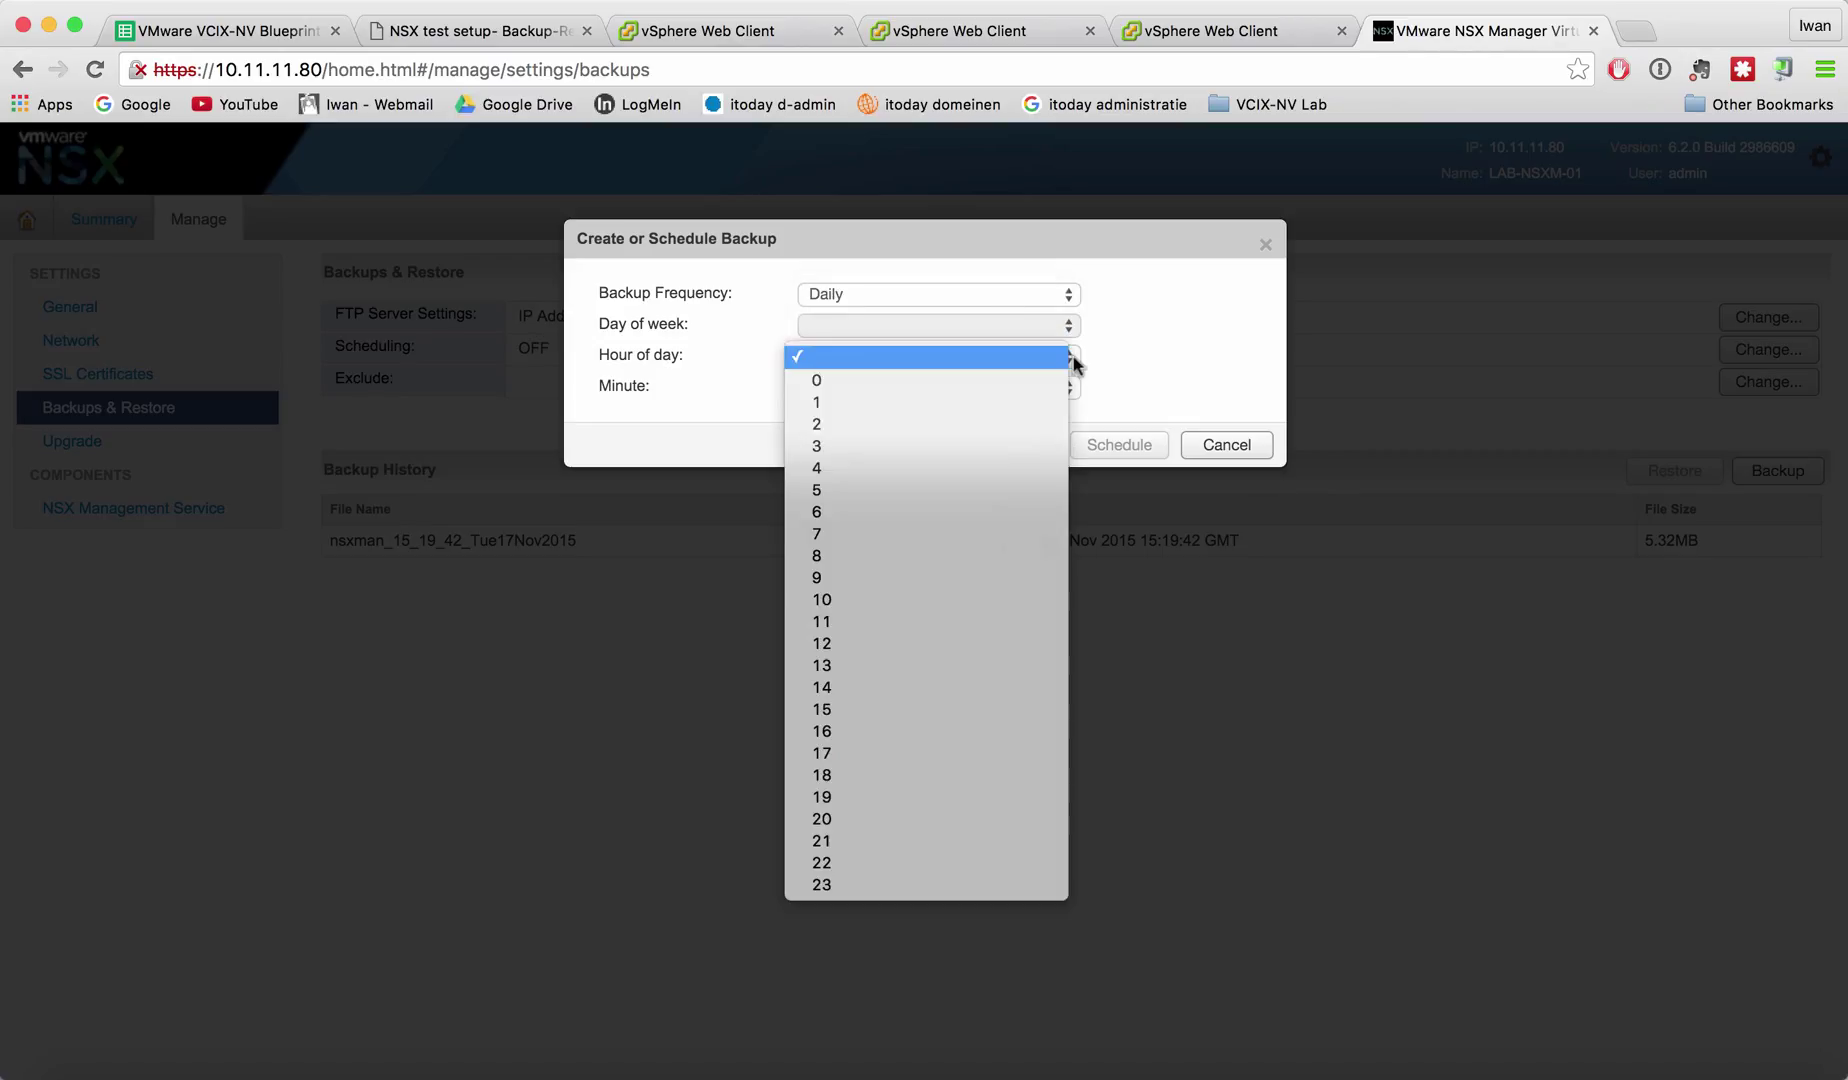
click(878, 885)
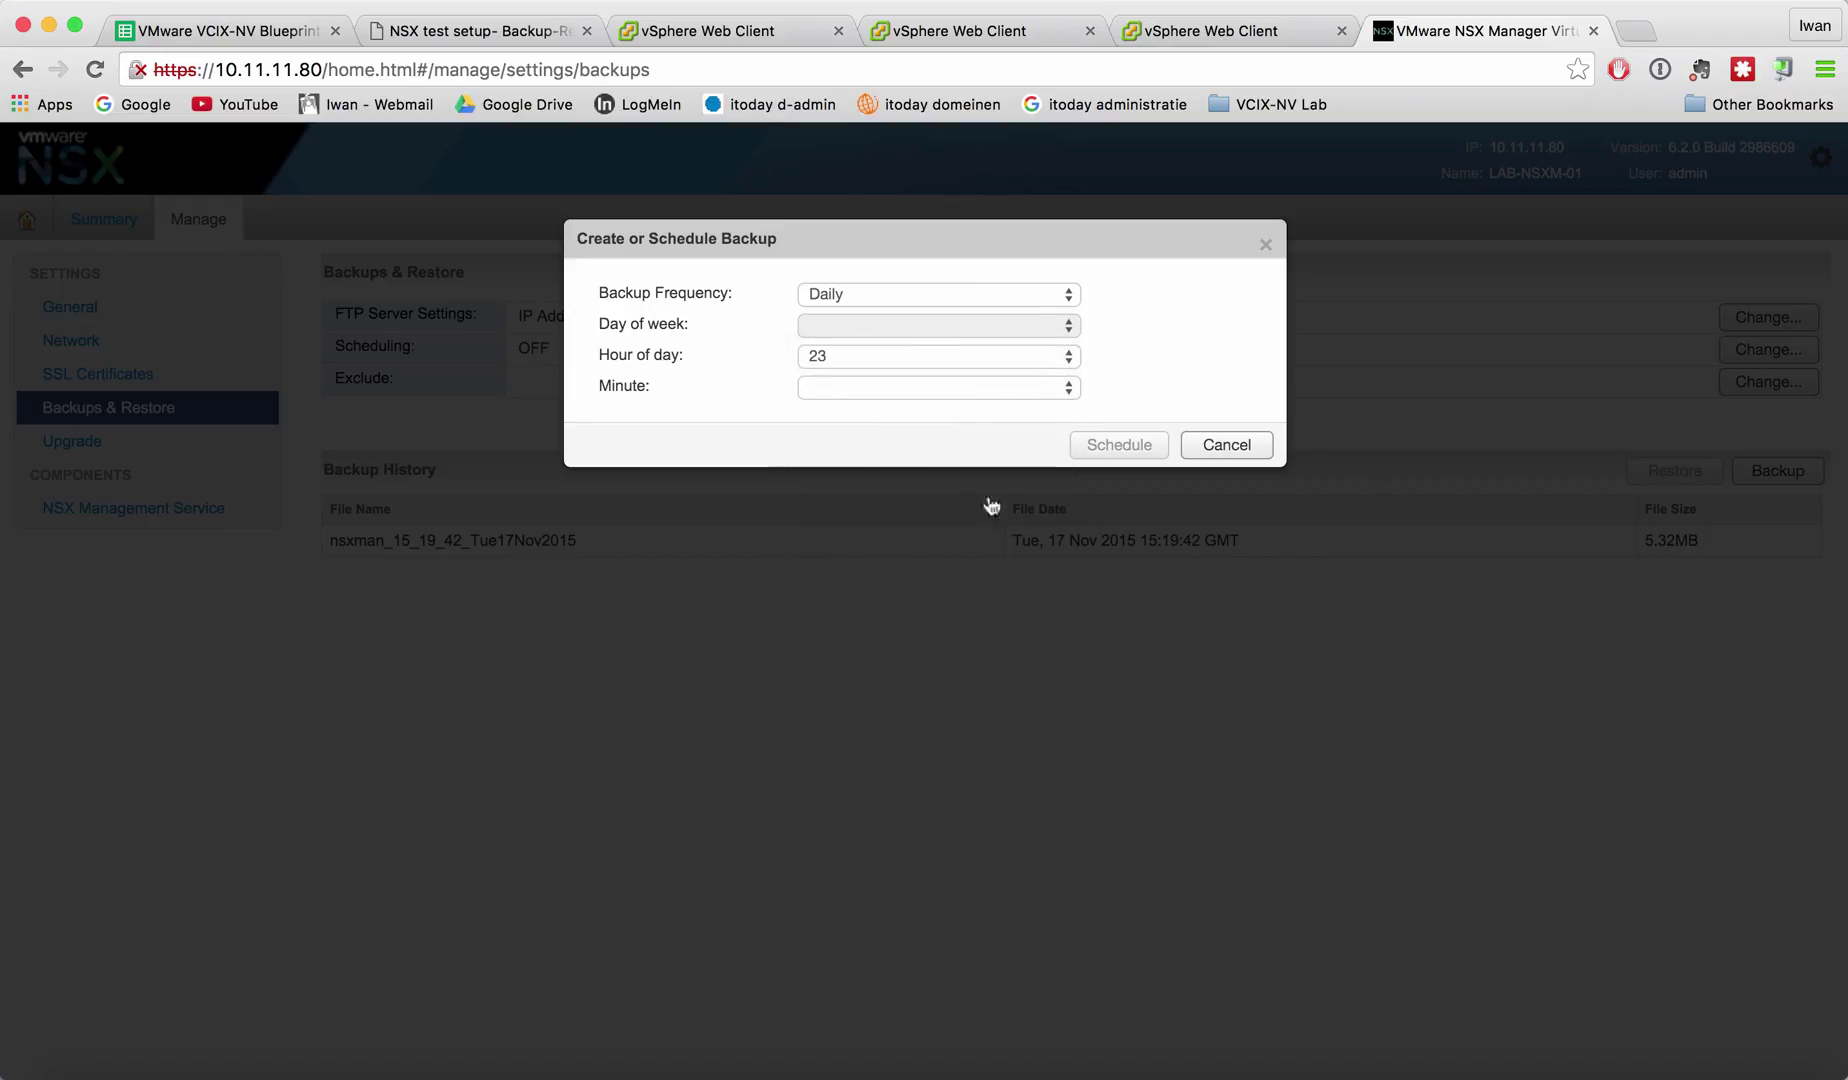
click(1065, 390)
click(866, 413)
click(1126, 445)
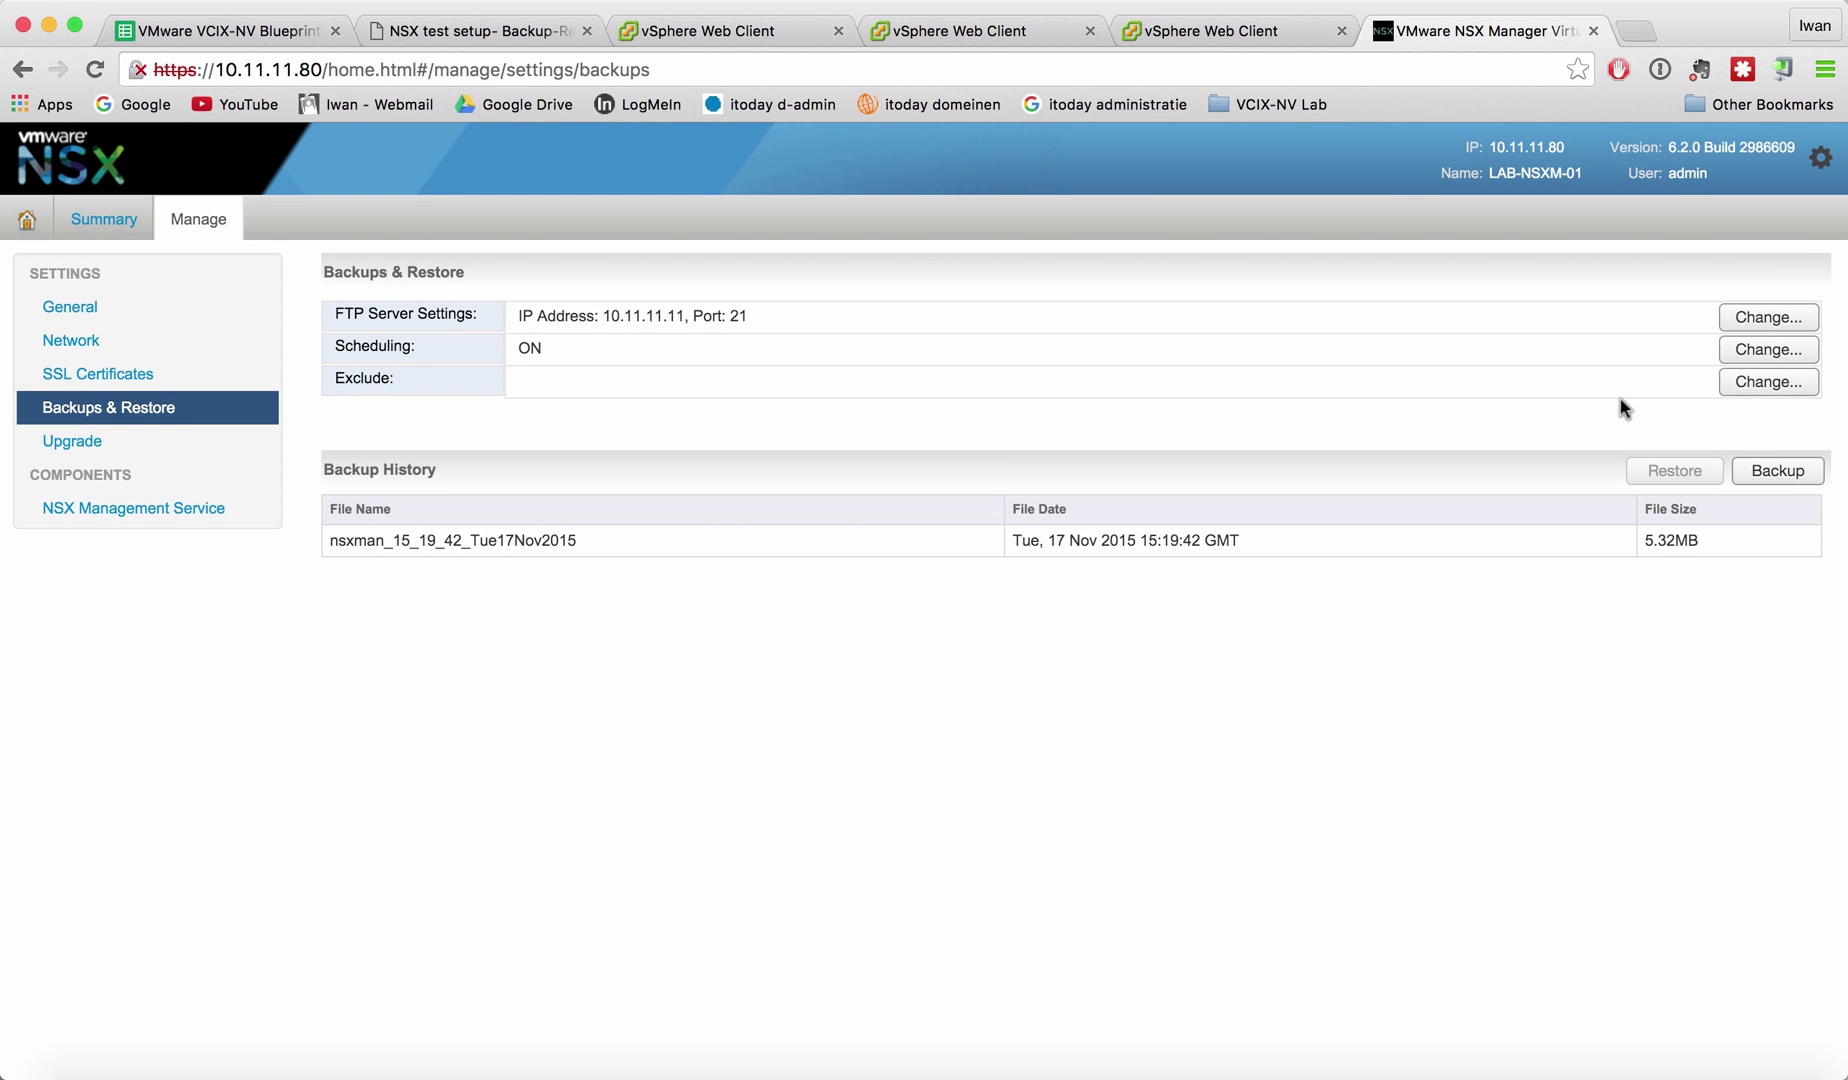
click(1753, 383)
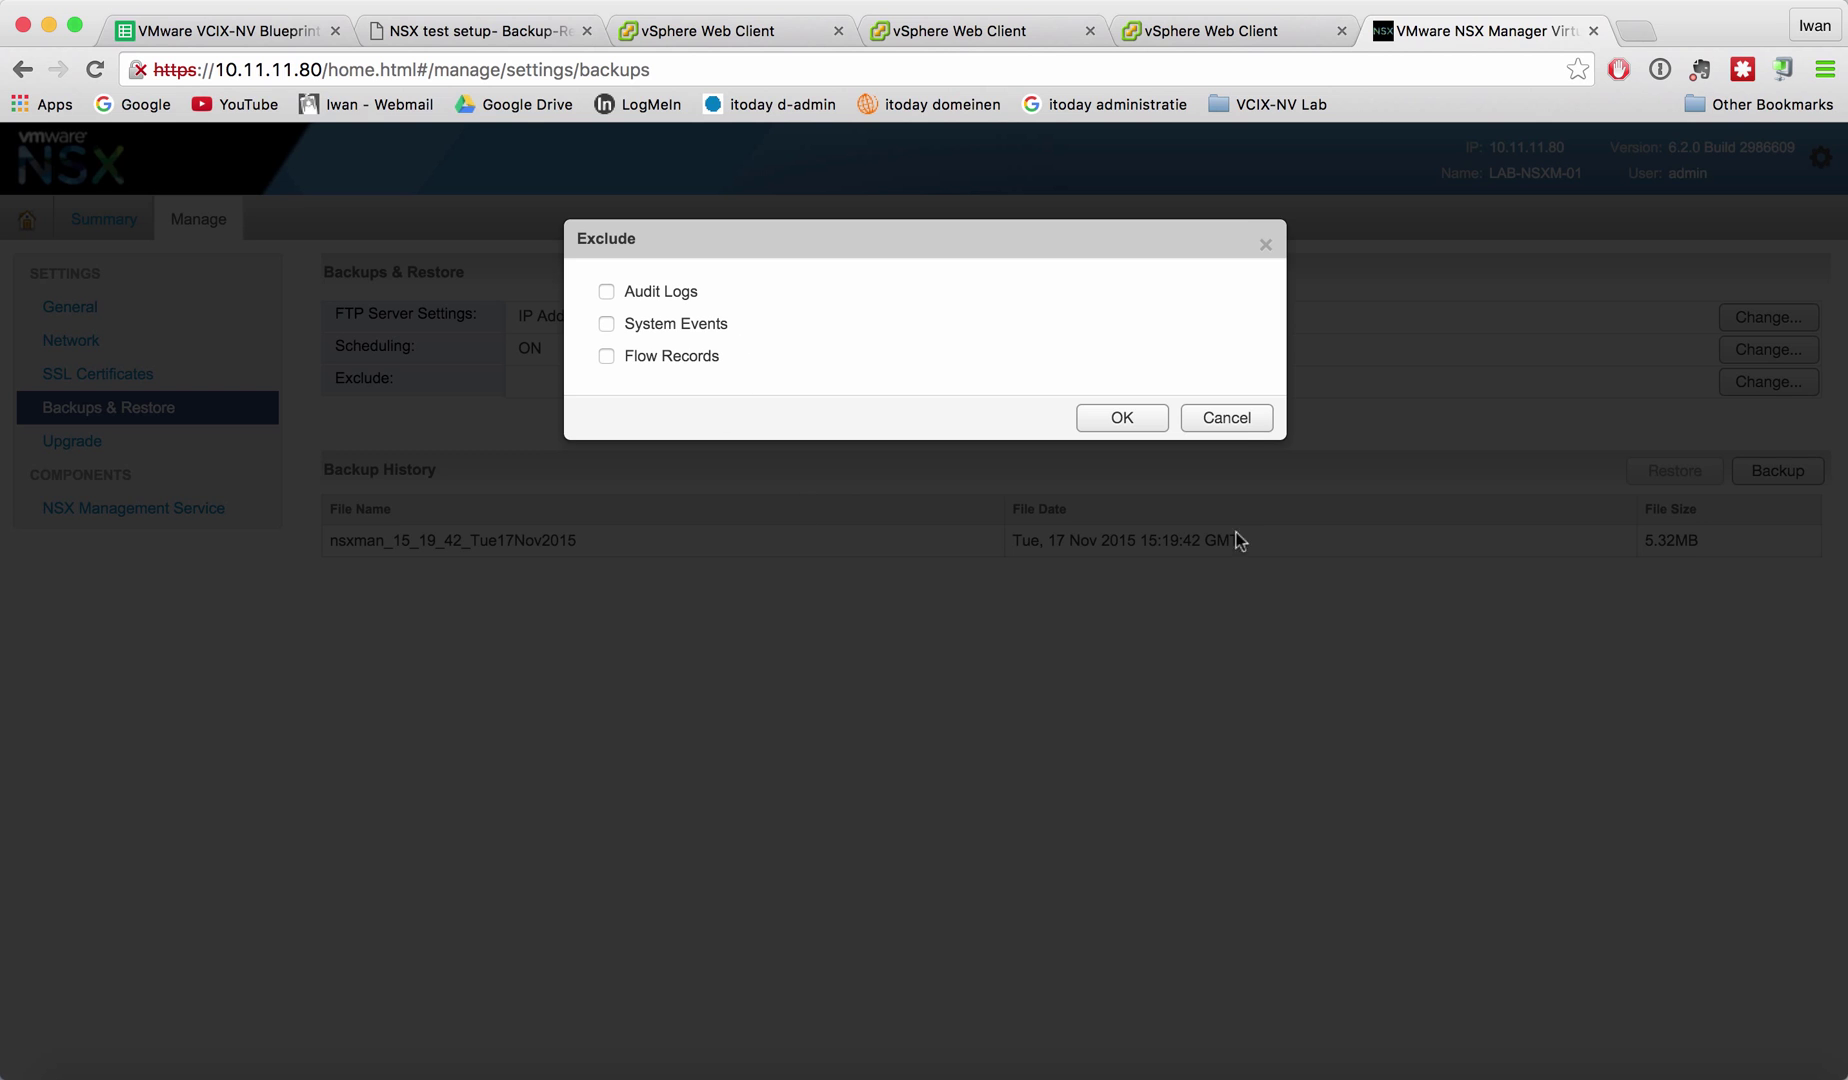
click(1226, 420)
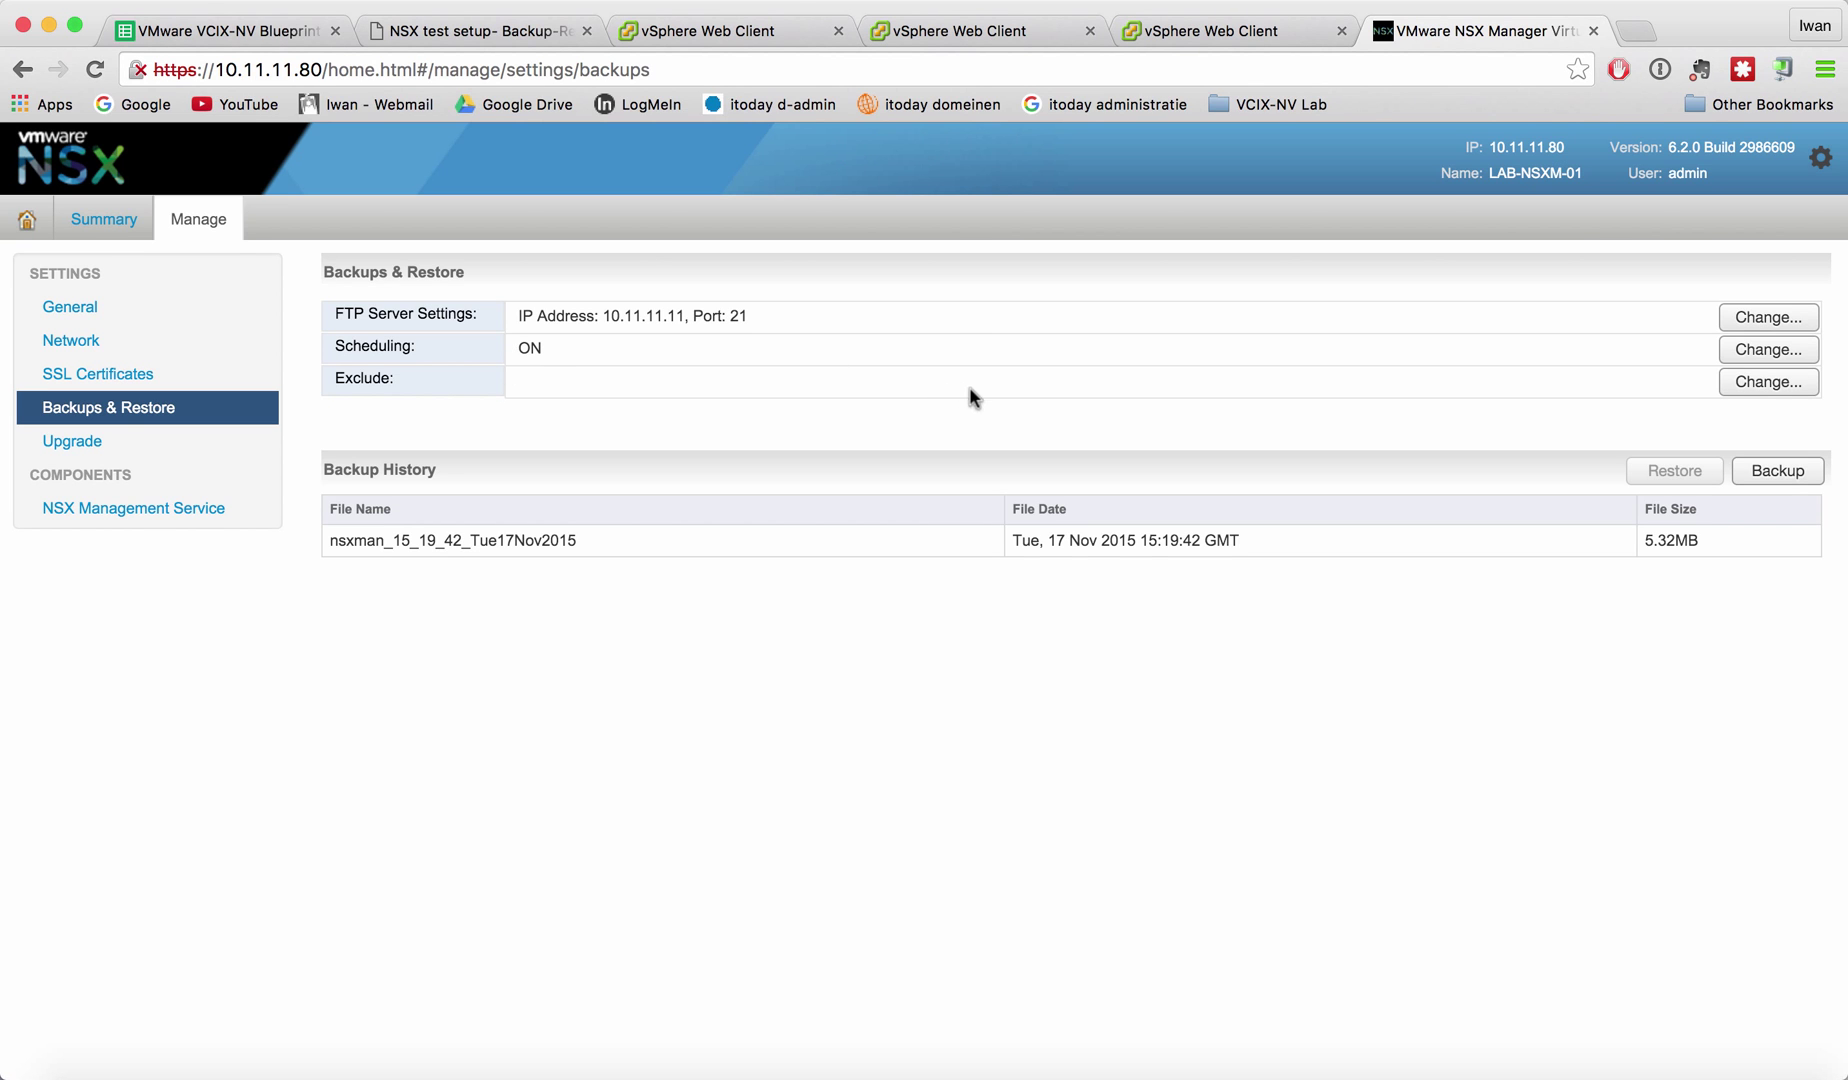
Disable the daily 23:00 backup schedule via Turn OFF in the scheduling settings.
click(1727, 358)
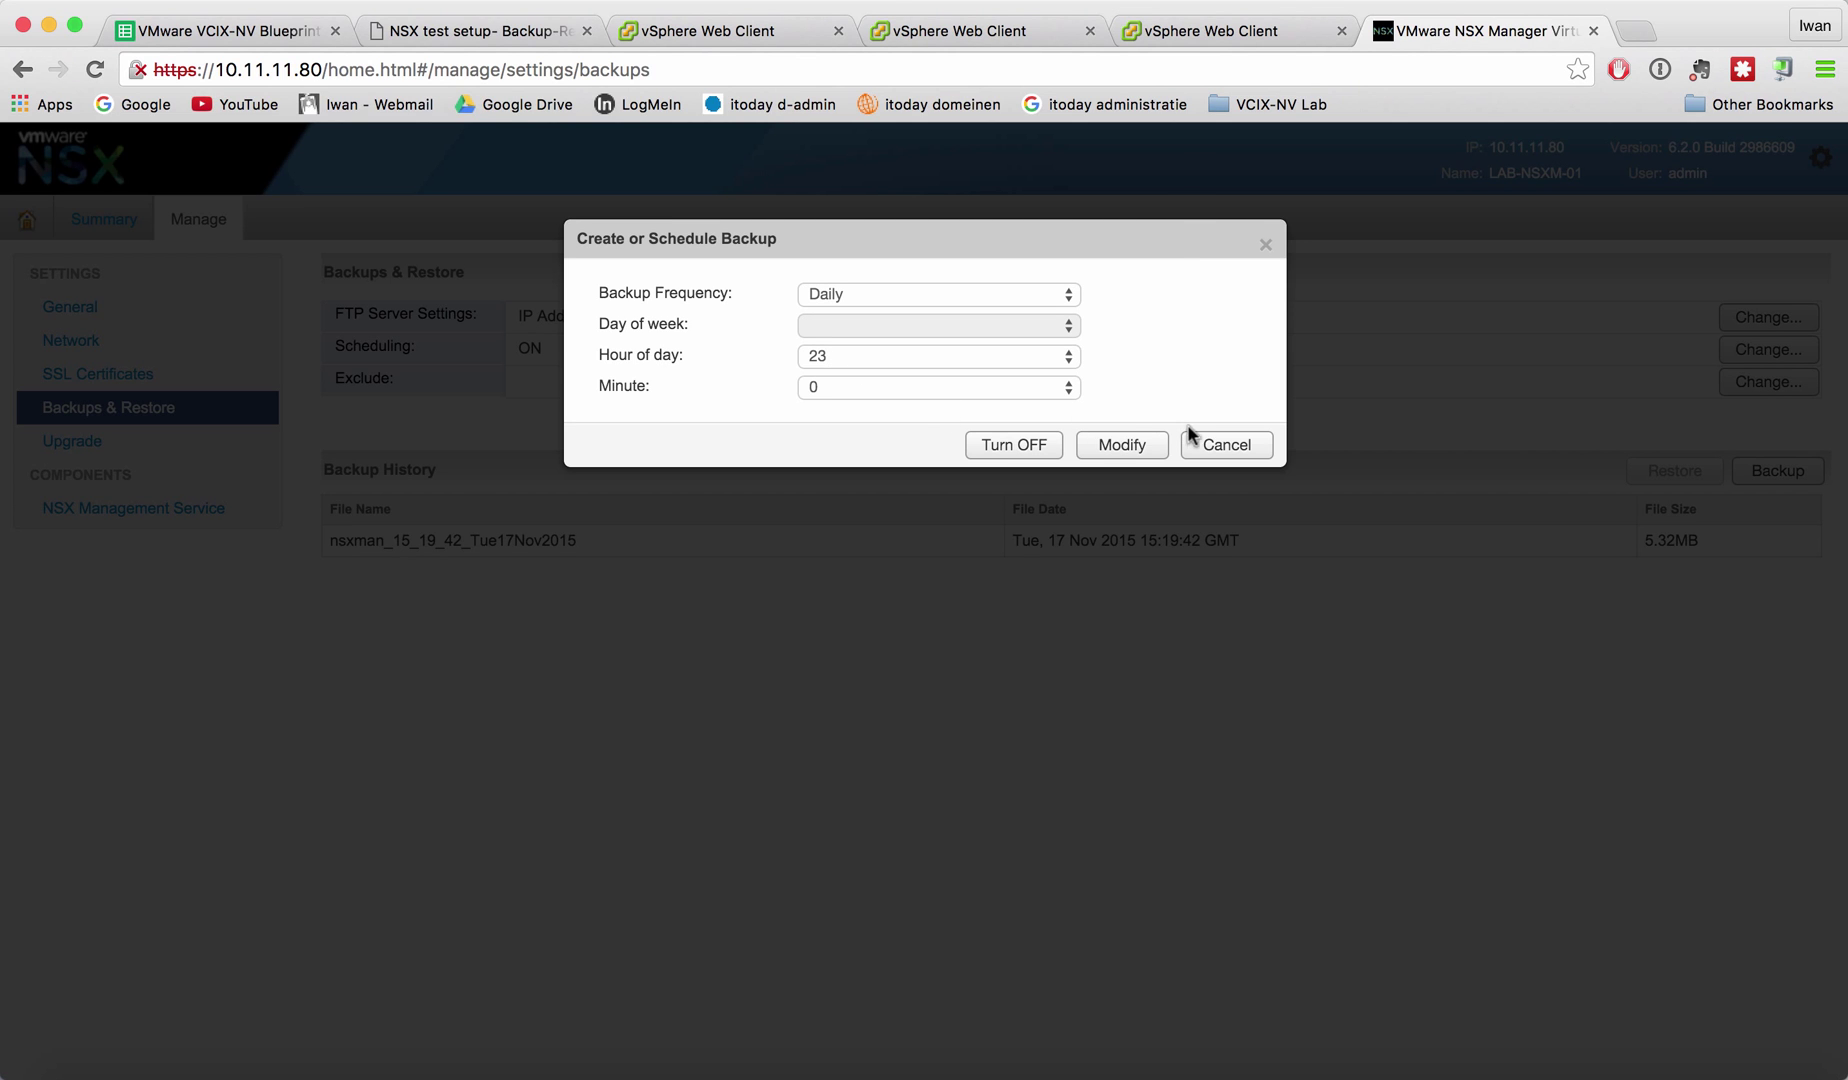
click(1232, 448)
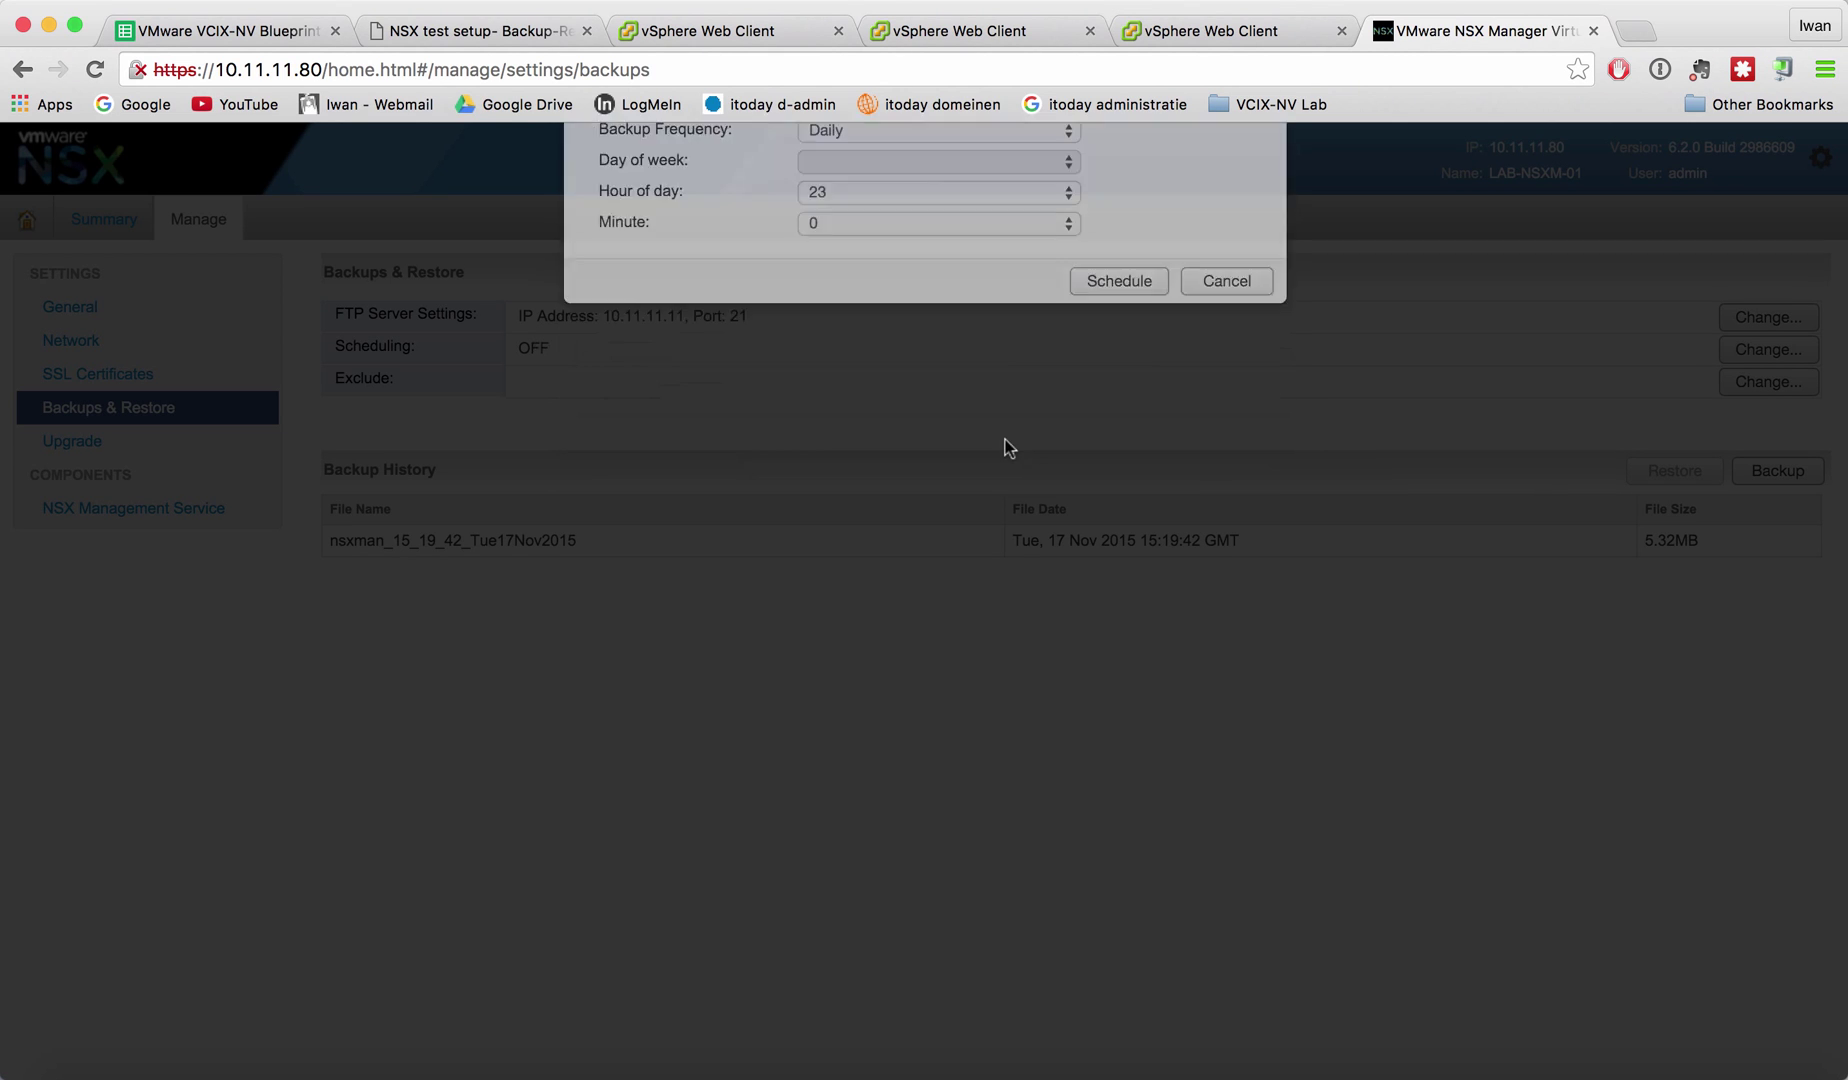